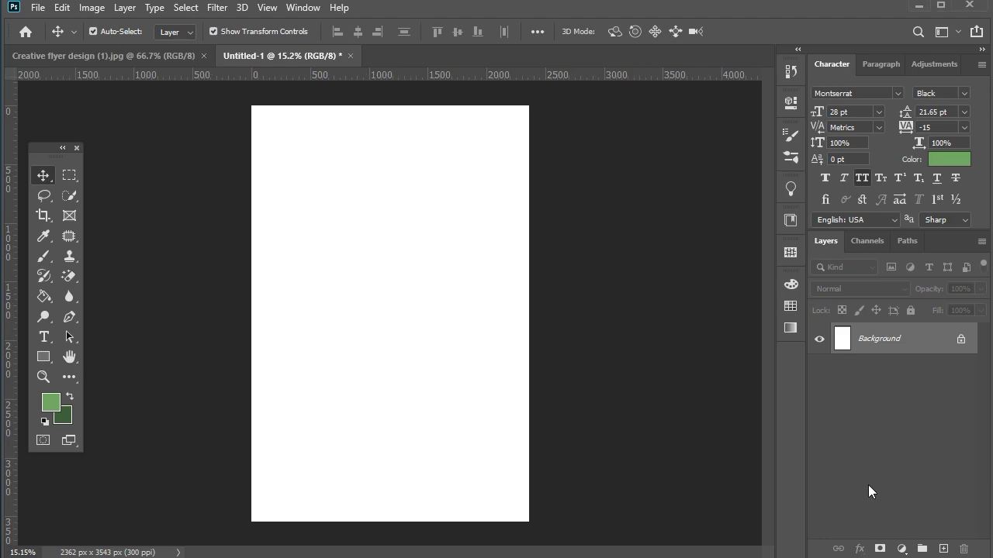
Add a light green #6b9d60 Solid Color fill layer over the page.
left_click(901, 549)
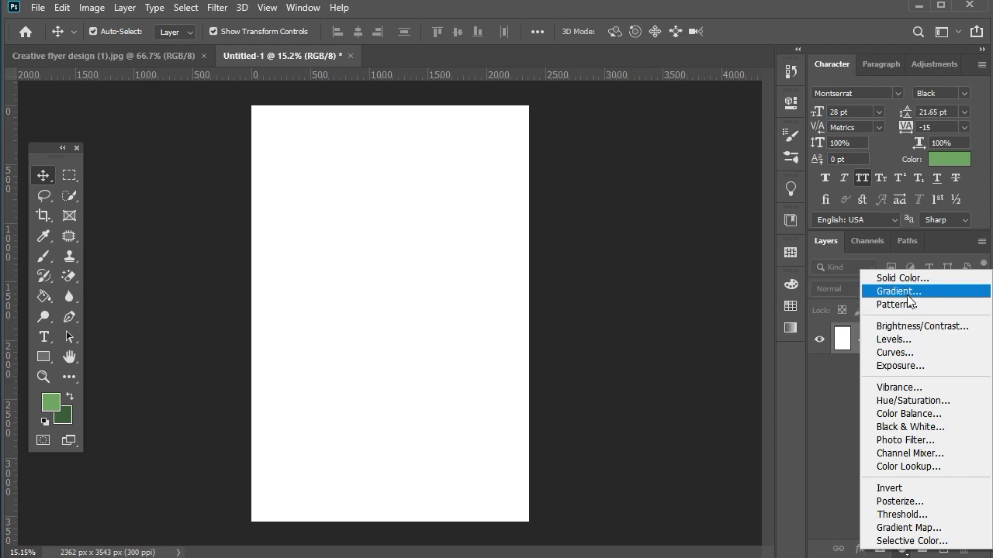
left_click(640, 339)
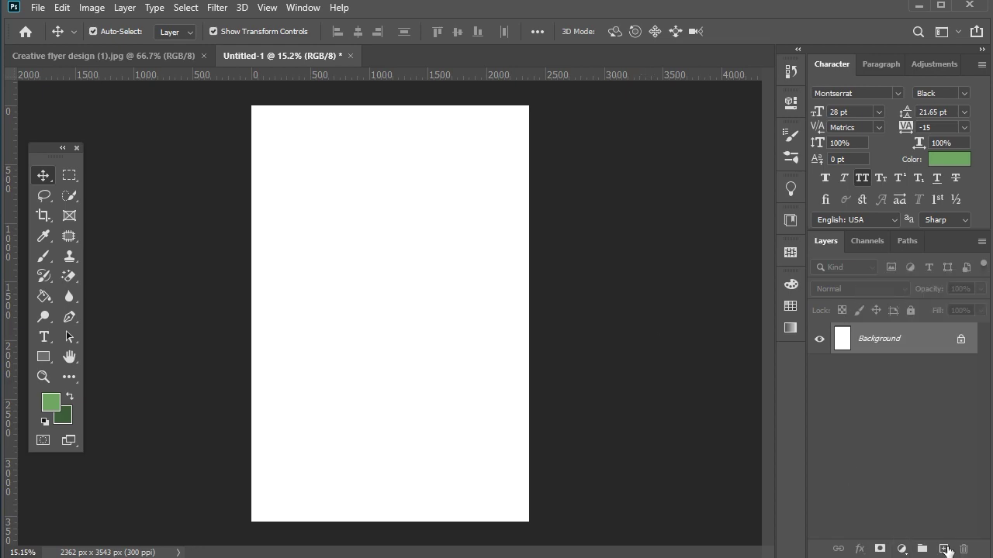
left_click(902, 549)
left_click(912, 274)
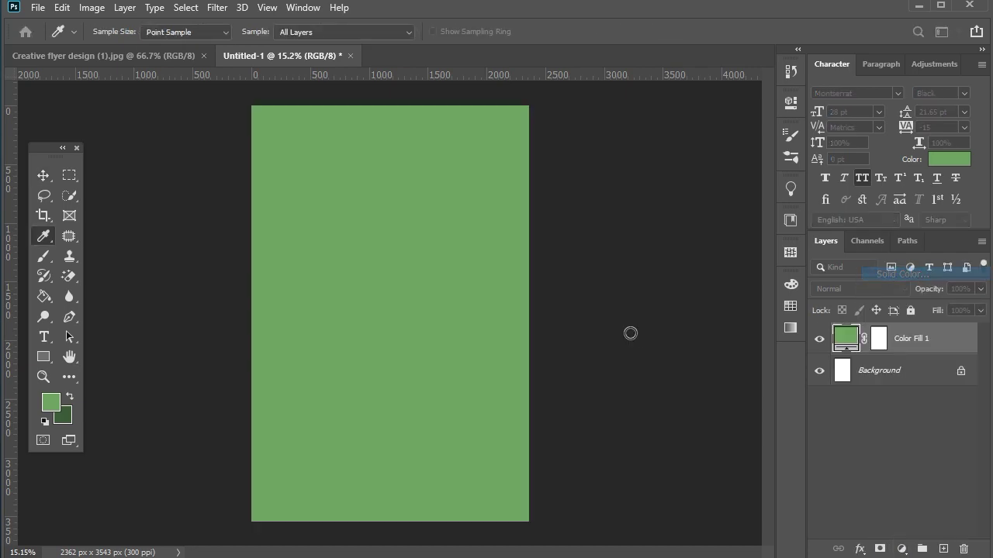
left_click(920, 312)
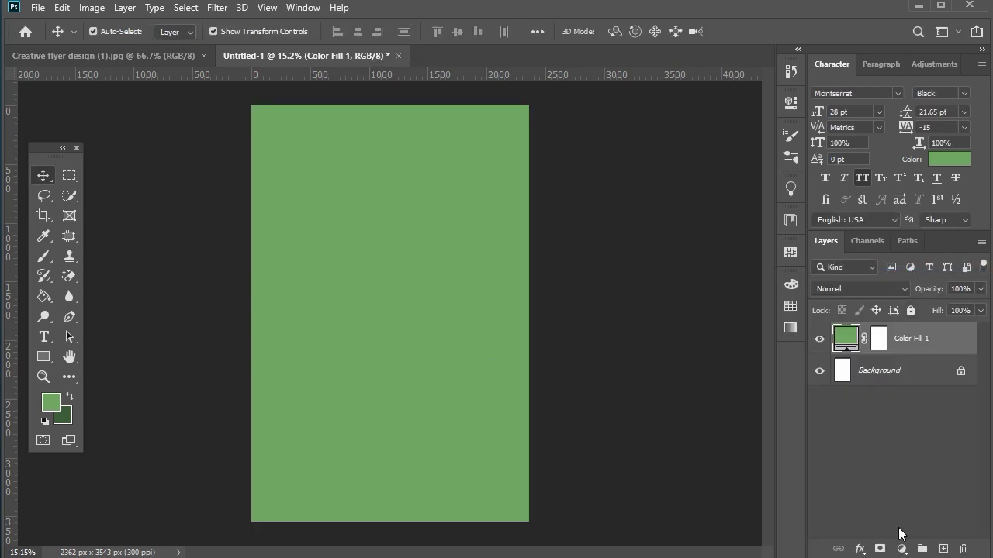
Add a second Solid Color fill layer in dark green #3b5839 above it.
left_click(902, 549)
left_click(904, 274)
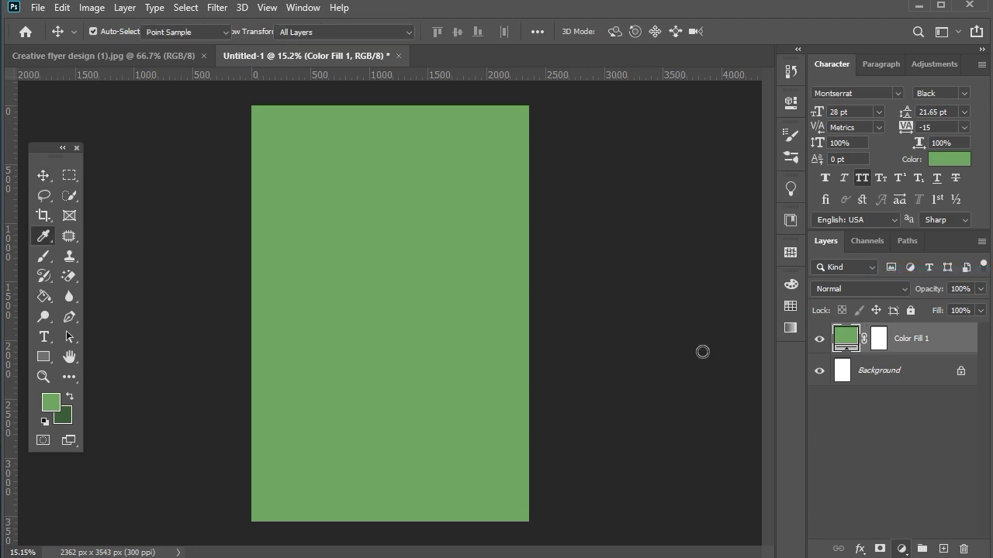
left_click(68, 413)
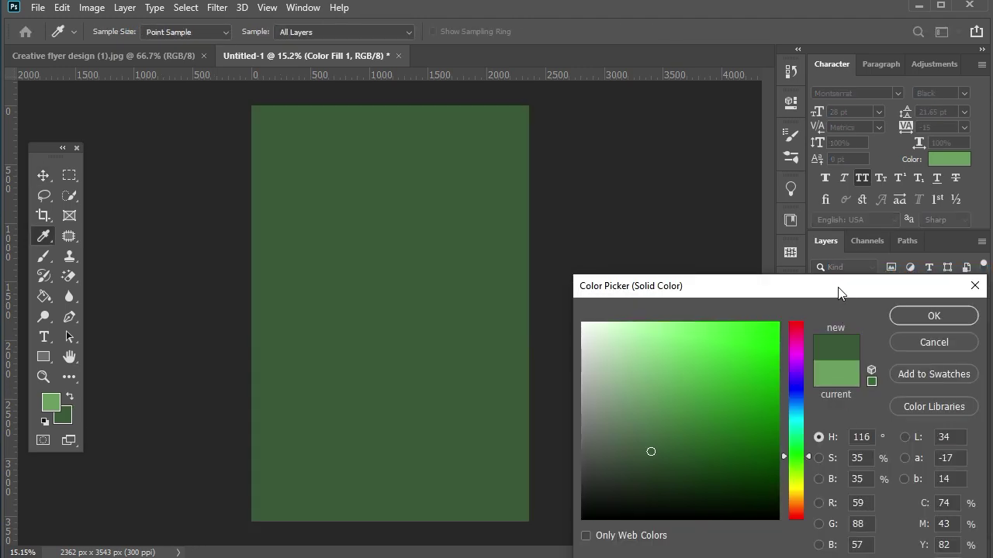
left_click_drag(838, 292, 817, 173)
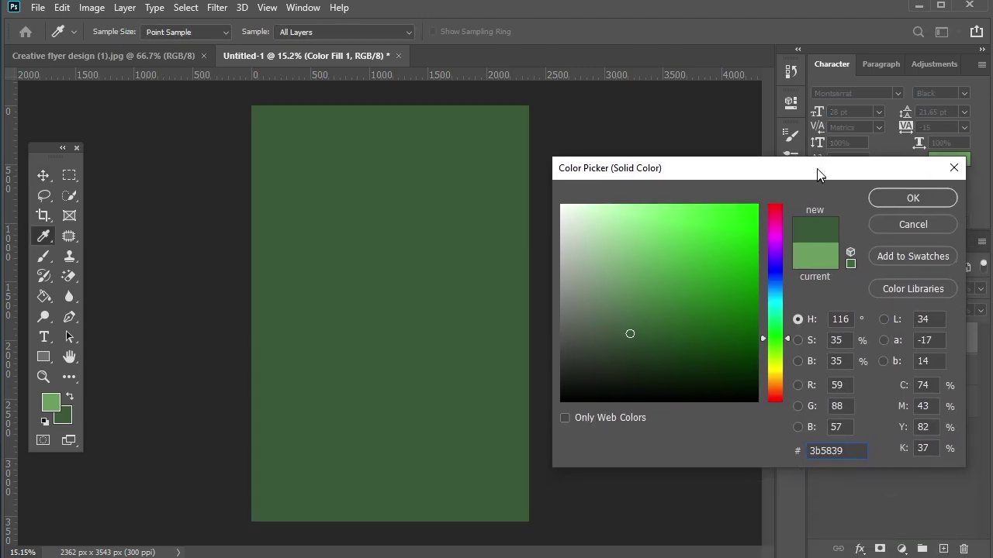
left_click(925, 223)
Check Color Fill 1's colour without changes, then select Color Fill 2's mask.
double_click(844, 370)
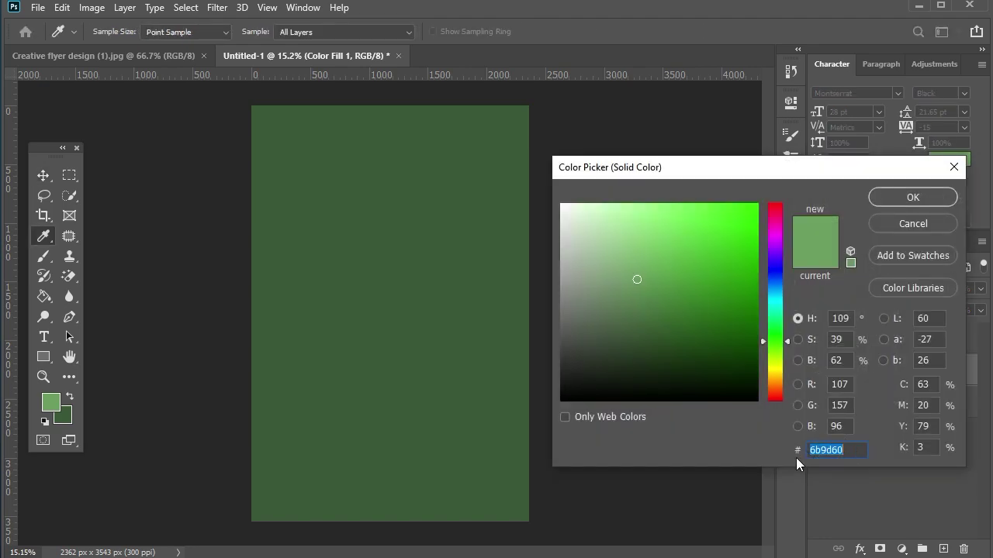
left_click(923, 205)
left_click(700, 362)
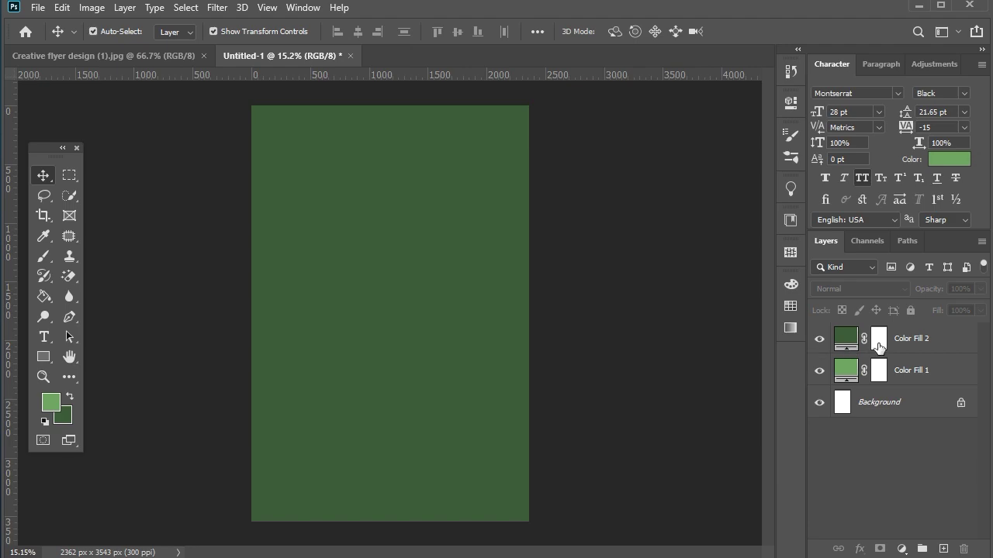
left_click(873, 346)
Paint black on Color Fill 2's mask with a large soft brush at 89% flow to reveal a central glow.
left_click(44, 256)
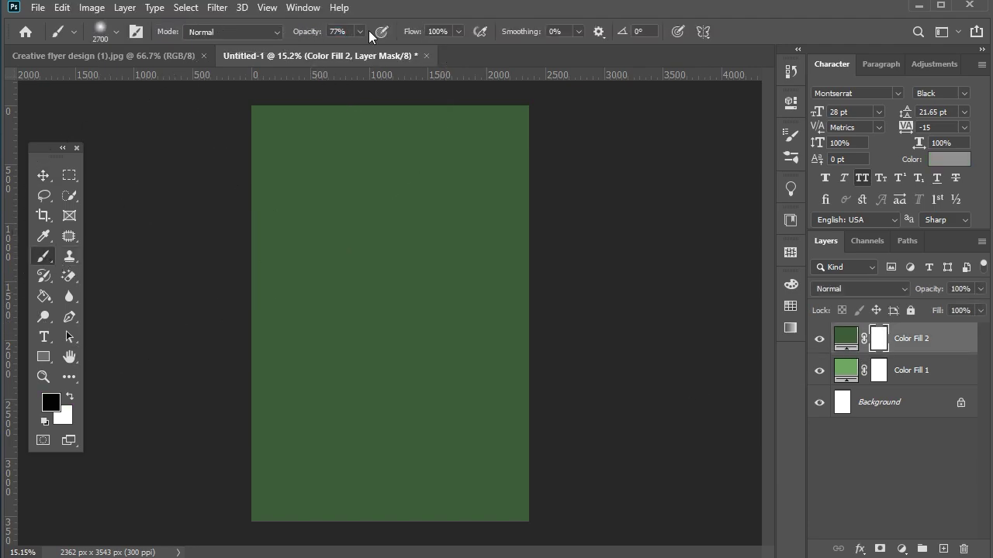
left_click_drag(417, 35, 408, 35)
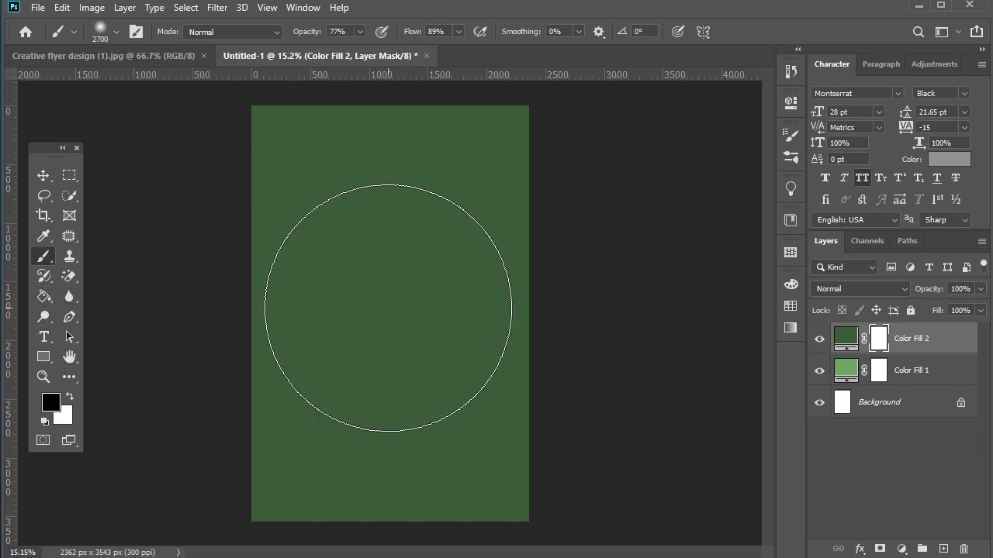
left_click(387, 307)
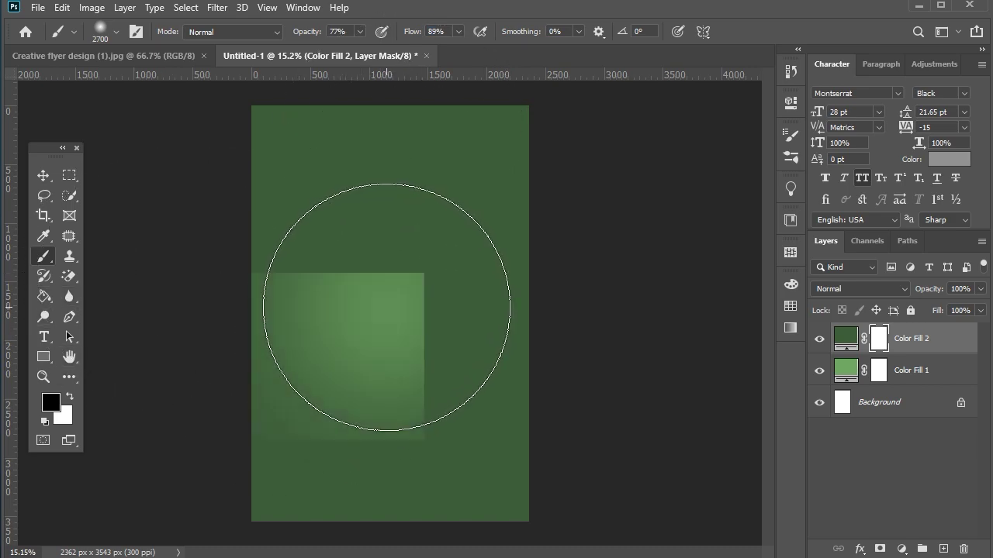
key("bracketright")
key("bracketright")
left_click(386, 307)
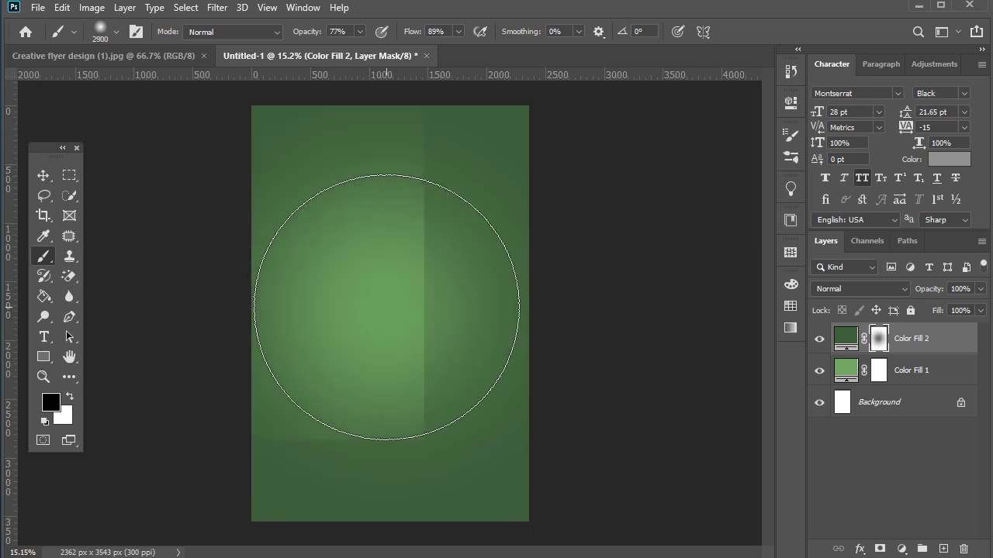
key("bracketleft")
key("bracketleft")
key("bracketleft")
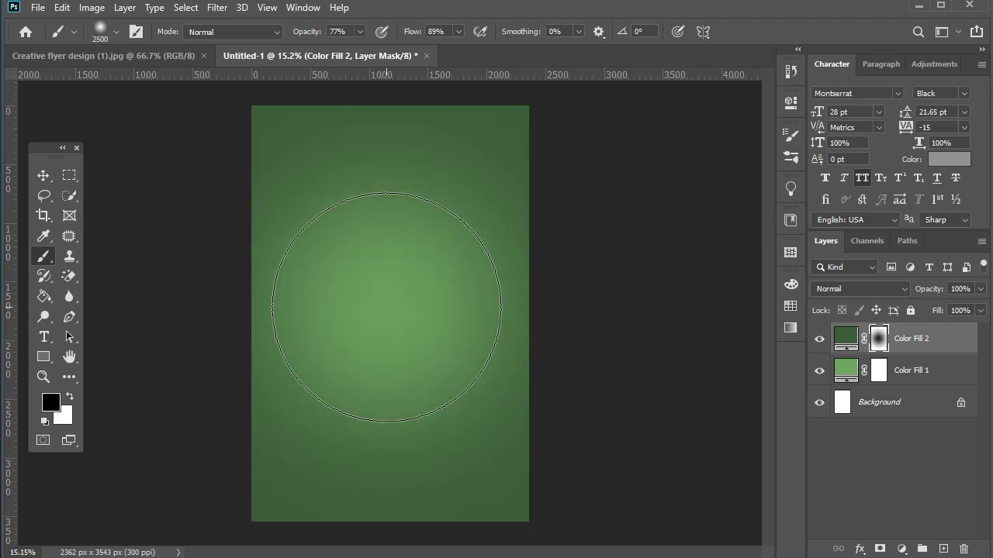
key("bracketleft")
key("bracketleft")
key("bracketleft")
key("bracketleft")
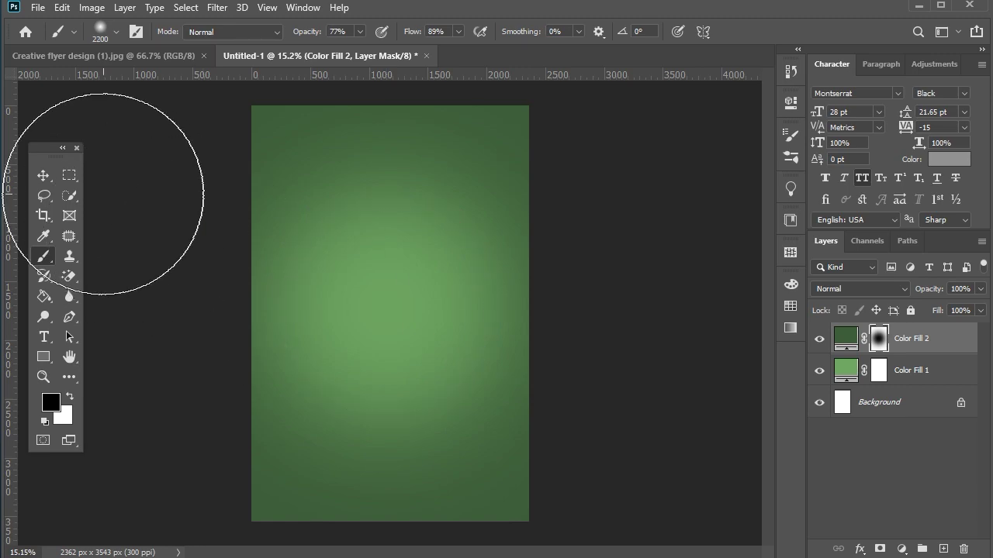
On a new layer, paint a soft #91d881 light-green dab at the centre at 61% opacity.
left_click(942, 545)
left_click(341, 337, "alt")
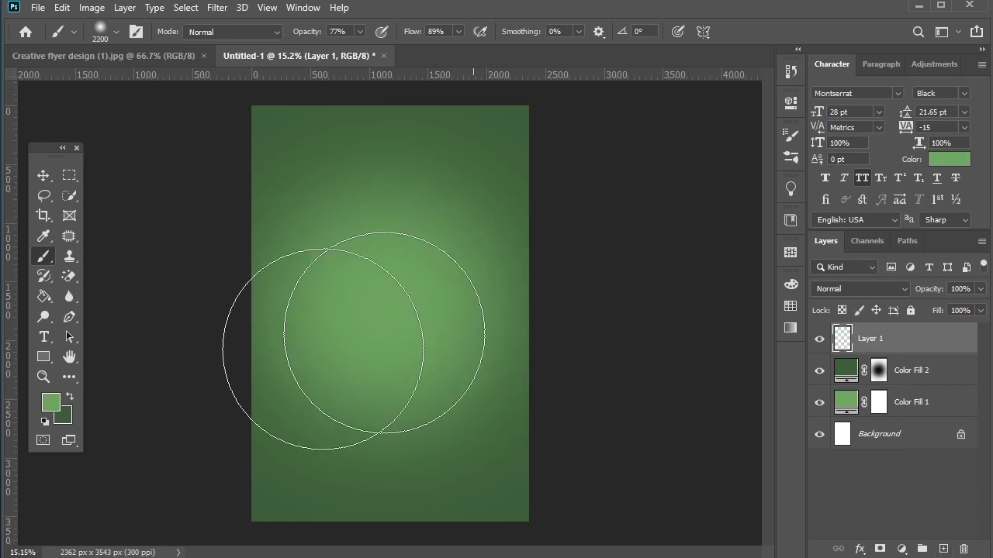
left_click(50, 402)
left_click_drag(637, 277, 640, 234)
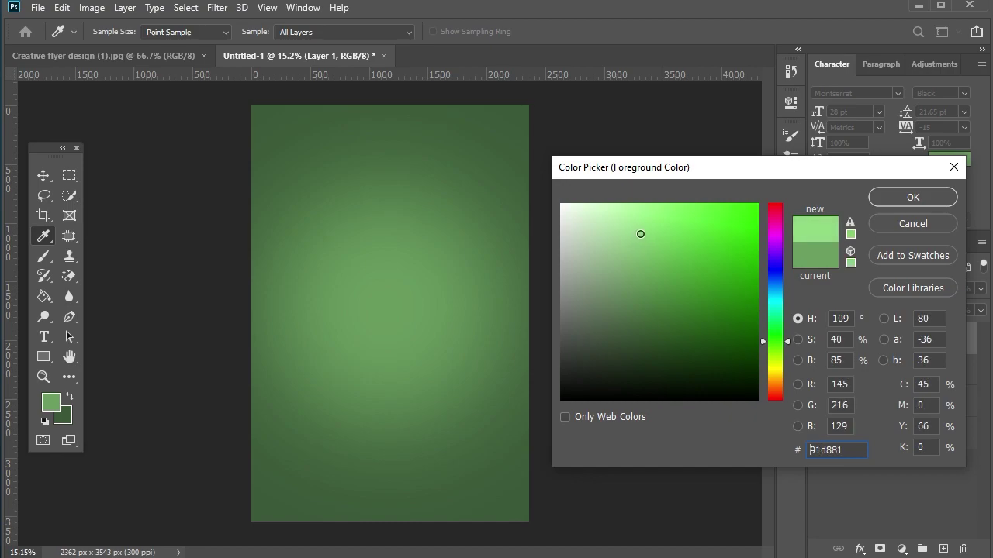
left_click(906, 200)
key("b")
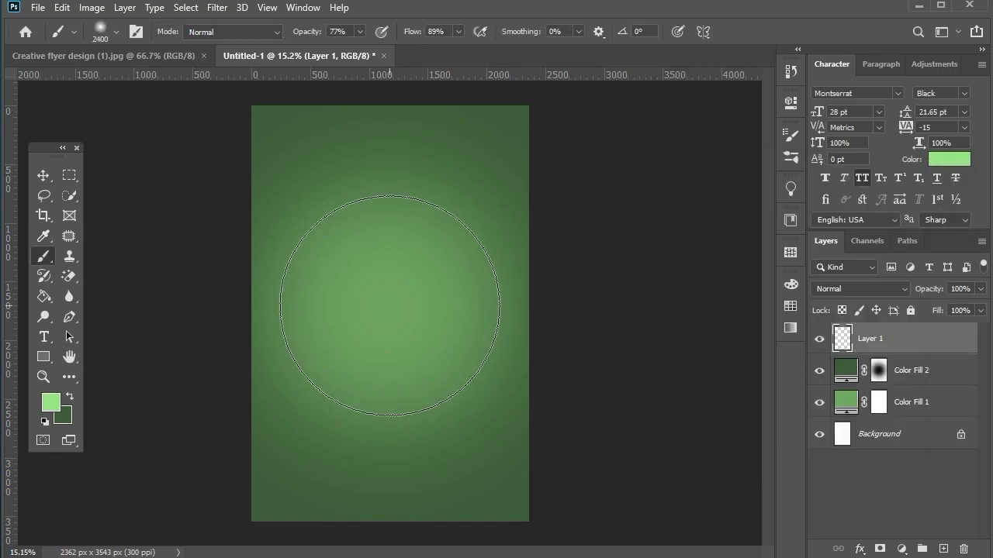
key("bracketright")
key("bracketright")
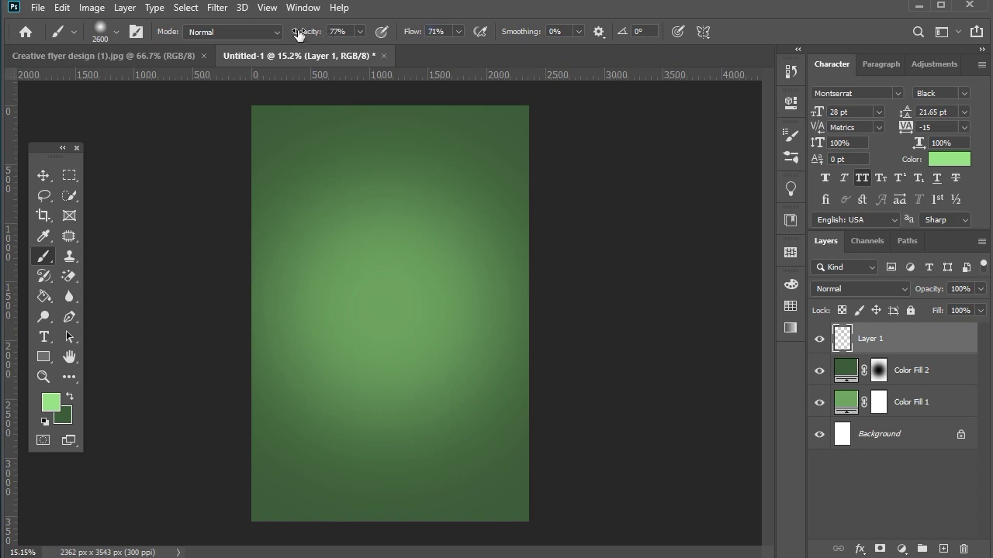
type("61")
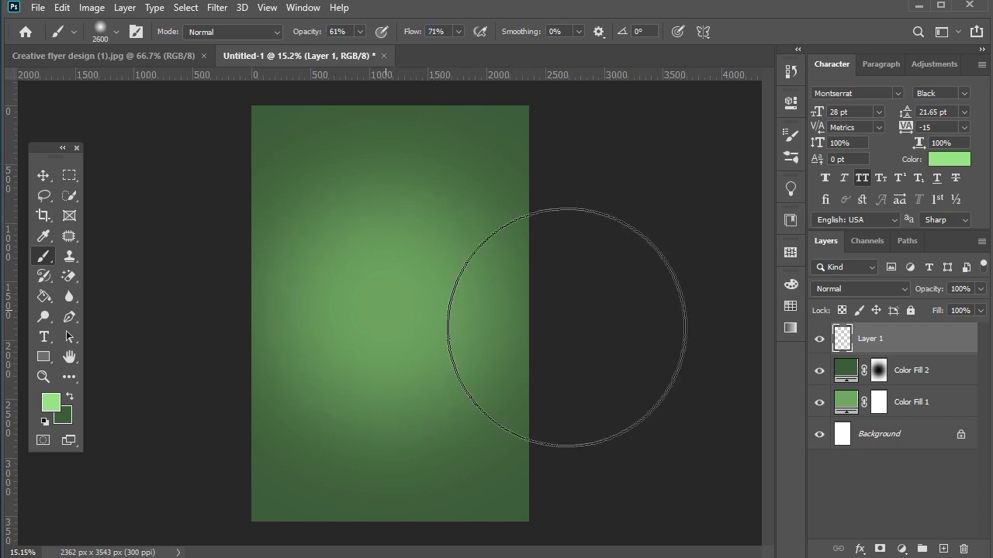
left_click(383, 314)
Group the three background layers above Background into Group 1.
key("v")
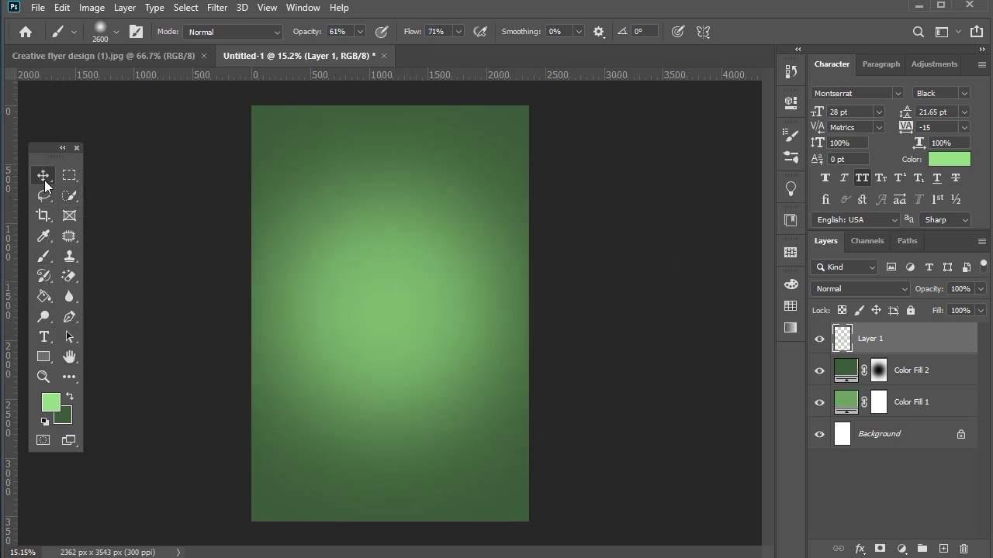
left_click(221, 328)
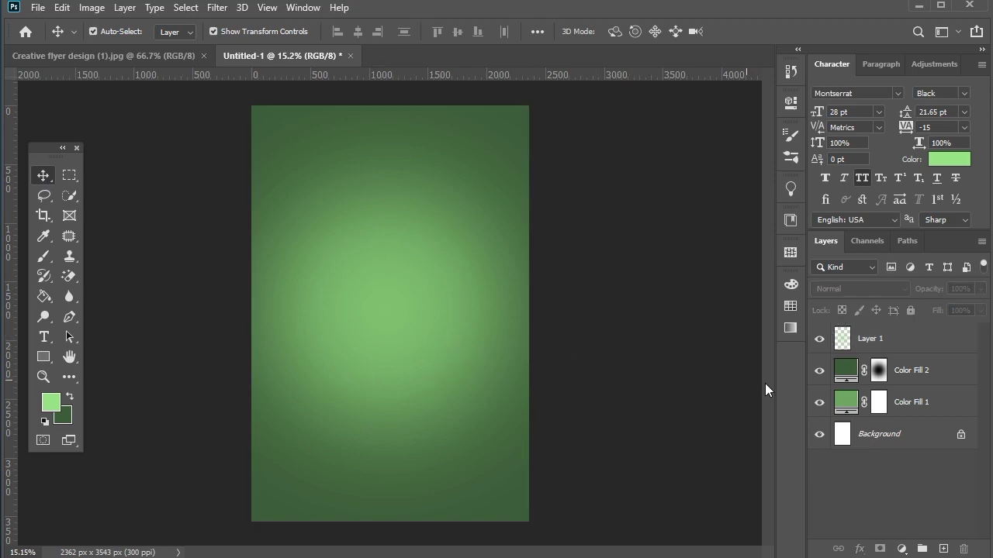
left_click(911, 342)
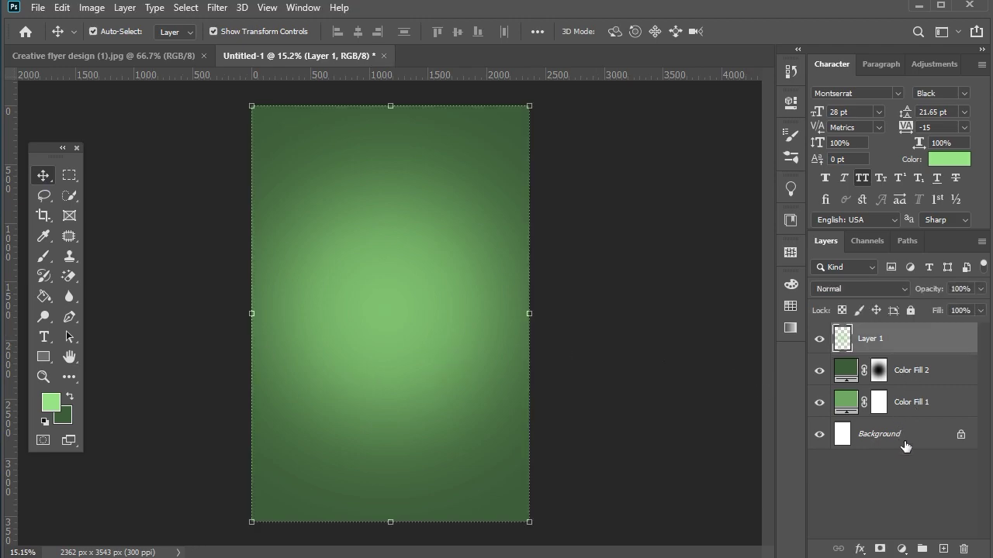
left_click(905, 436, "shift")
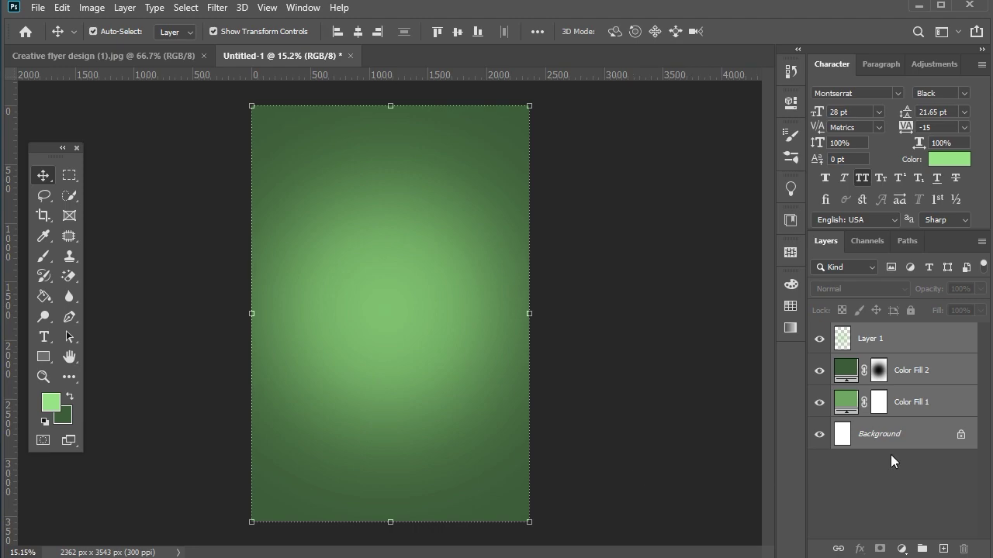
left_click(917, 445, "ctrl")
left_click(921, 548)
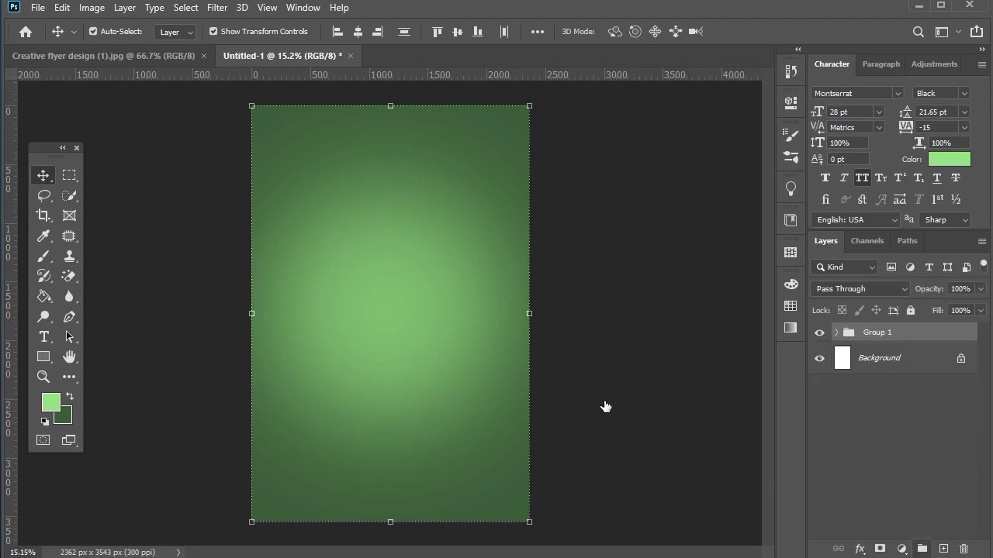
left_click(608, 401)
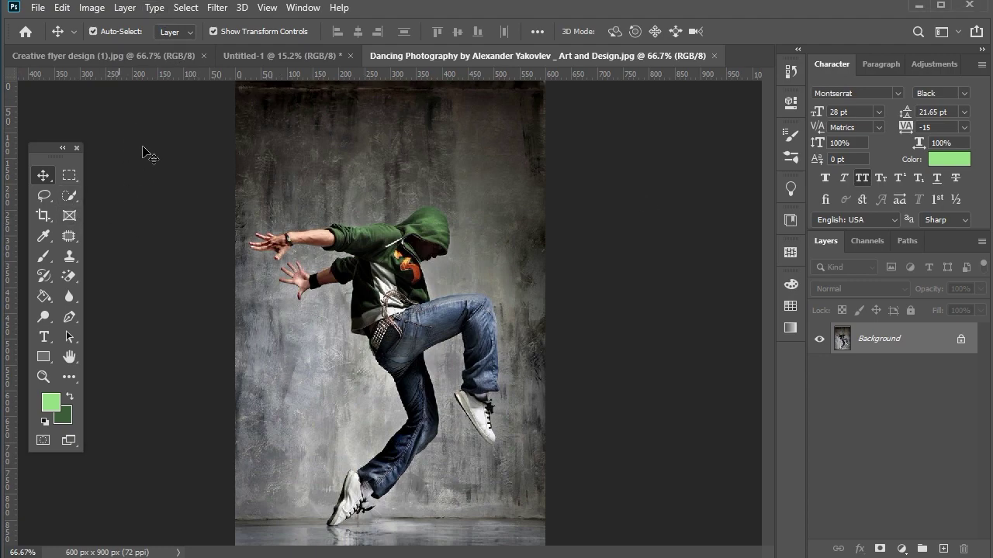
Select the dancer automatically with Select Subject.
left_click(186, 8)
left_click(210, 189)
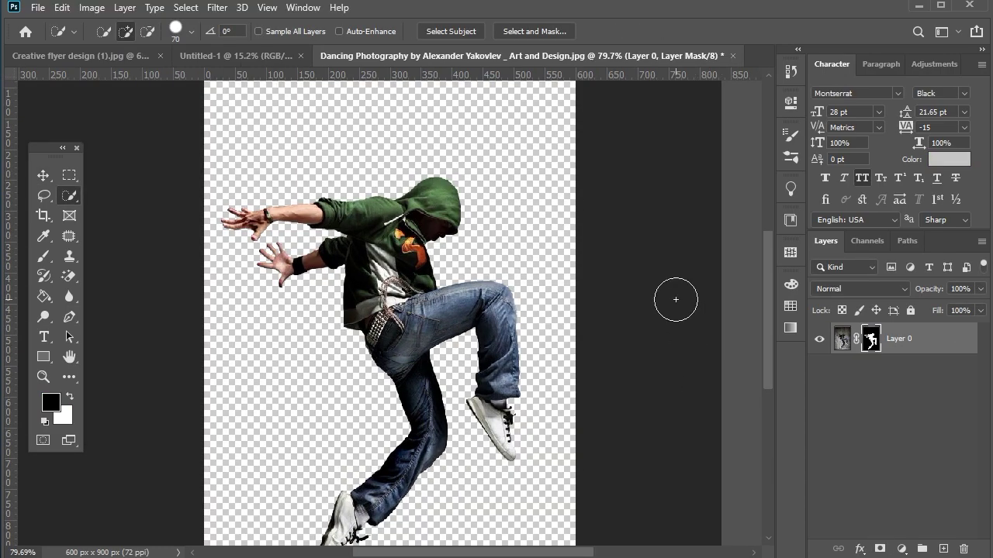
scroll(181, 204, "down", 3)
key("v")
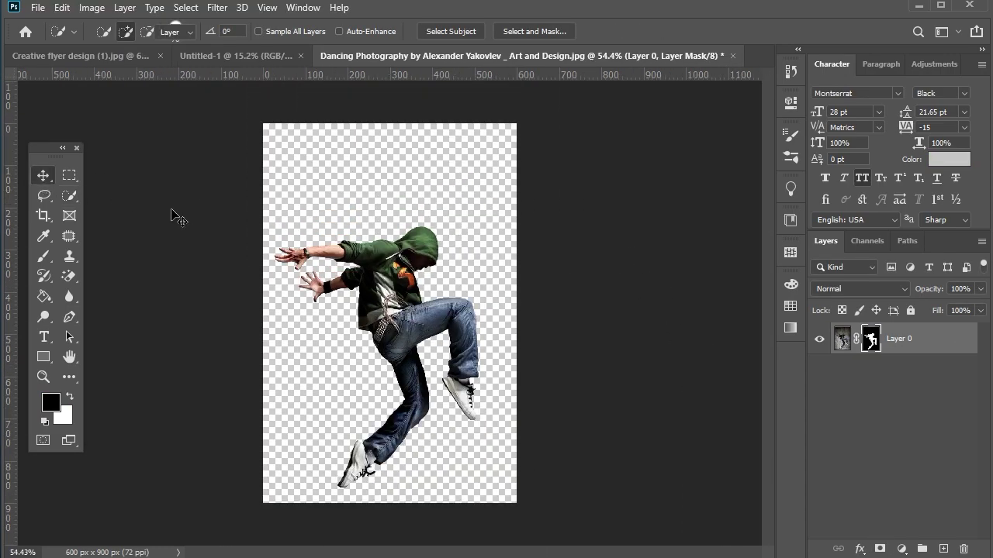
Apply the dancer's layer mask, convert it to a smart object, and drop it onto the flyer.
right_click(871, 341)
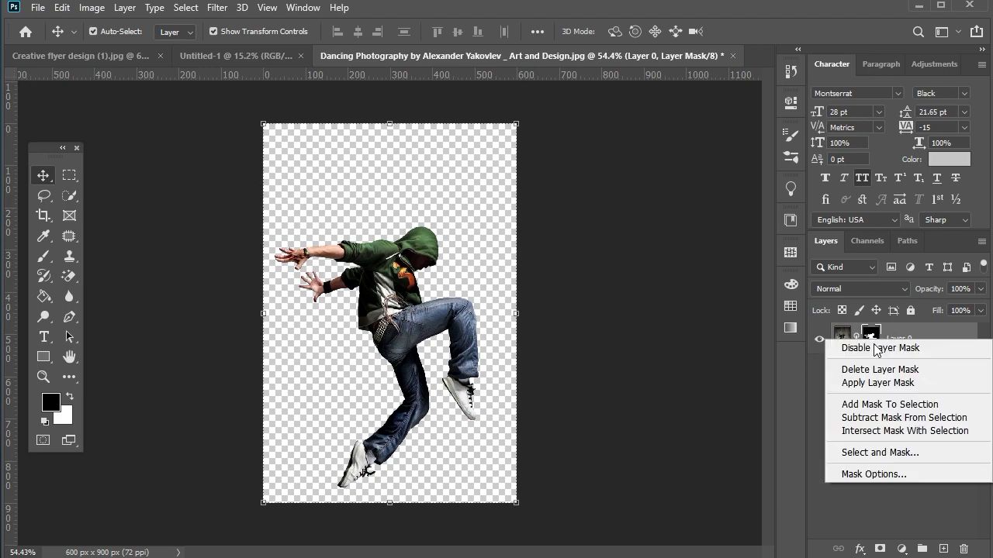
left_click(880, 383)
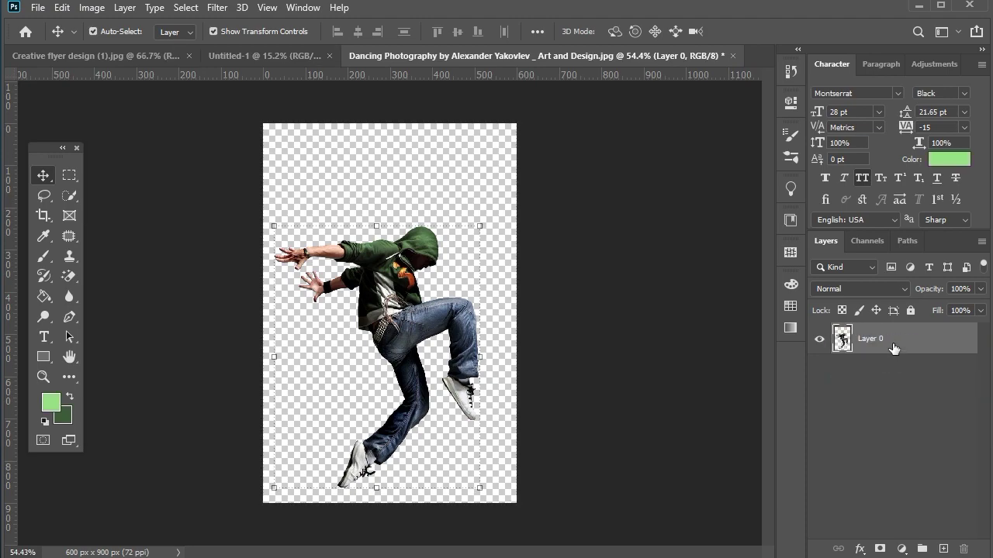
right_click(893, 344)
left_click(745, 213)
mouse_move(397, 288)
left_mouse_down()
mouse_move(386, 276)
mouse_move(400, 305)
left_mouse_up()
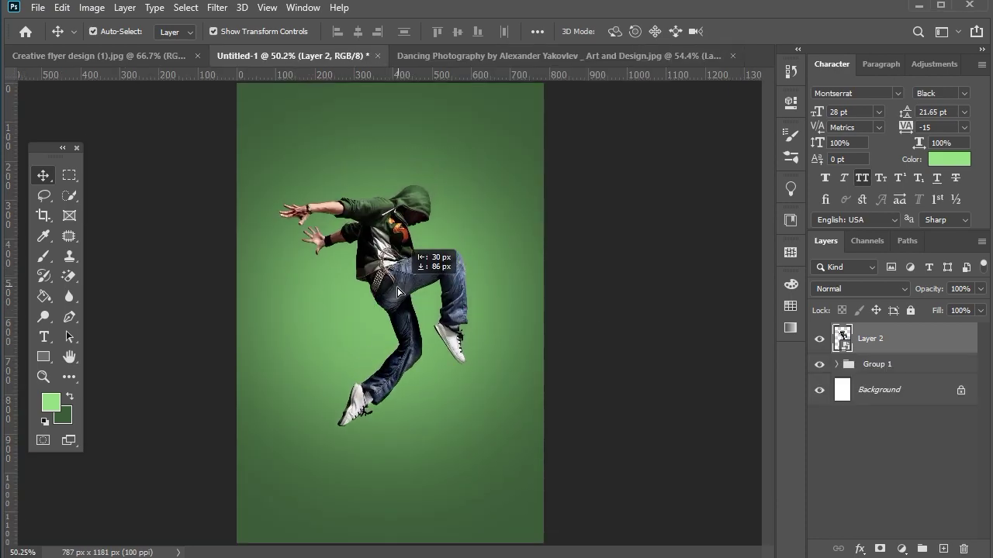
Confirm the dancer placement, lock Group 1, and add a JUST text layer below the dancer.
left_click(884, 364)
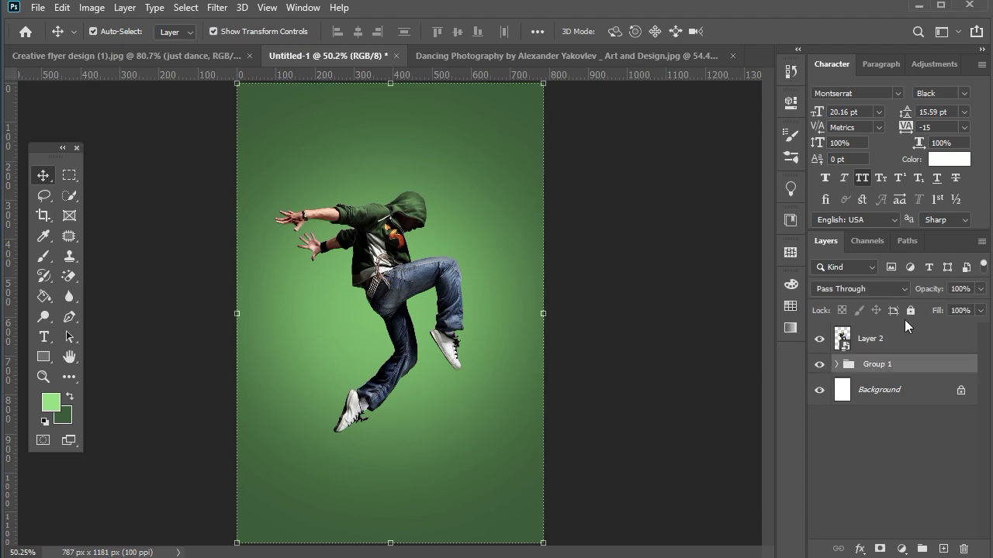
left_click(910, 310)
left_click(43, 336)
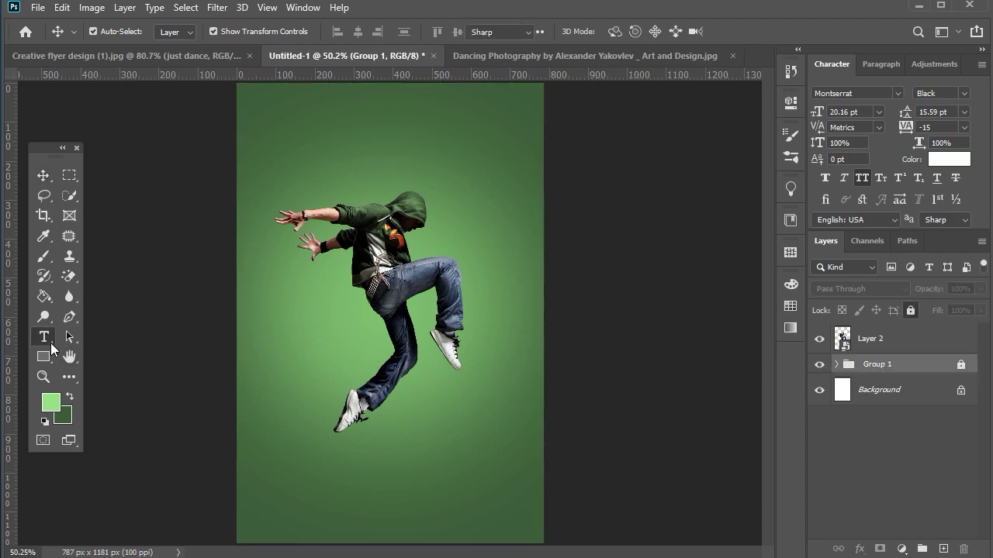
left_click(331, 478)
right_click(331, 480)
left_click(384, 231)
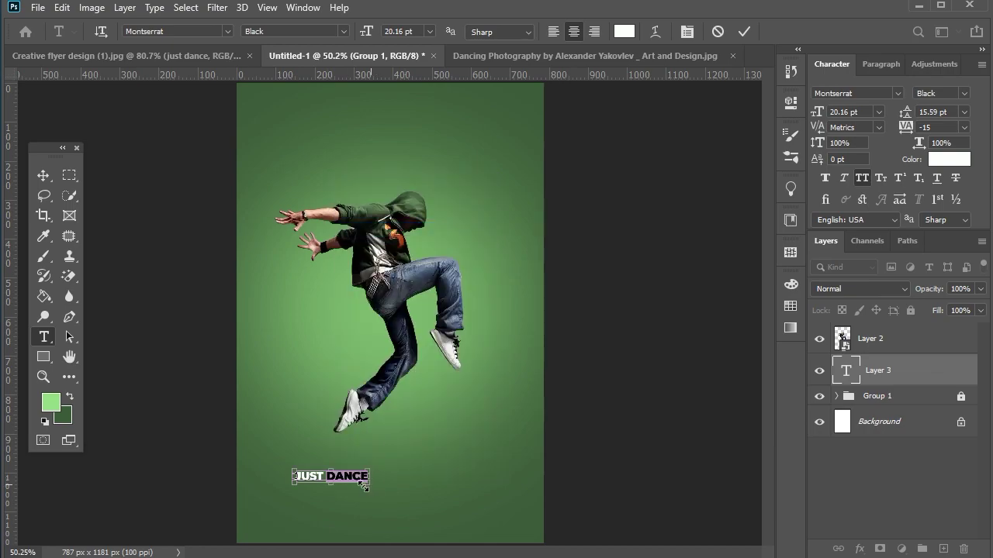
right_click(362, 486)
left_click(405, 211)
type("JUST")
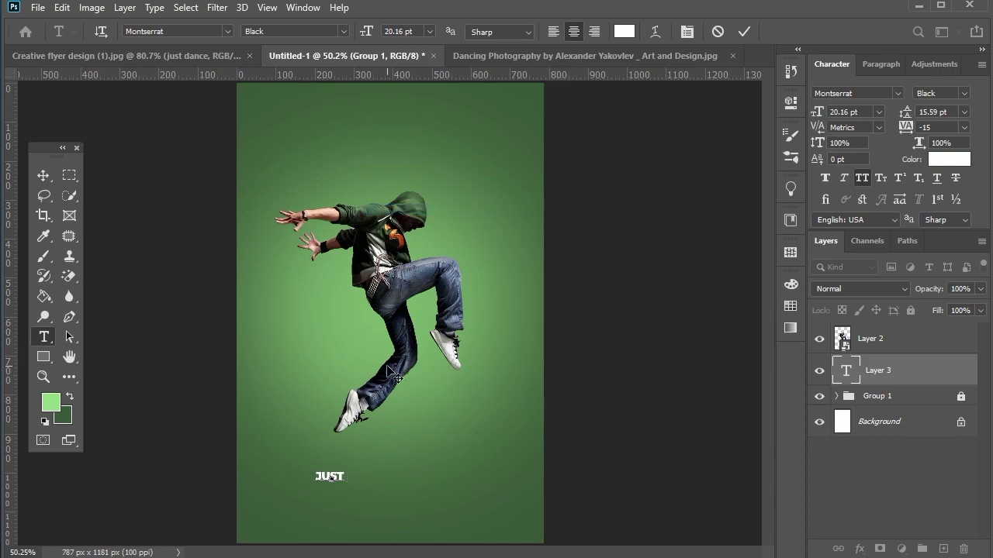
Enlarge JUST about fourfold and duplicate it below, retyped as DANCE.
left_click(44, 175)
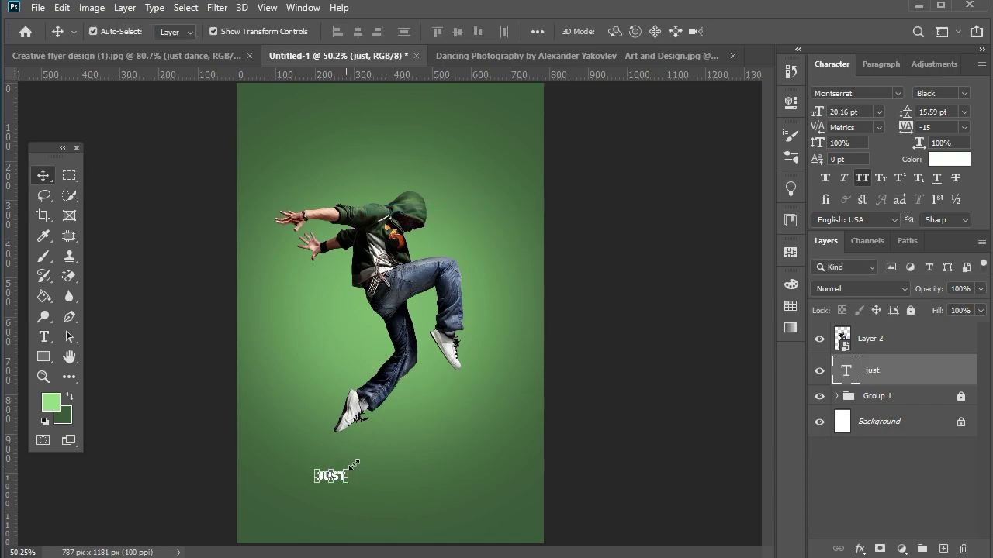
left_click_drag(346, 471, 457, 391)
key("Return")
left_click_drag(396, 461, 396, 500, "alt")
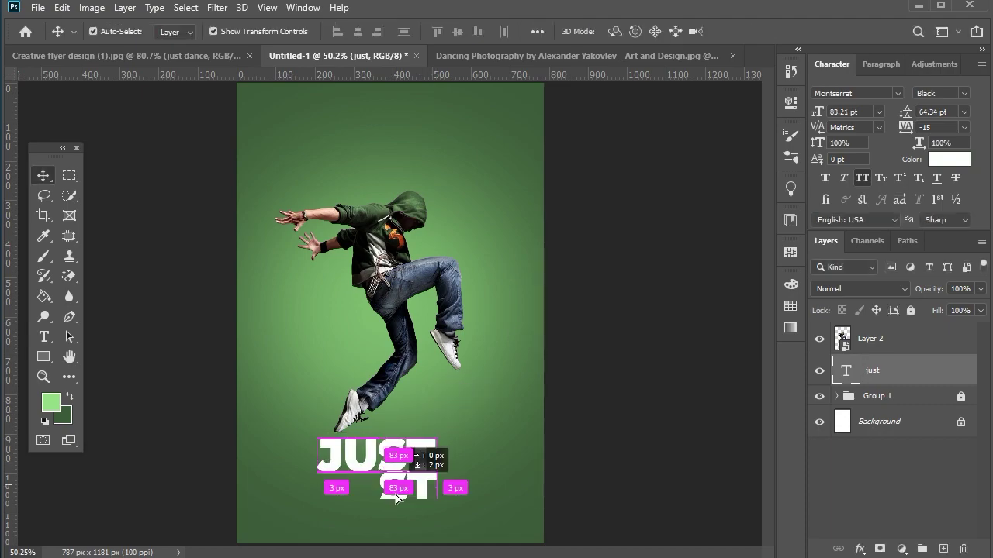
double_click(396, 500)
type("dance")
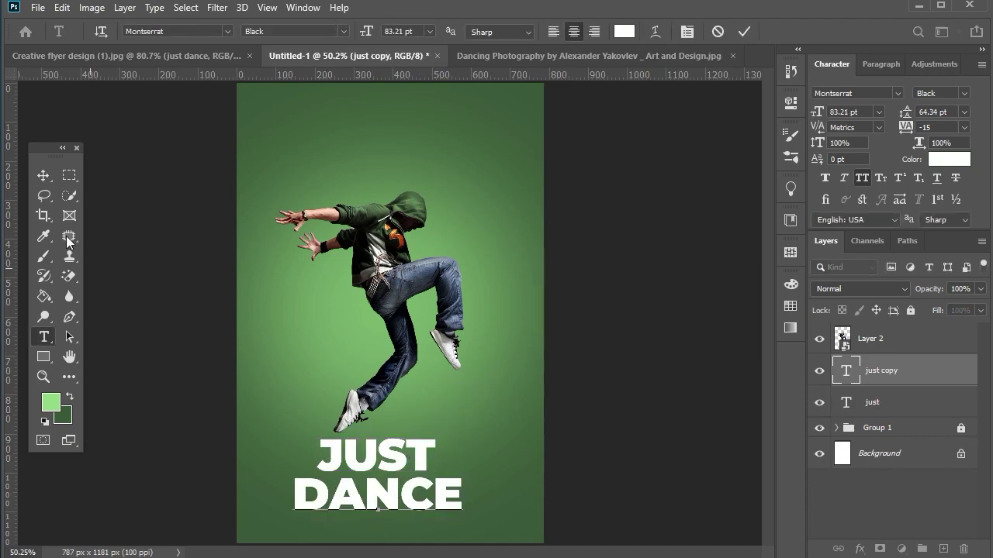
key("ctrl+Return")
Set JUST to Barlow Condensed ExtraBold, enlarge it and move it up onto the dancer's legs.
key("v")
left_click(399, 459)
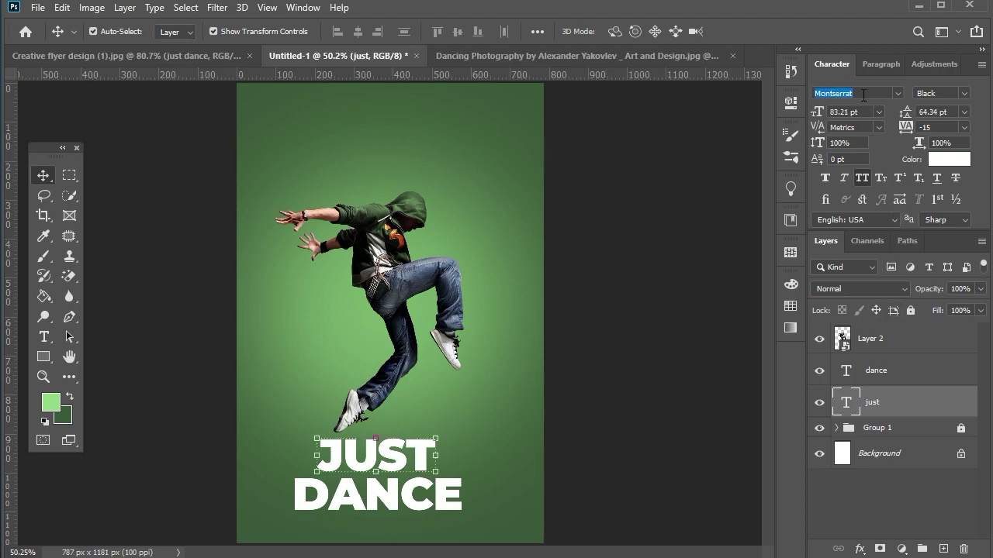
type("b")
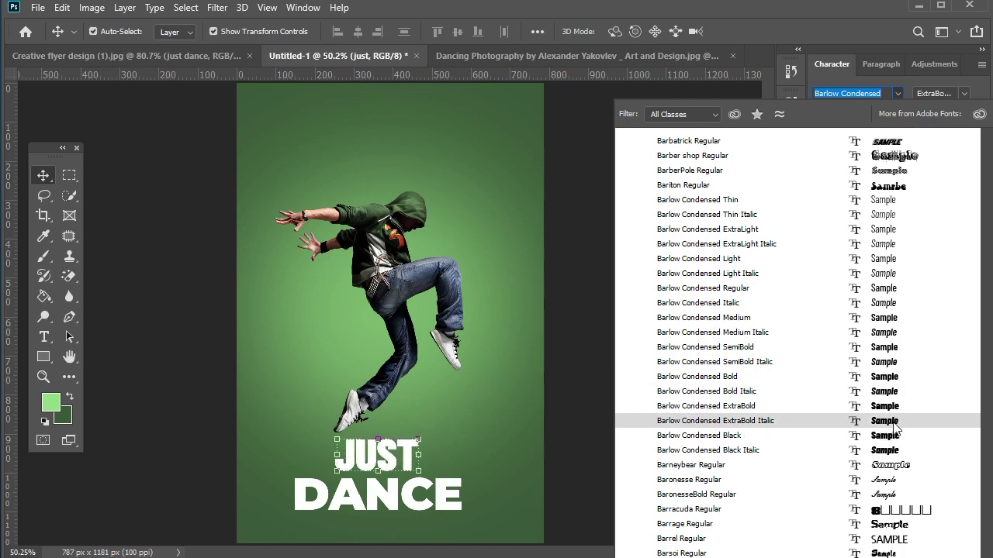
left_click(893, 408)
left_click(393, 456)
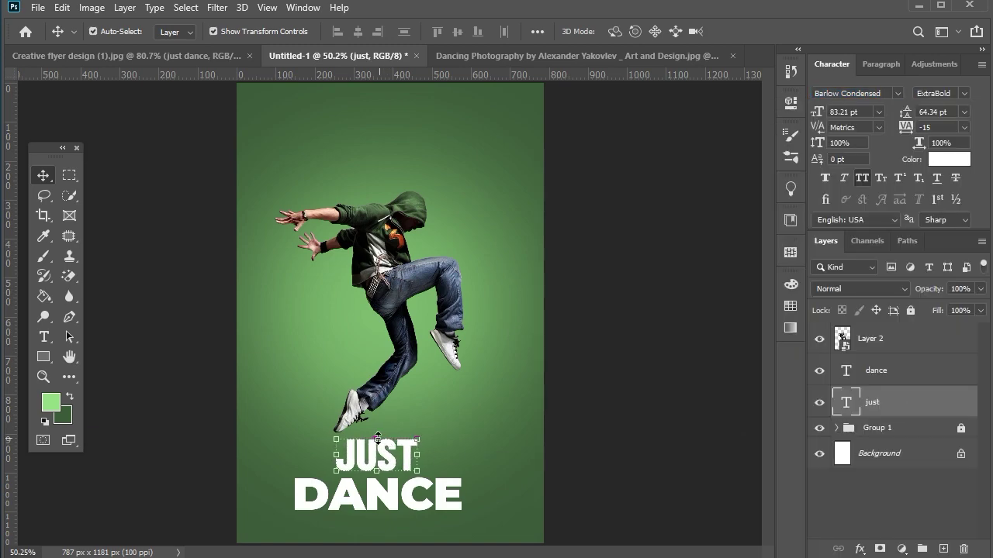
left_click_drag(378, 439, 395, 332)
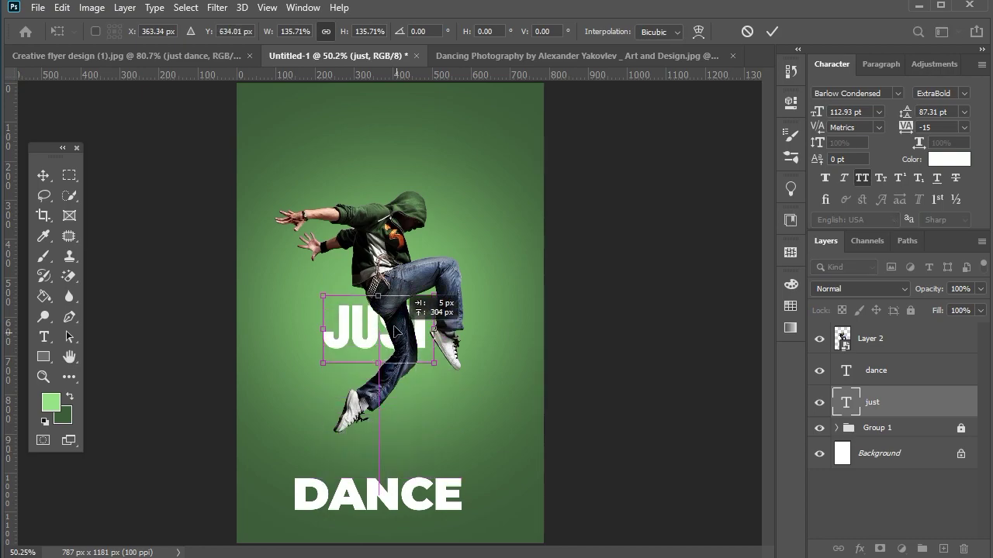
key("Return")
Set DANCE to Barlow Condensed ExtraBold, scale it to about 137% and place it beneath JUST.
left_click(876, 370)
left_click(858, 92)
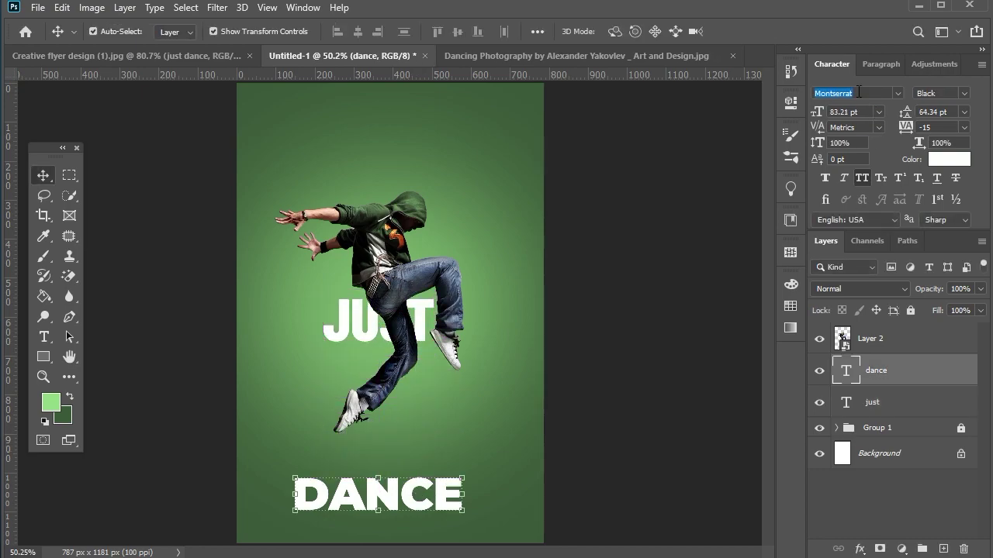
type("barlo")
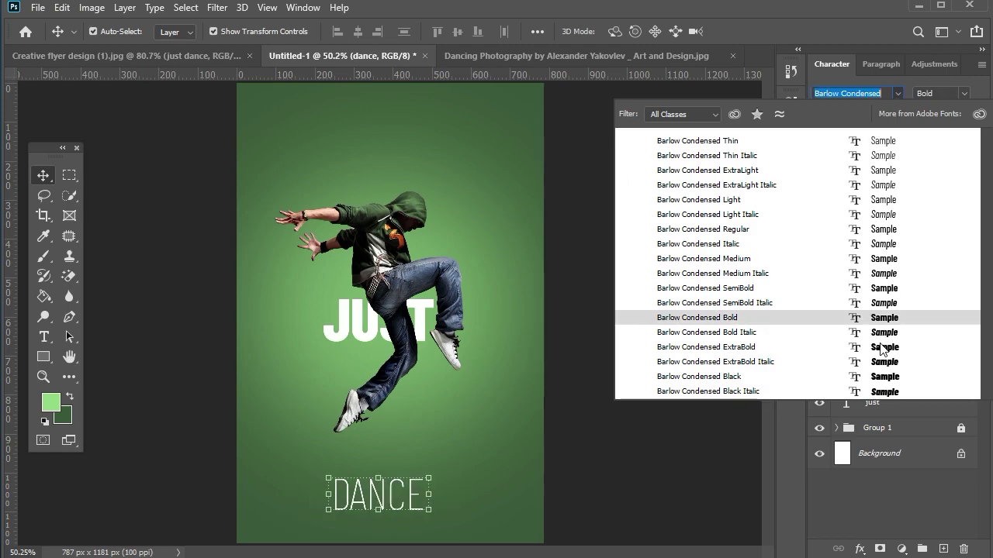
left_click(882, 349)
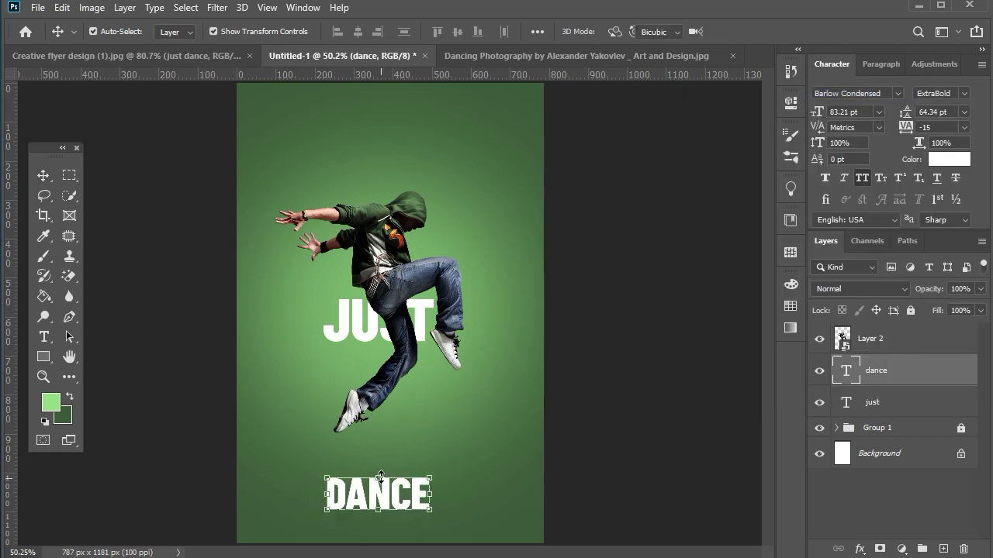
key("ctrl+t")
left_click_drag(431, 510, 450, 521)
left_click_drag(404, 381, 419, 329)
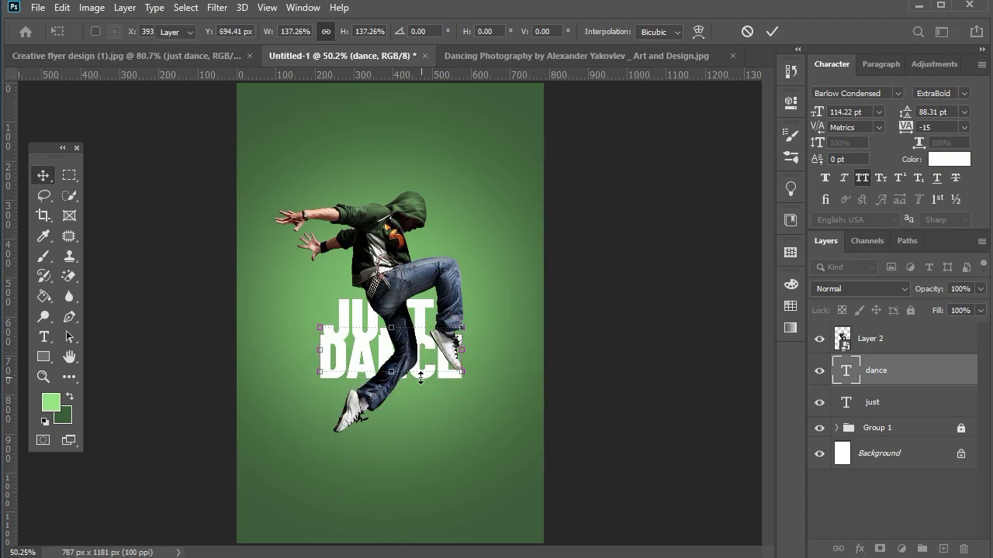
key("Return")
Move both text layers above the dancer's Layer 2.
left_click(873, 401, "shift")
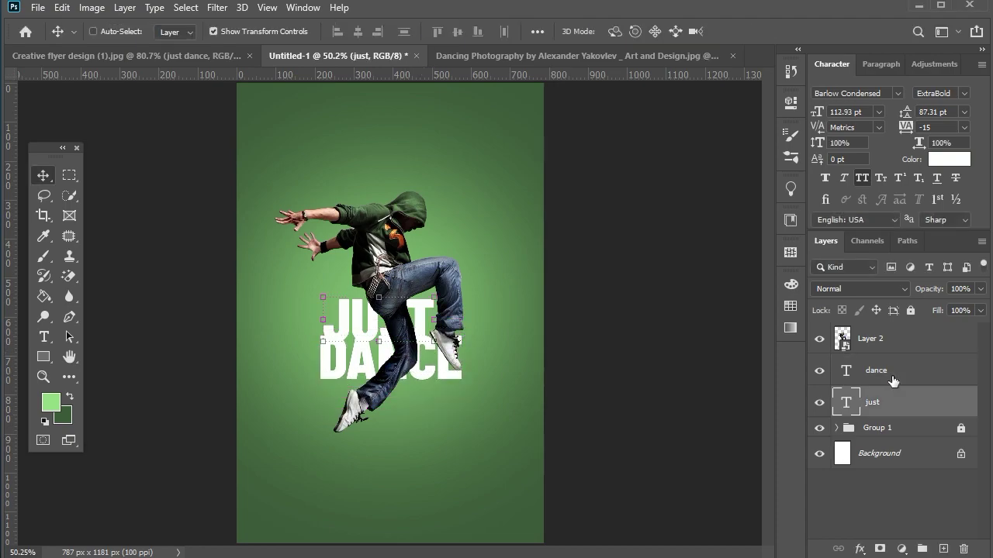
left_click_drag(892, 380, 892, 329)
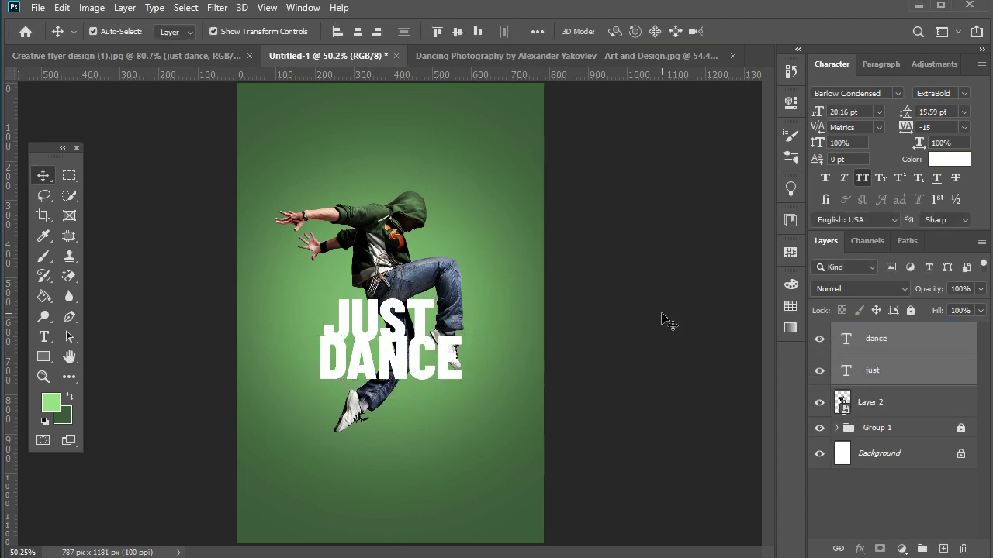
left_click(663, 321)
scroll(388, 261, "up", 4)
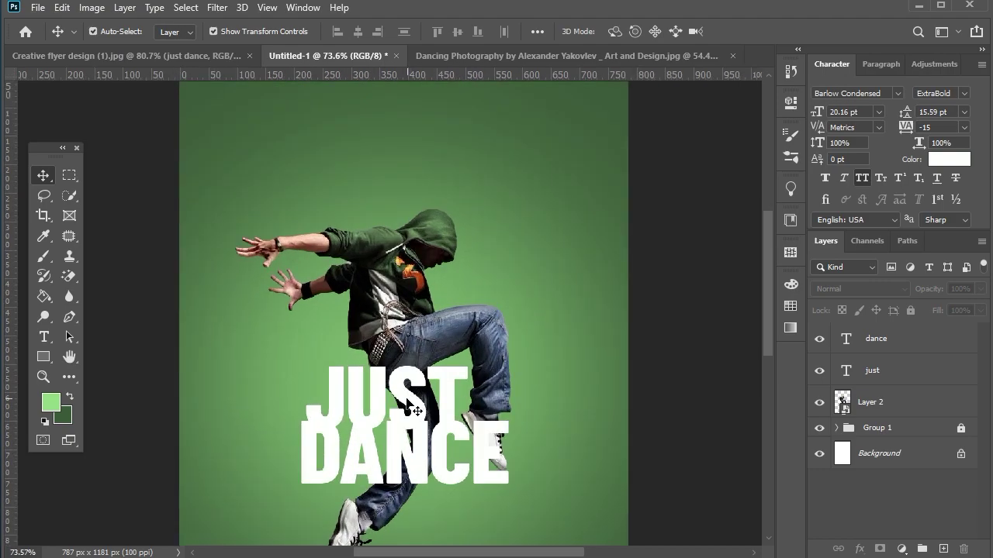
Move JUST higher, set its tracking to 0 and its style to Bold Italic.
mouse_move(401, 399)
left_mouse_down()
mouse_move(388, 314)
mouse_move(400, 311)
left_mouse_up()
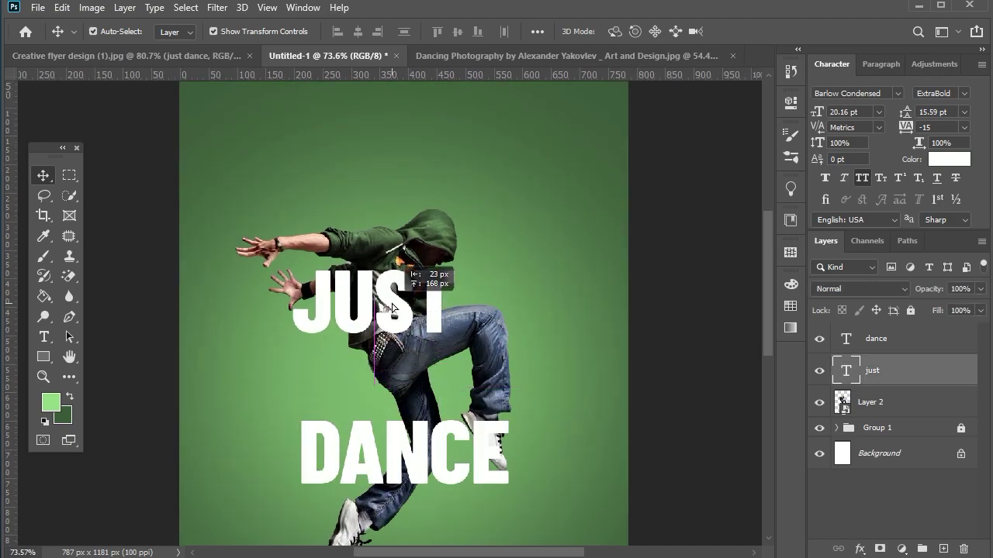
left_click(963, 127)
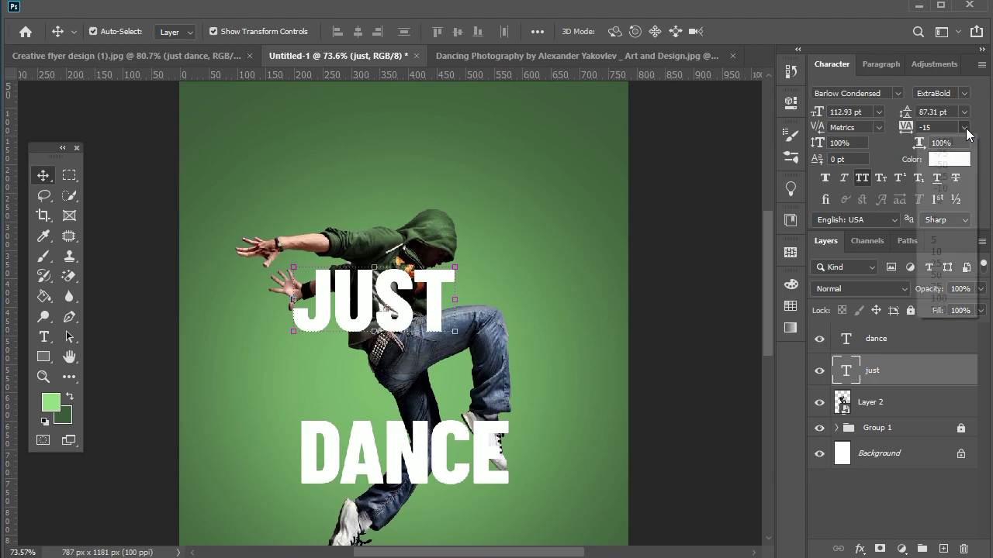
left_click(942, 225)
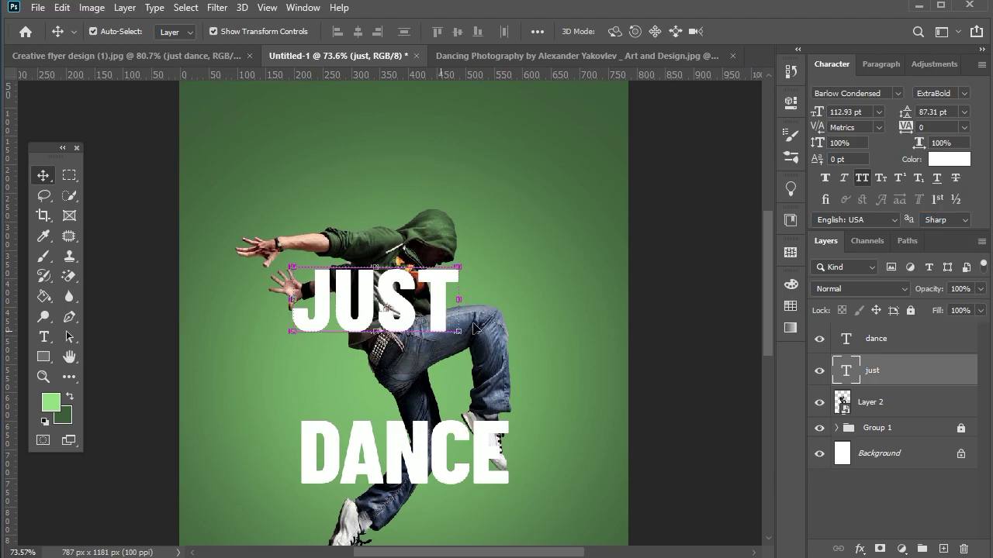
left_click(963, 93)
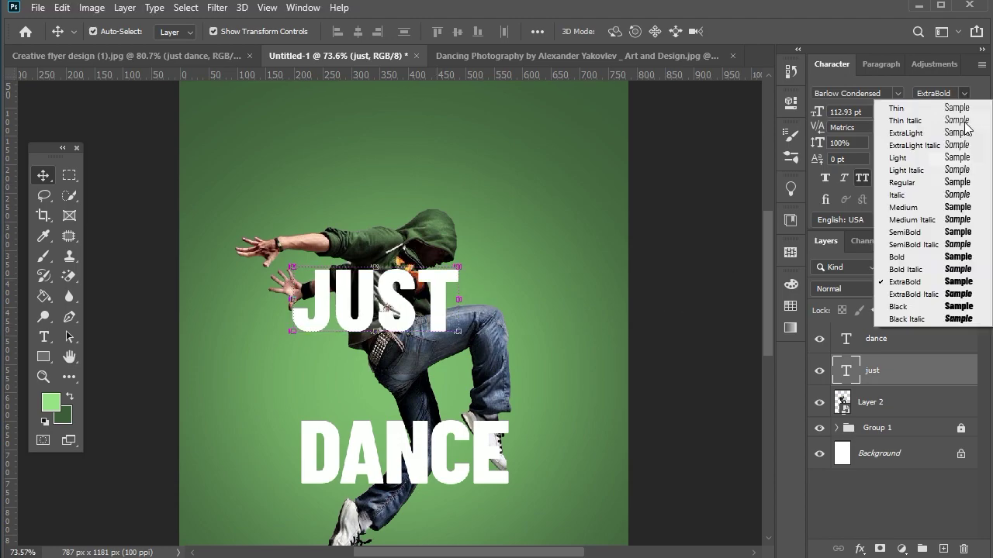
left_click(958, 261)
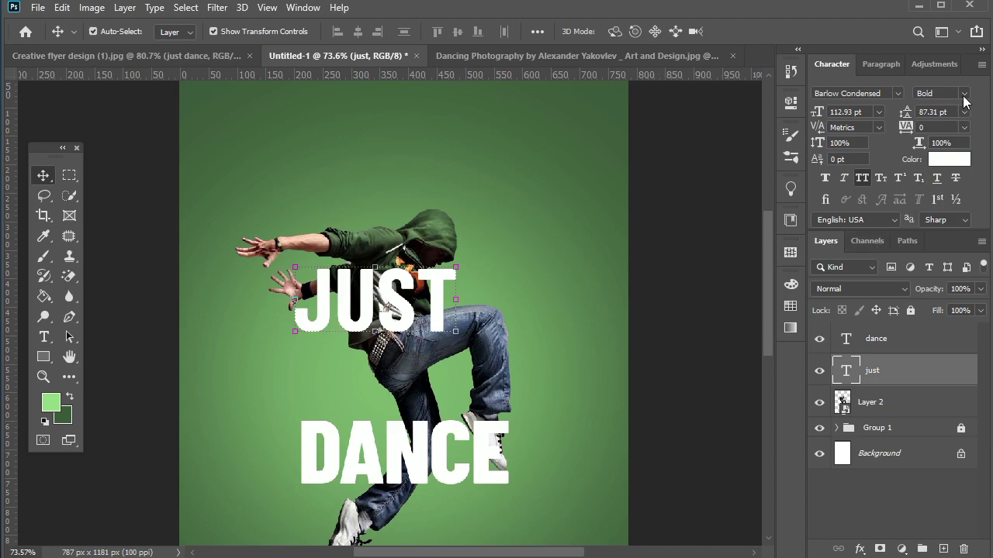
left_click(963, 93)
left_click(959, 273)
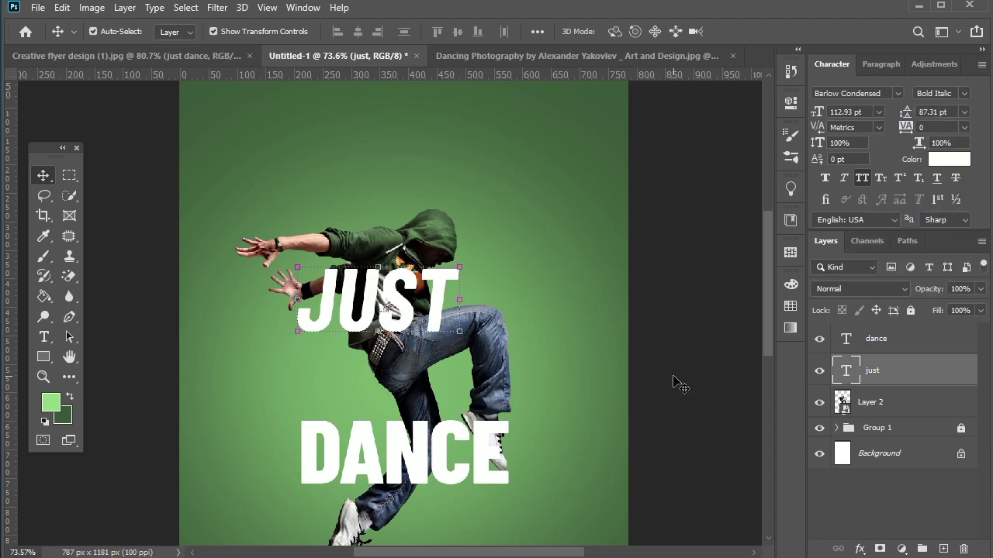
Nudge JUST slightly right, then select the DANCE text layer.
left_click(673, 381)
left_click(383, 325)
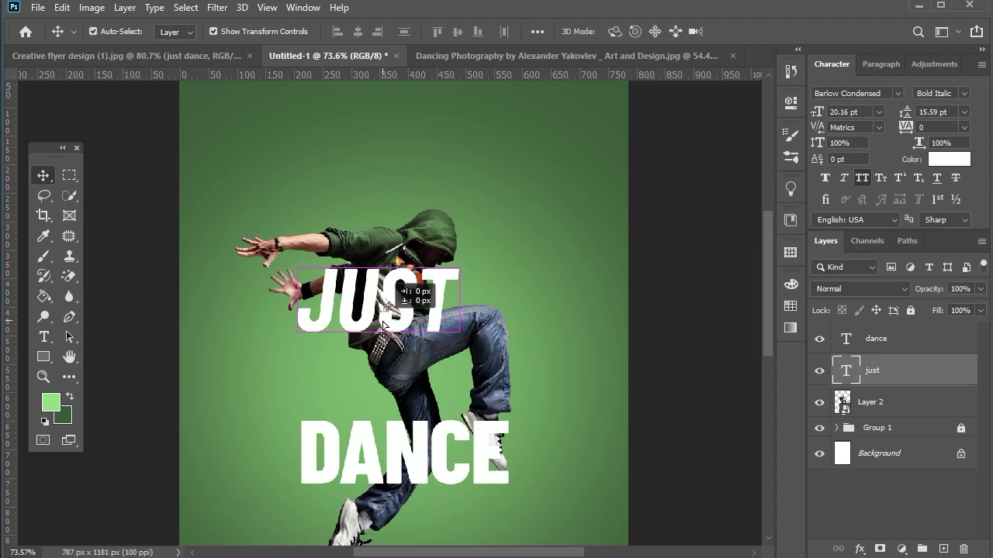
left_click_drag(382, 324, 384, 325)
left_click(514, 326)
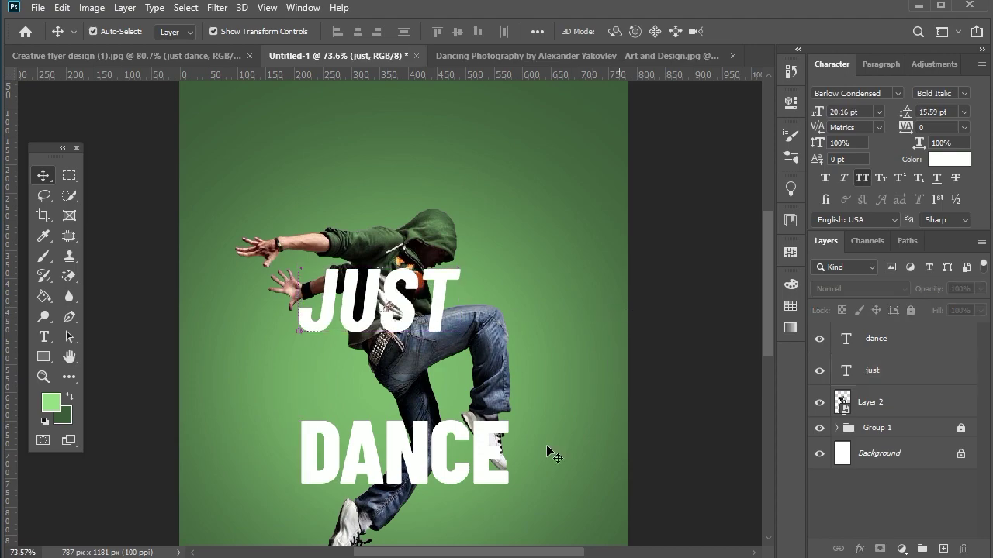
left_click(465, 457)
left_click(449, 304)
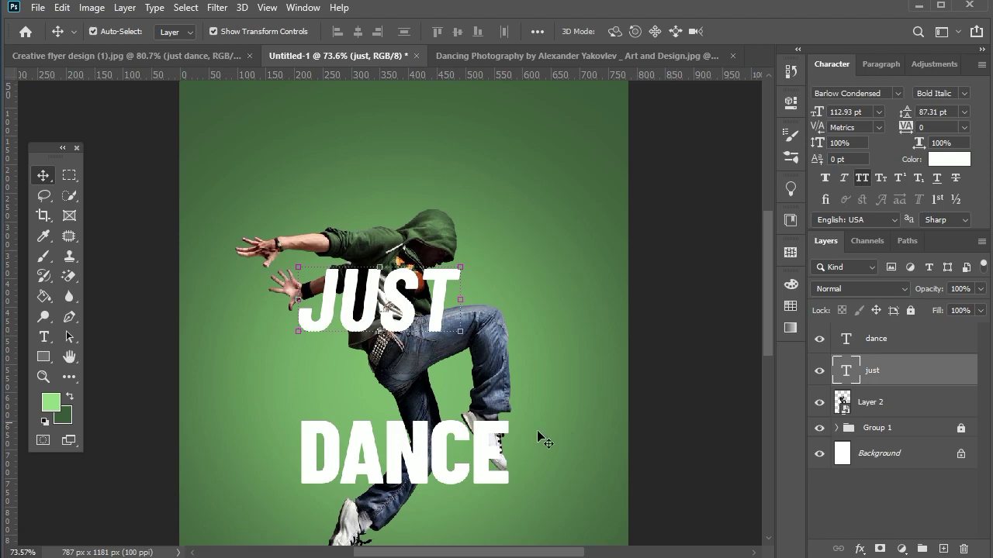
left_click(485, 459)
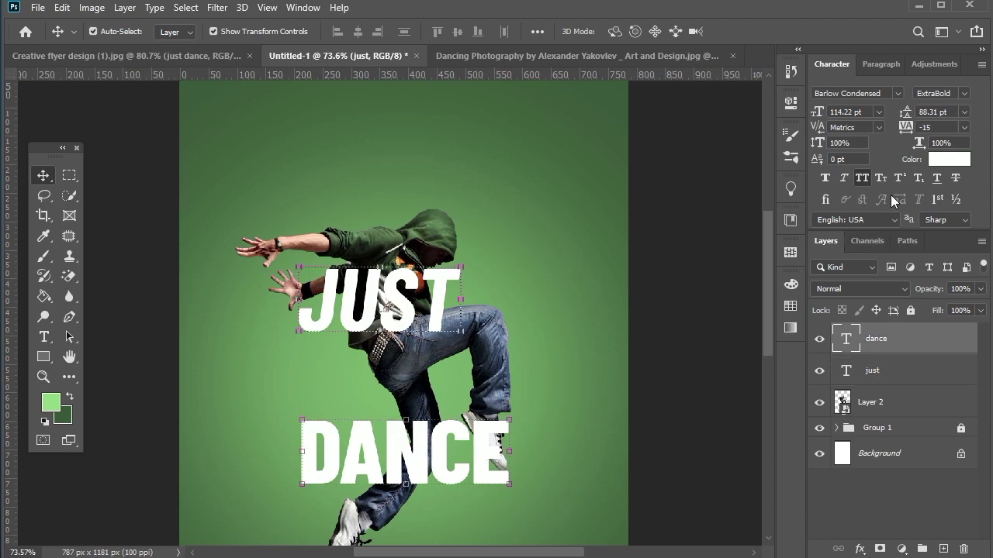
Set DANCE to Barlow Condensed Bold Italic and nudge it up toward JUST.
left_click(963, 94)
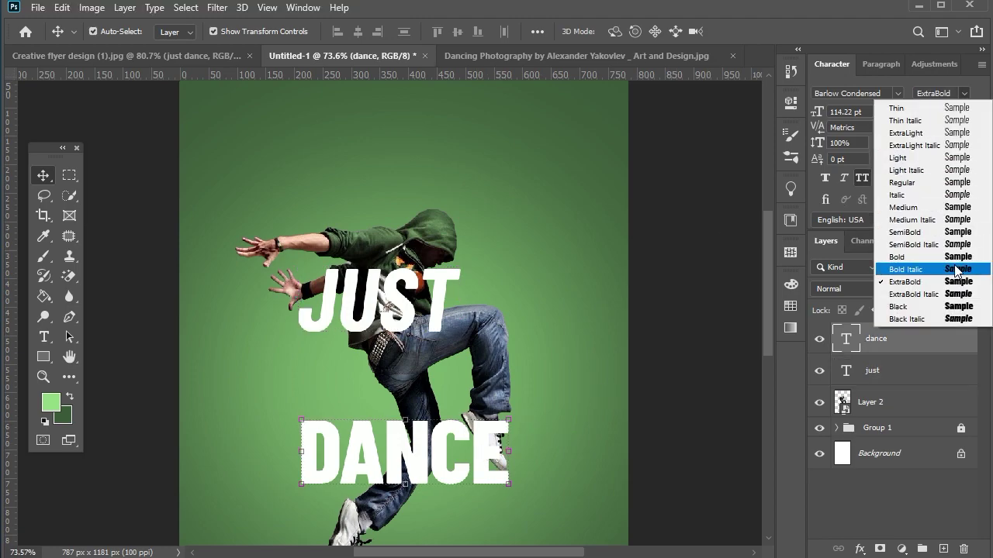
left_click(956, 244)
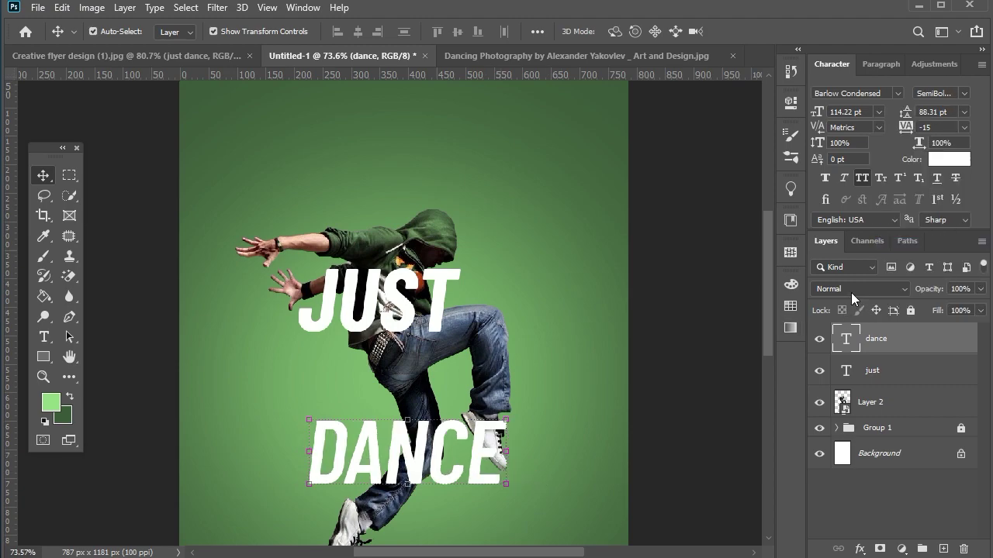
left_click(964, 94)
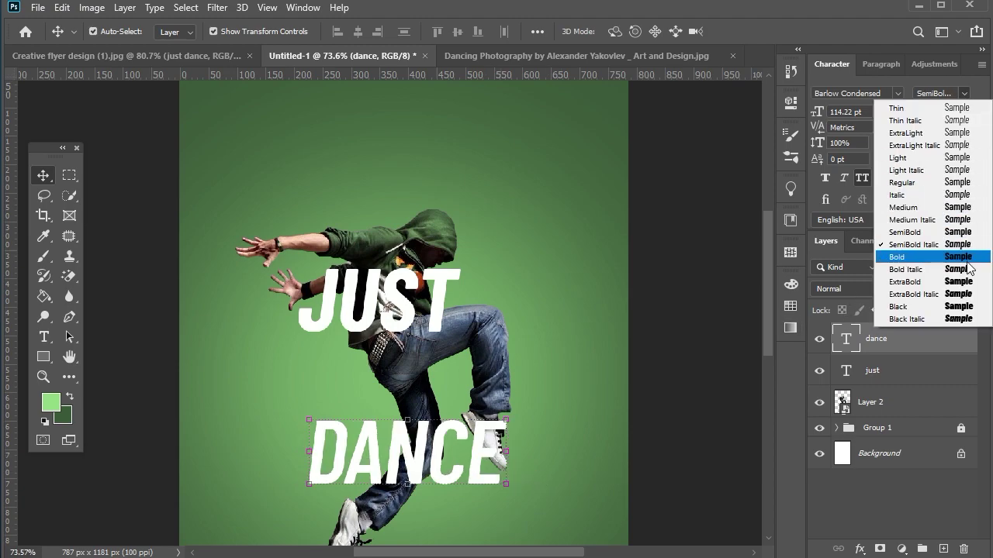
left_click(930, 257)
left_click_drag(445, 383, 446, 380)
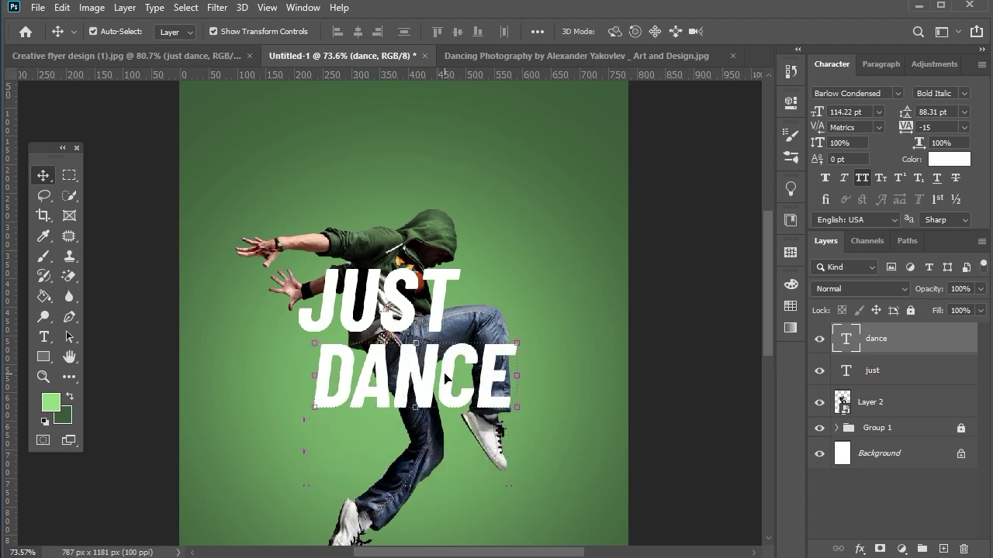
Reset DANCE's tracking to 0, scale it down slightly and shift it right.
left_click(964, 127)
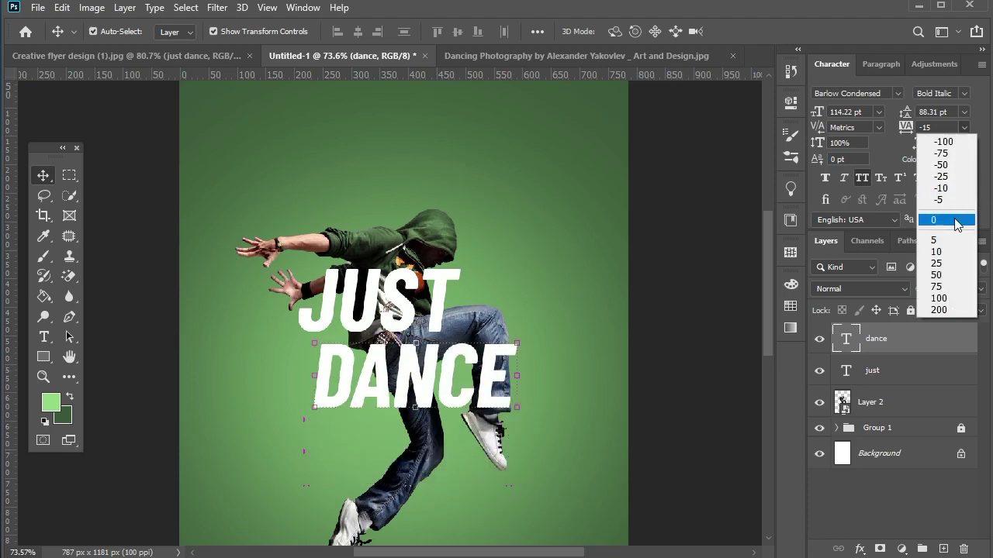
left_click(954, 222)
left_click_drag(523, 382, 504, 380)
key("Return")
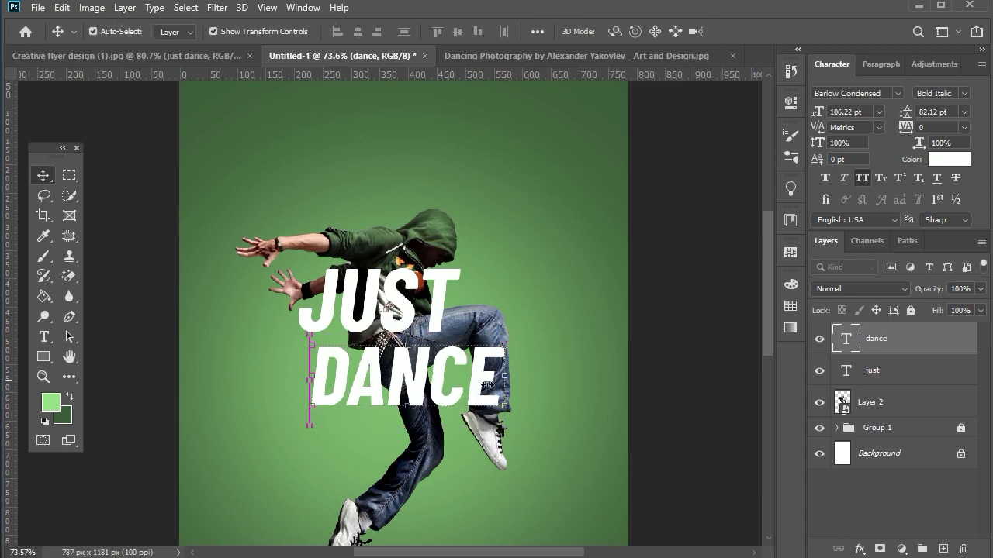
left_click_drag(445, 383, 466, 380)
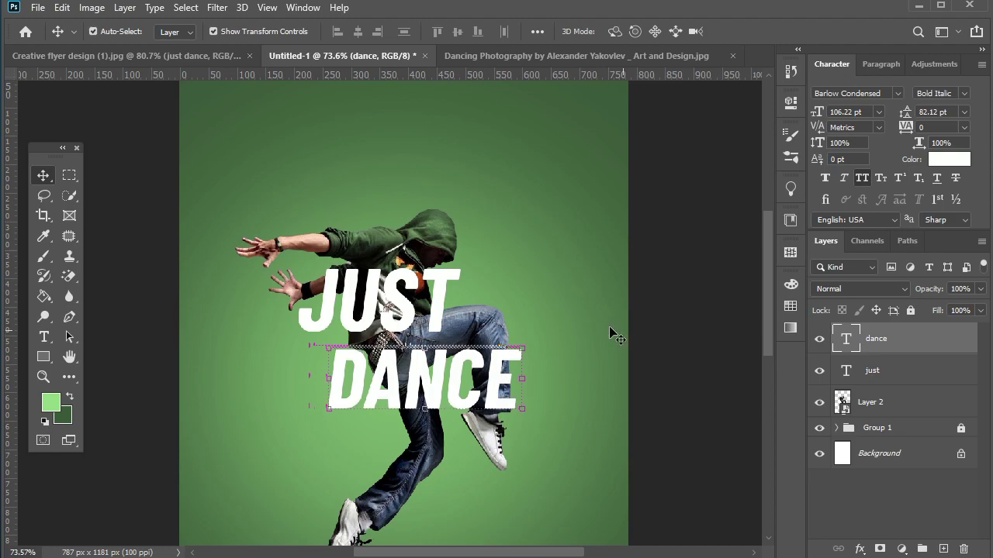
Tighten JUST's letter tracking to -10.
scroll(592, 299, "down", 1)
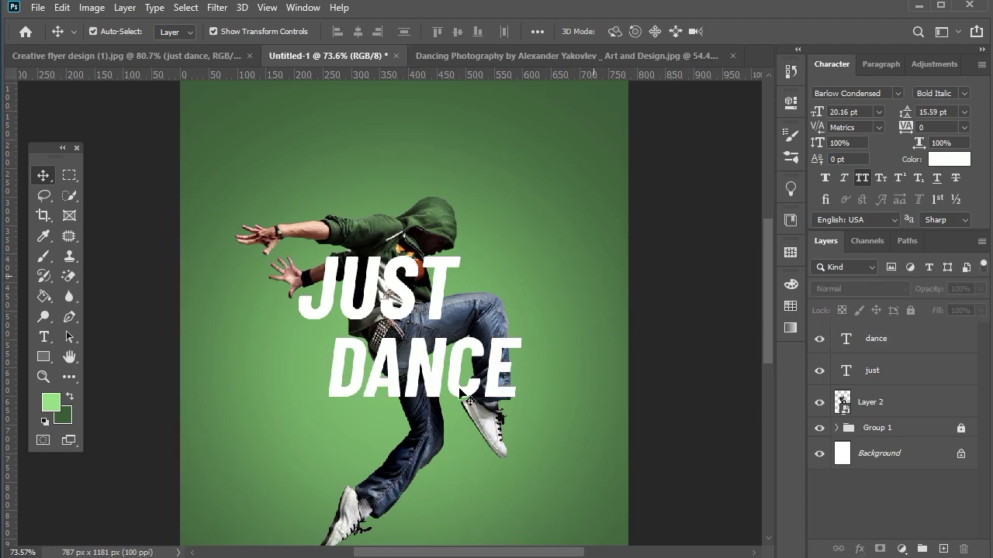
left_click(439, 373)
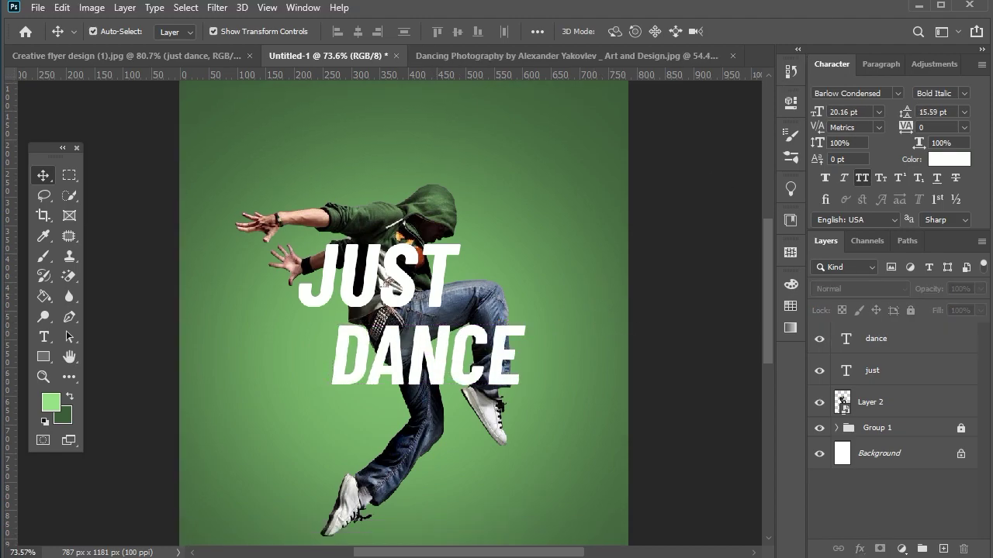
key("alt+bracketleft")
left_click(965, 129)
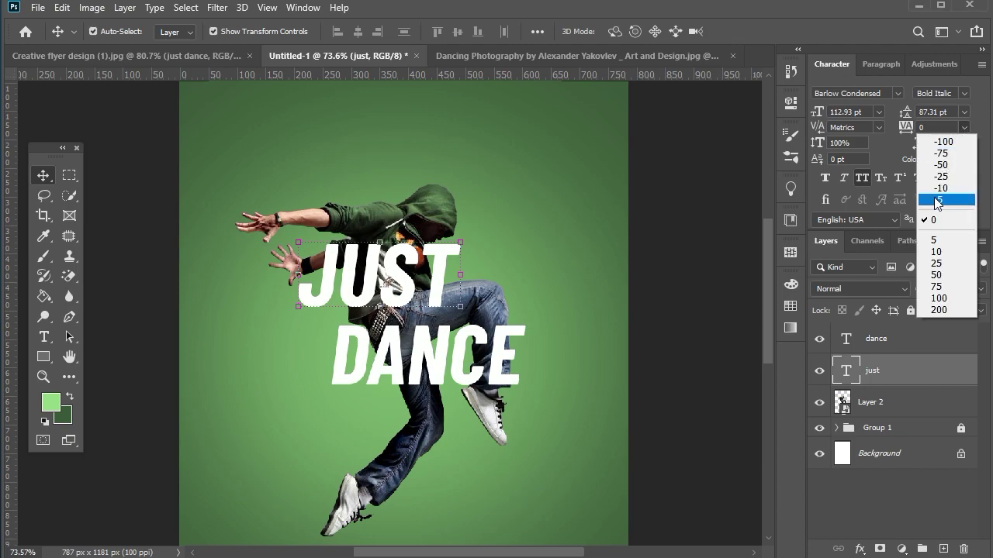
left_click(936, 193)
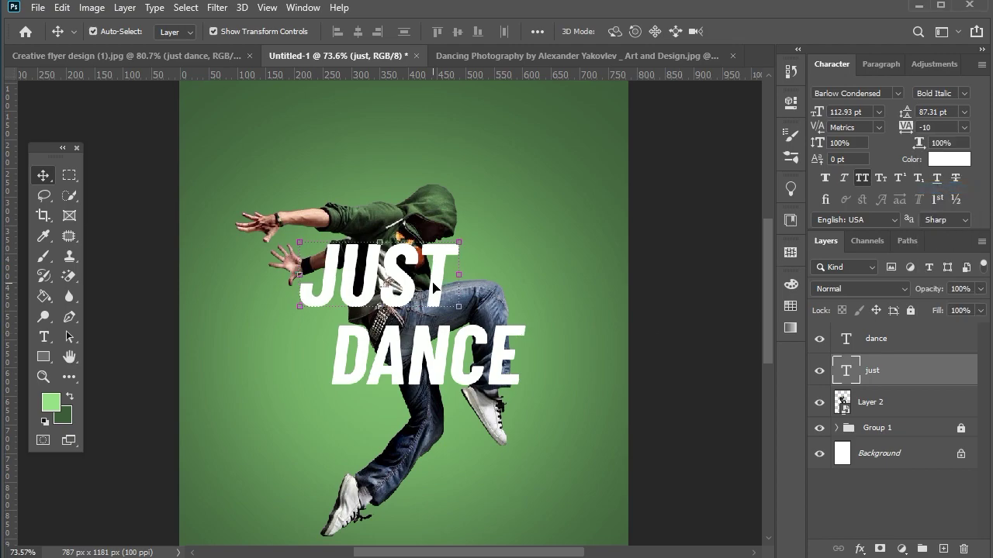
scroll(311, 240, "up", 4, "alt")
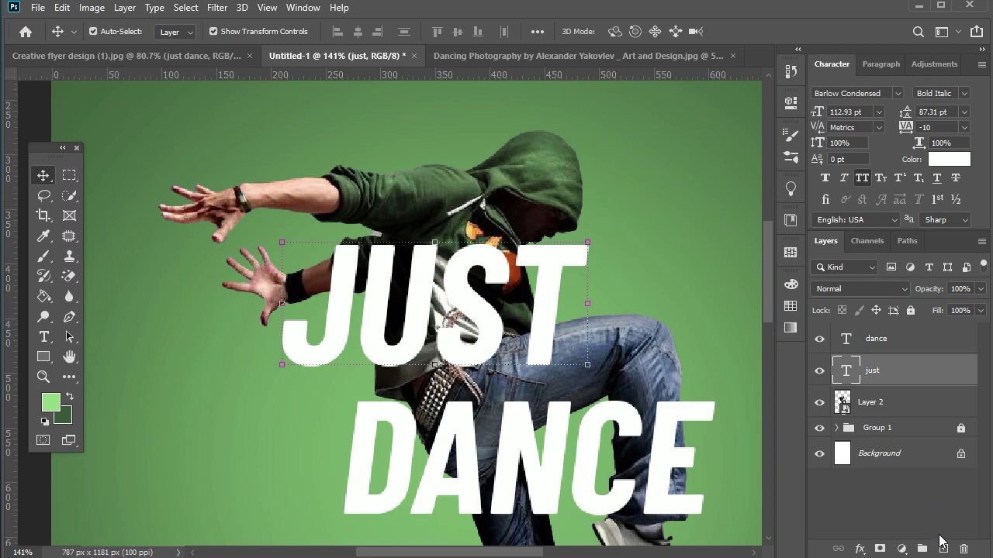
On a new layer clipped to JUST, paint soft near-black shading across the letter tops.
left_click(943, 548)
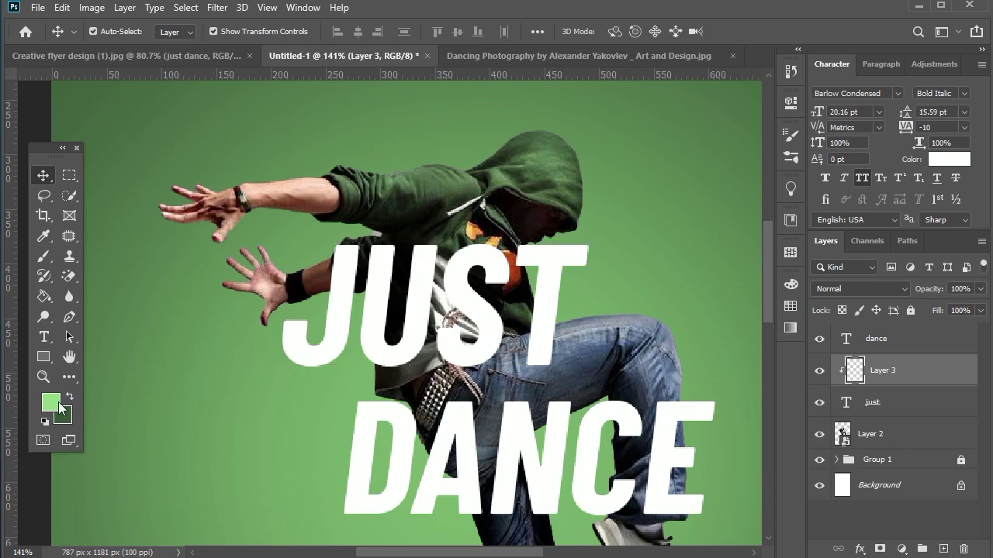
left_click(50, 403)
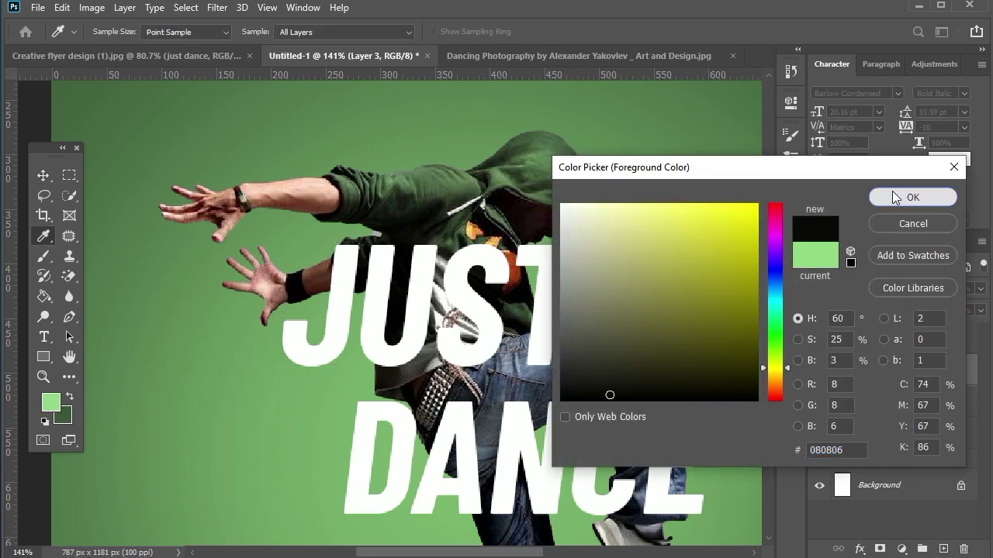
left_click(892, 191)
key("b")
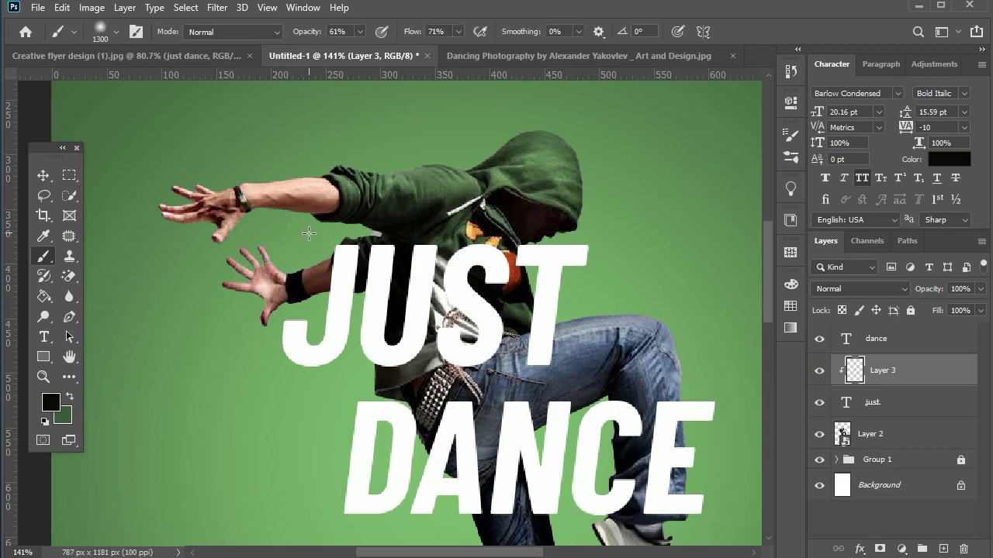
key("bracketleft")
key("bracketleft")
key("bracketleft")
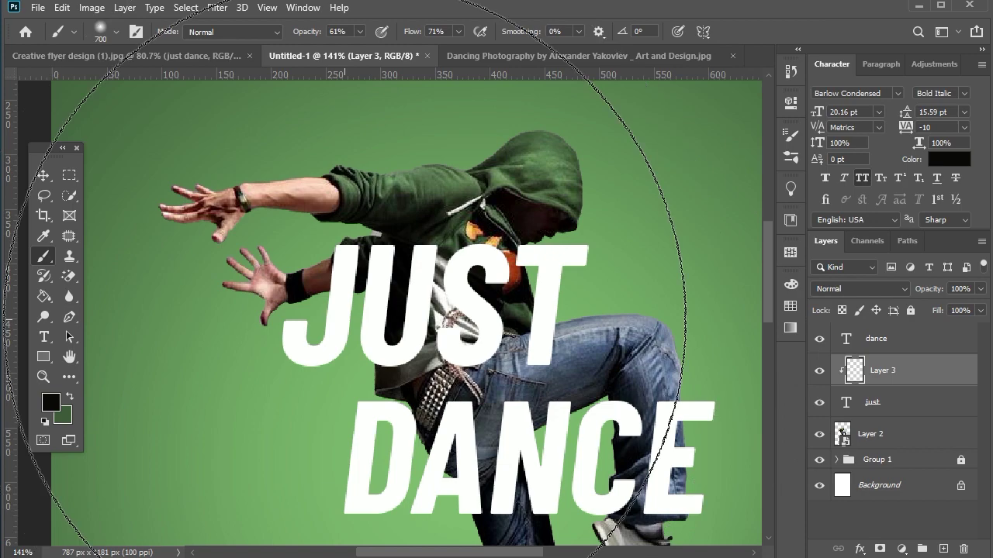
key("bracketleft")
key("bracketleft")
key("bracketleft")
left_click_drag(298, 240, 423, 221)
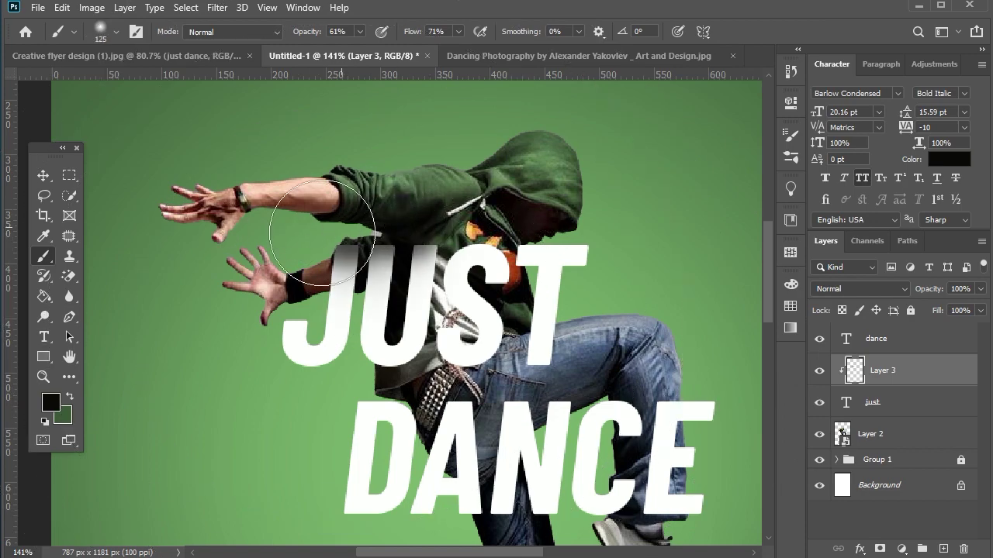
key("bracketright")
key("bracketright")
key("bracketright")
key("bracketleft")
key("bracketleft")
key("bracketleft")
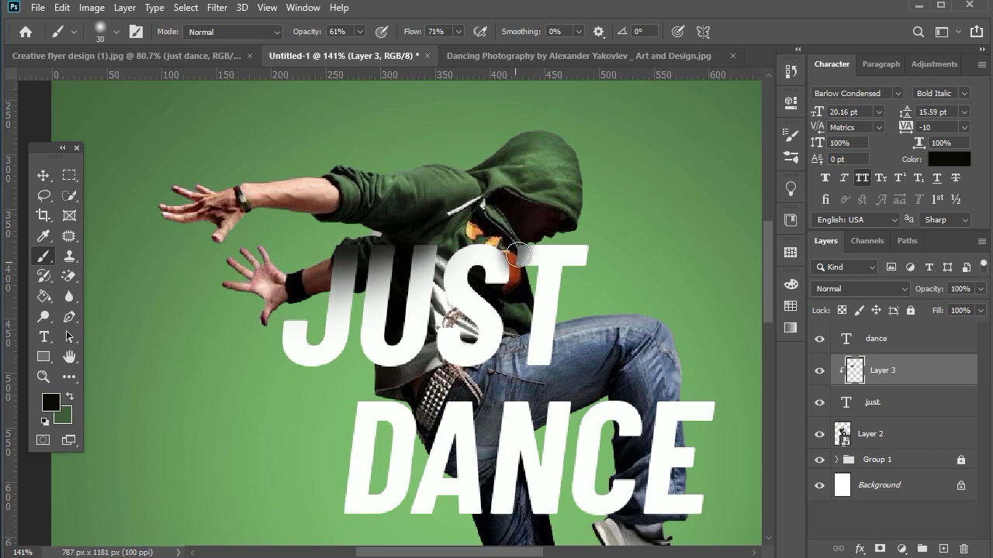
scroll(522, 248, "up", 3)
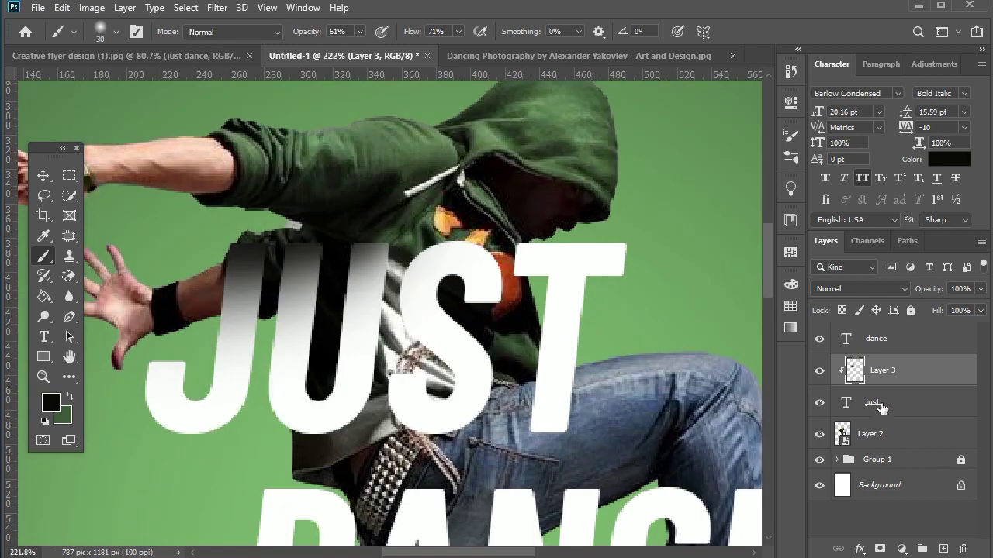
Load the dancer's outline as a selection, invert it on the shading layer, then deselect.
left_click(844, 433, "ctrl")
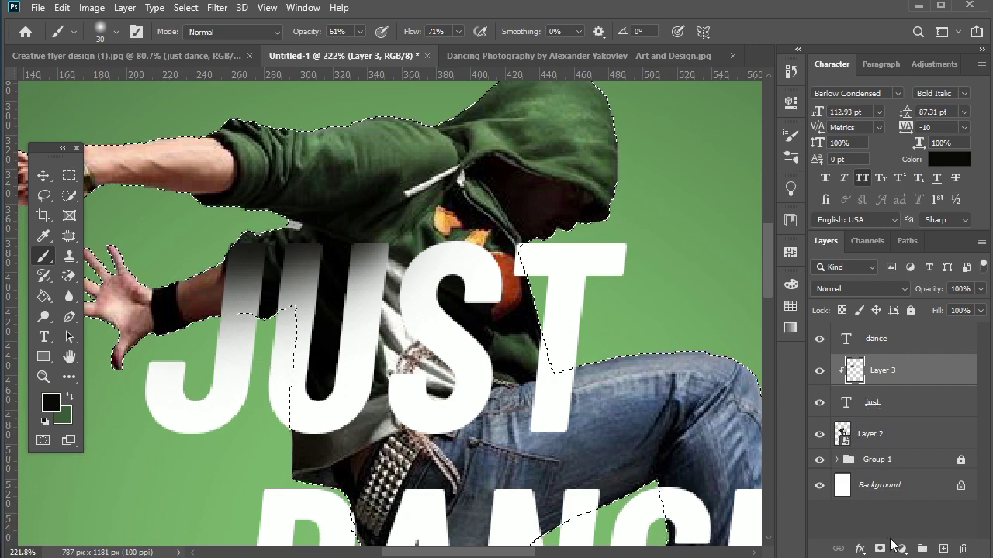
left_click(876, 407)
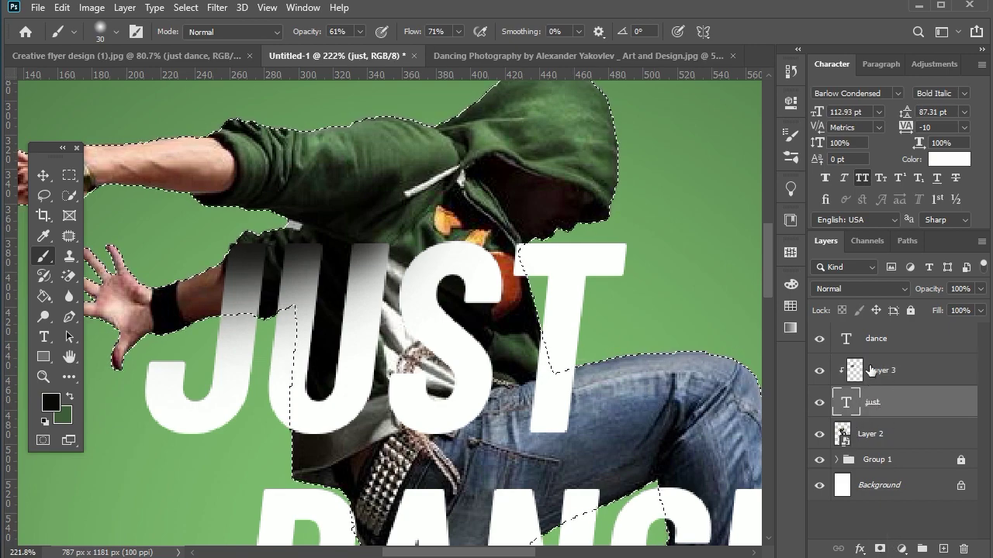
key("alt+bracketright")
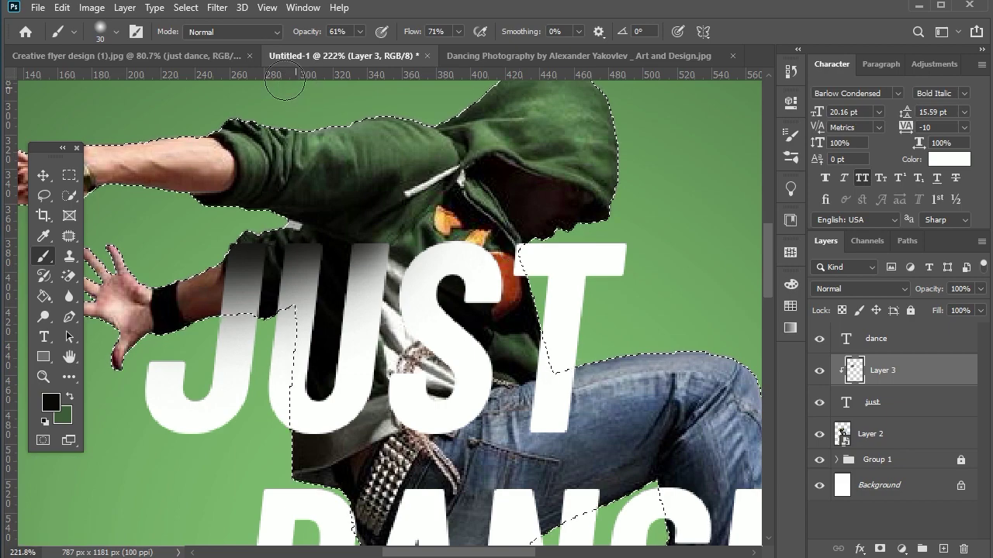
left_click(186, 8)
left_click(197, 68)
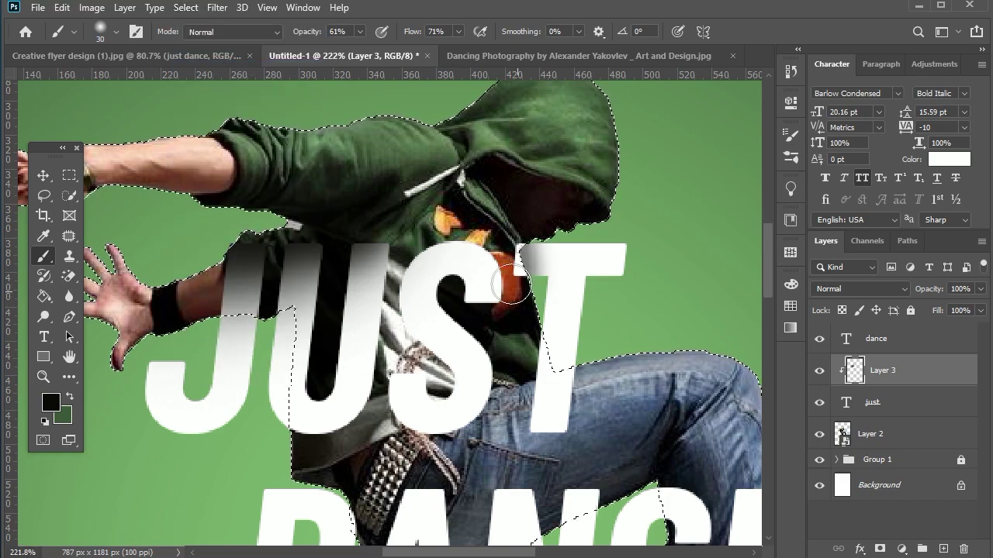
key("ctrl+d")
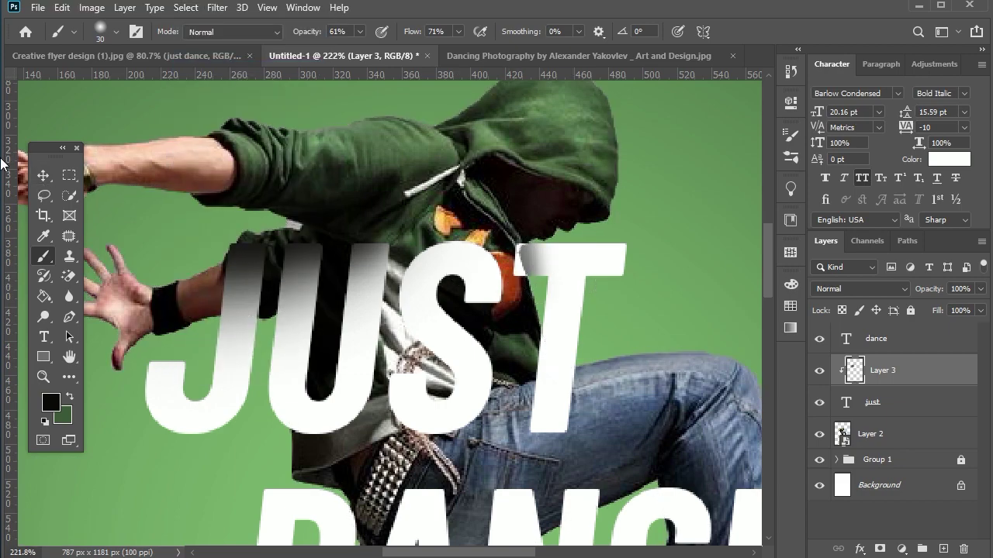
Add a layer mask to JUST, reload the dancer selection and ready a small brush.
left_click(43, 176)
left_click(884, 402)
left_click(879, 548)
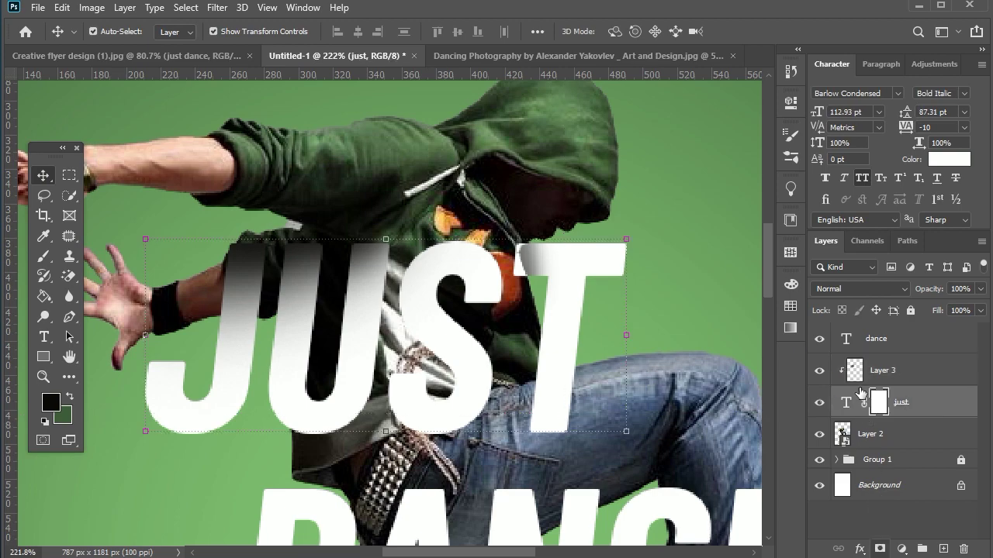
left_click(842, 433, "ctrl")
key("b")
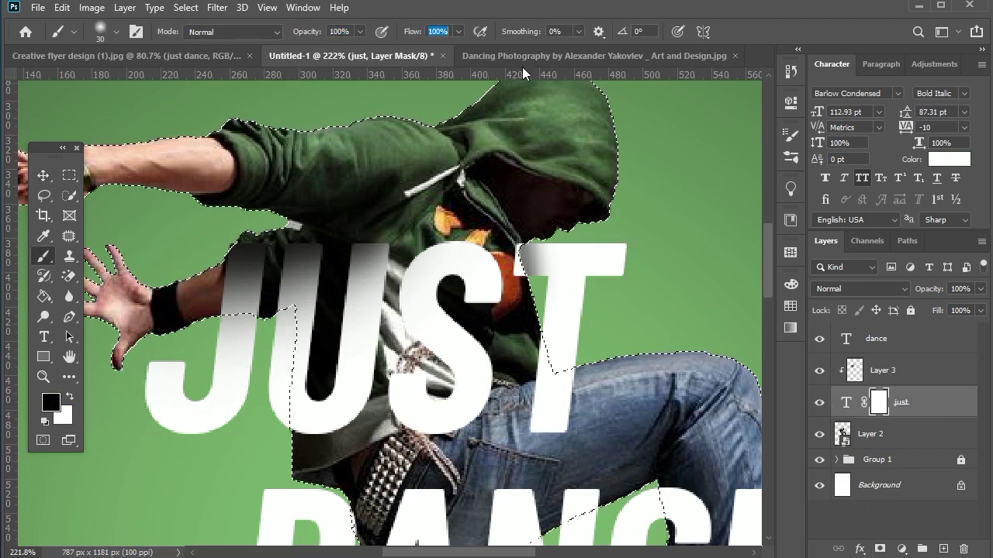
key("bracketleft")
key("bracketleft")
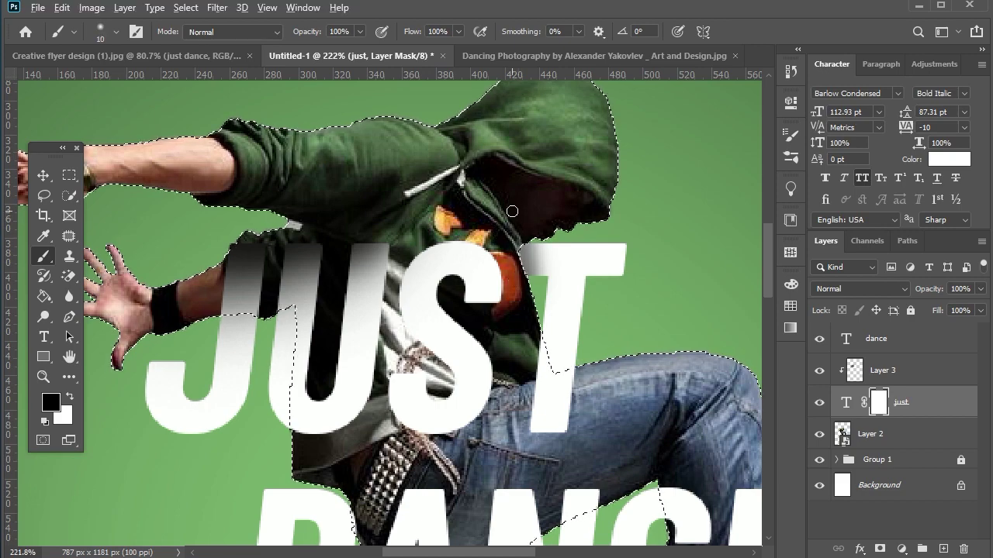
scroll(519, 245, "down", 3)
scroll(519, 245, "down", 2)
key("ctrl+d")
scroll(584, 258, "up", 5)
On Layer 3, paint soft black shadows over the dancer's face, jaw and hood edge.
scroll(583, 258, "up", 2)
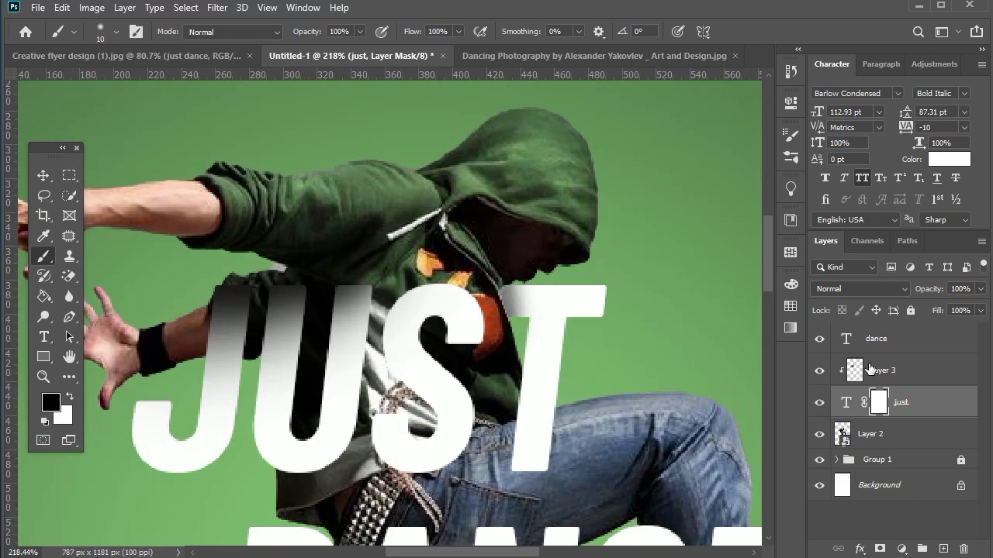
key("alt+bracketright")
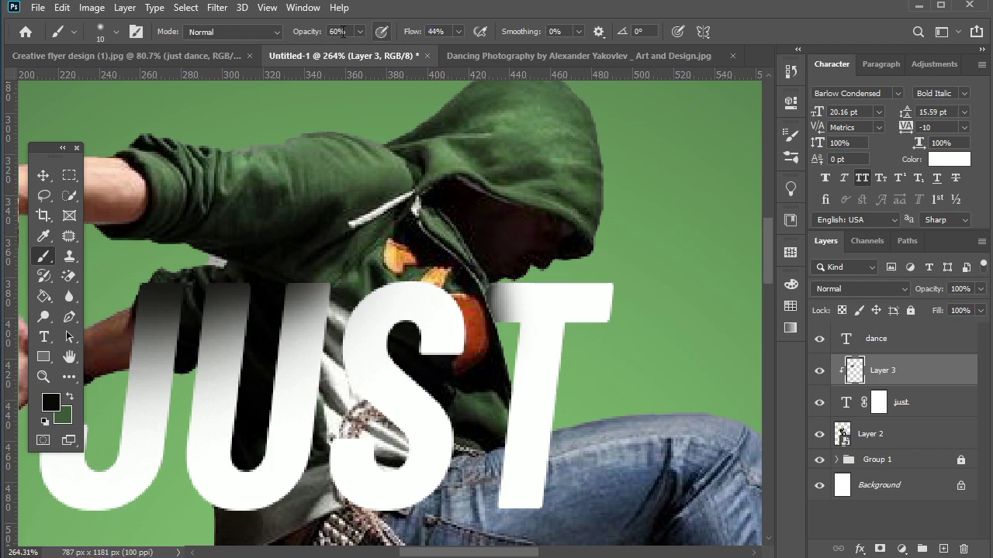
mouse_move(515, 264)
left_mouse_down()
mouse_move(569, 239)
mouse_move(491, 266)
mouse_move(597, 250)
left_mouse_up()
mouse_move(505, 276)
left_mouse_down()
mouse_move(499, 266)
mouse_move(528, 264)
mouse_move(515, 261)
mouse_move(492, 287)
left_mouse_up()
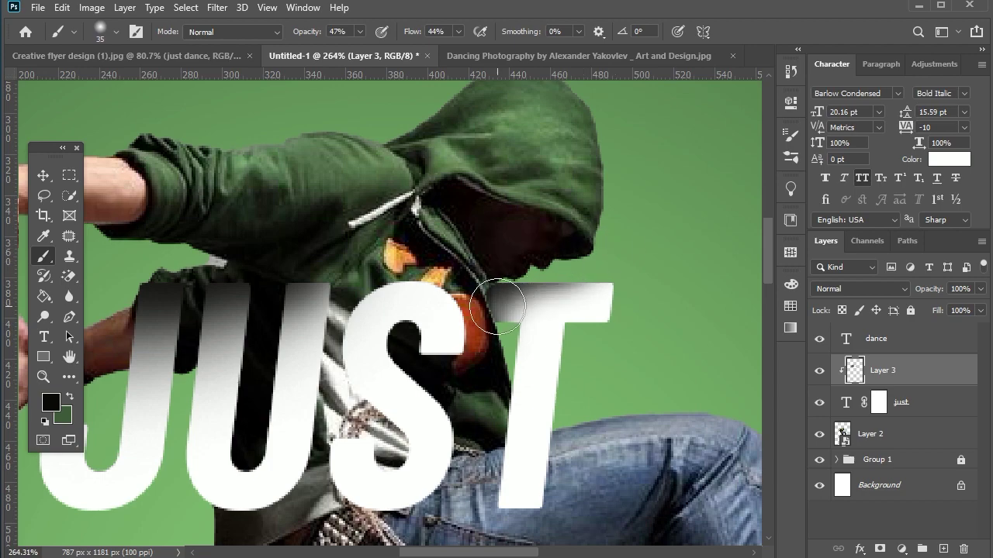
scroll(618, 176, "down", 5)
scroll(524, 204, "up", 5)
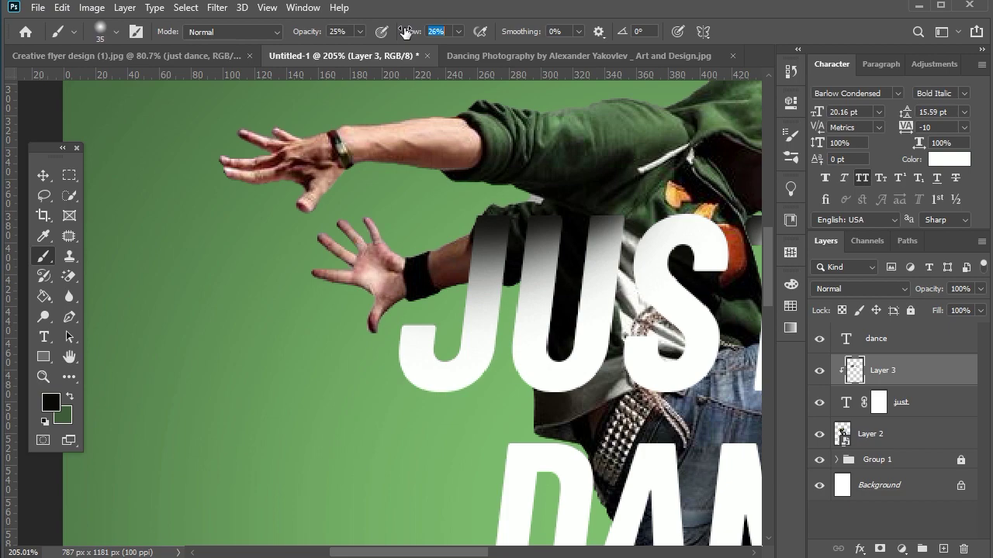
key("bracketright")
key("bracketright")
key("bracketright")
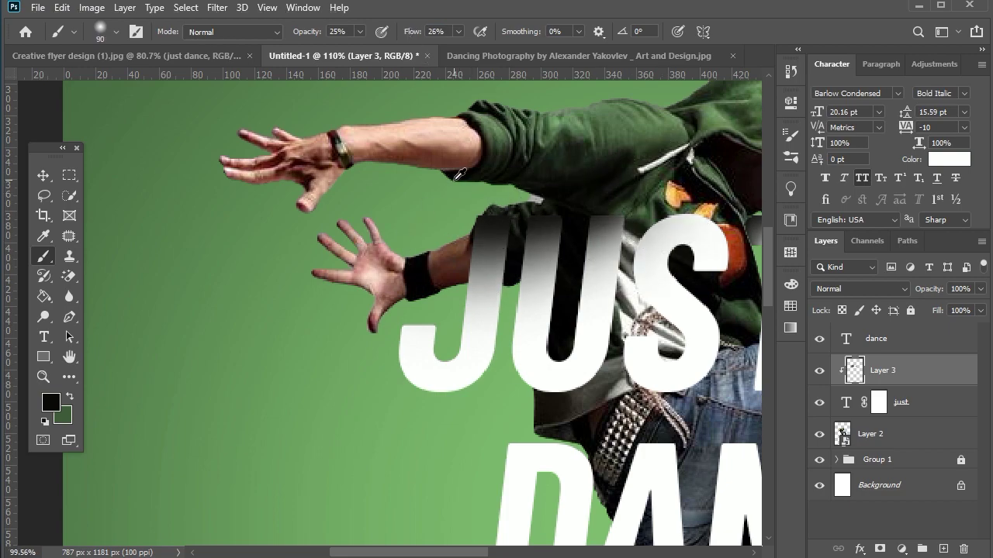
scroll(535, 196, "down", 5)
key("bracketright")
scroll(537, 196, "up", 5)
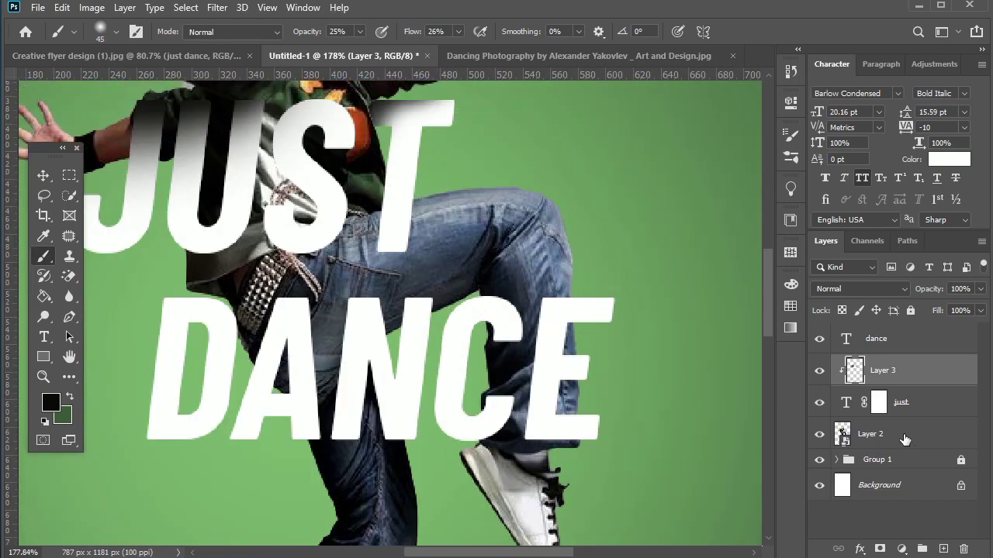
Add a new layer above Layer 2 and clip it to the dancer photo.
left_click(904, 439)
left_click(943, 548)
right_click(900, 437)
left_click(767, 297)
With a slightly smaller brush, darken the jeans beside the stem of the T.
scroll(416, 216, "up", 3)
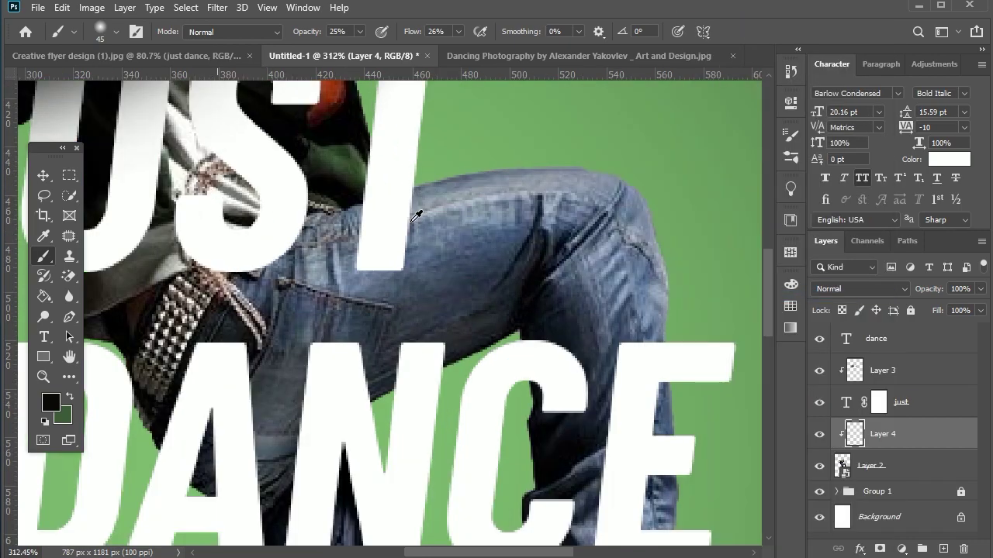
scroll(417, 216, "up", 1)
key("bracketleft")
mouse_move(402, 260)
left_mouse_down()
mouse_move(366, 284)
mouse_move(347, 263)
left_mouse_up()
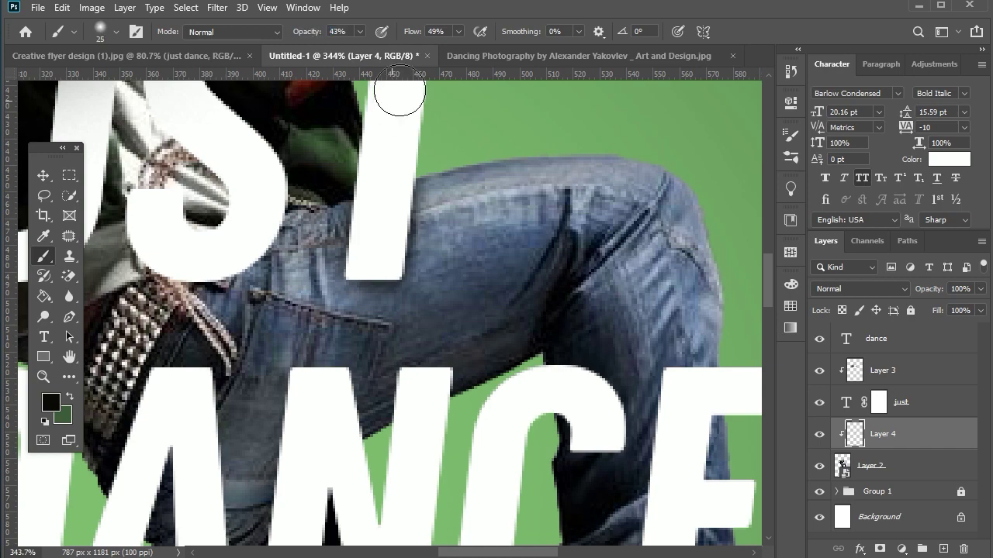
Nudge the DANCE text slightly up and left with the Move tool.
scroll(455, 147, "down", 5)
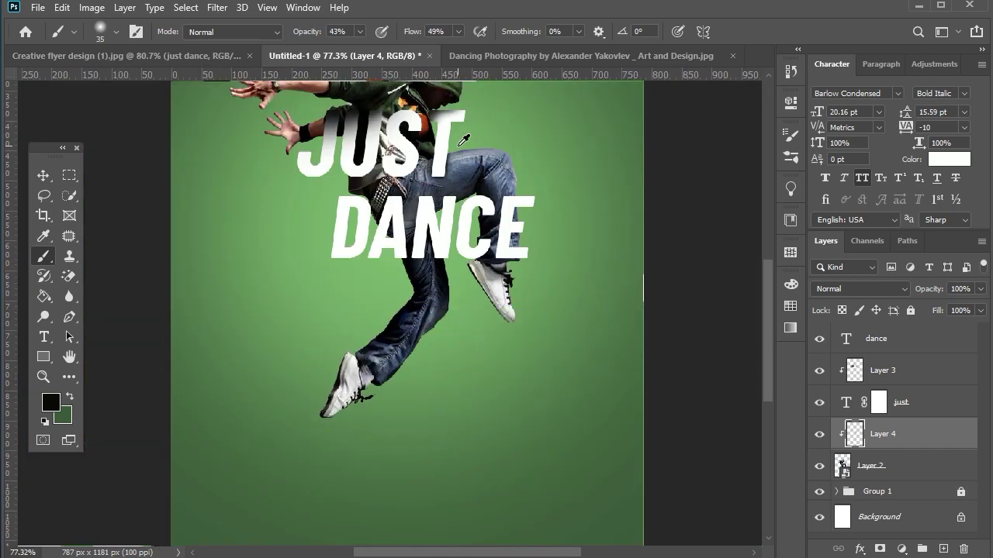
scroll(382, 312, "up", 2)
scroll(381, 311, "up", 2)
scroll(621, 265, "up", 1)
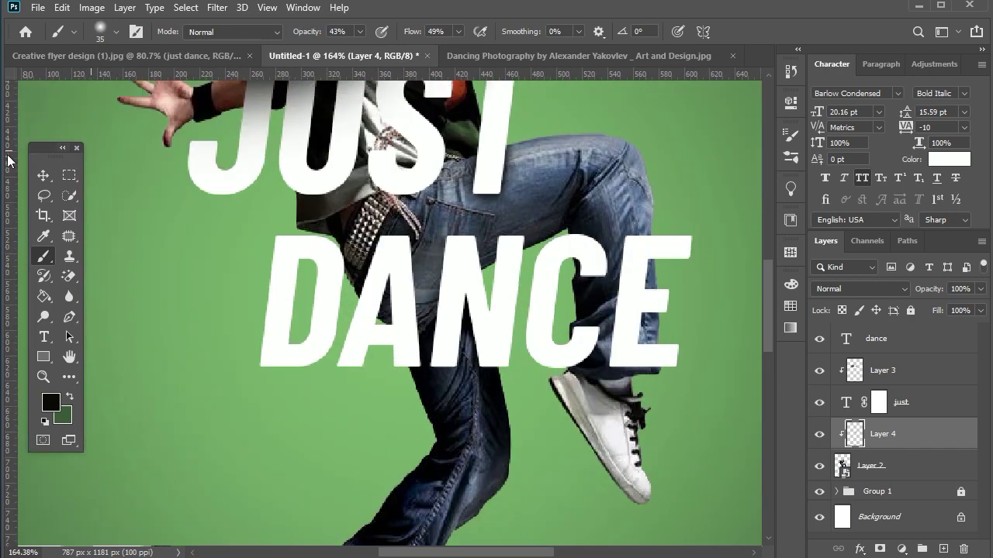
left_click(42, 176)
left_click_drag(532, 333, 524, 329)
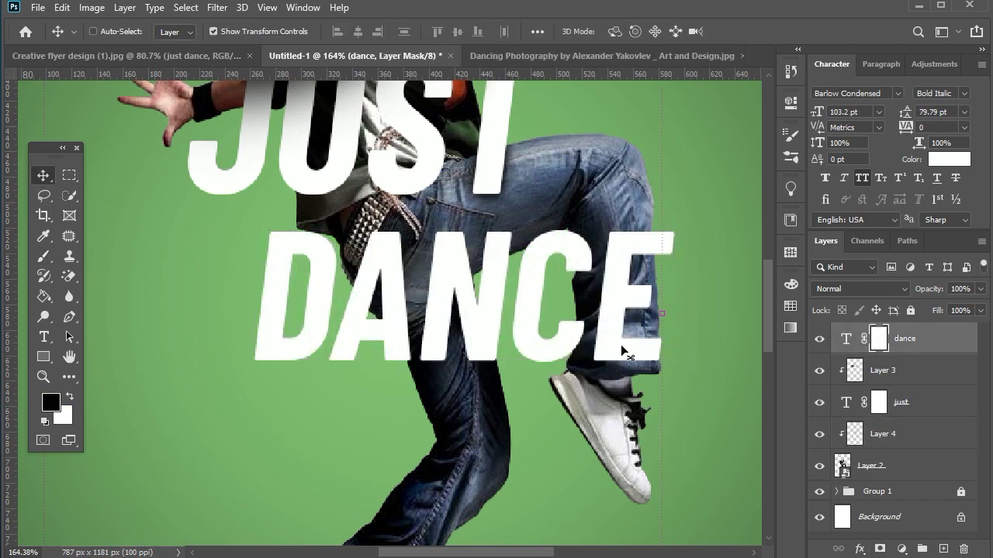
Load the dancer's outline as a selection and add Layer 5 clipped to DANCE.
left_click(841, 465, "ctrl")
scroll(612, 342, "up", 2)
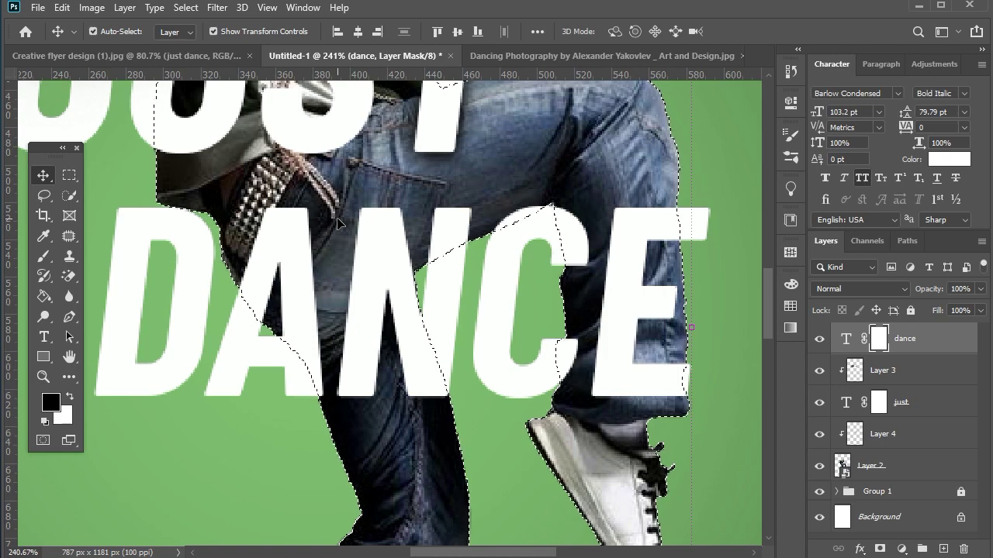
key("b")
scroll(722, 365, "up", 1)
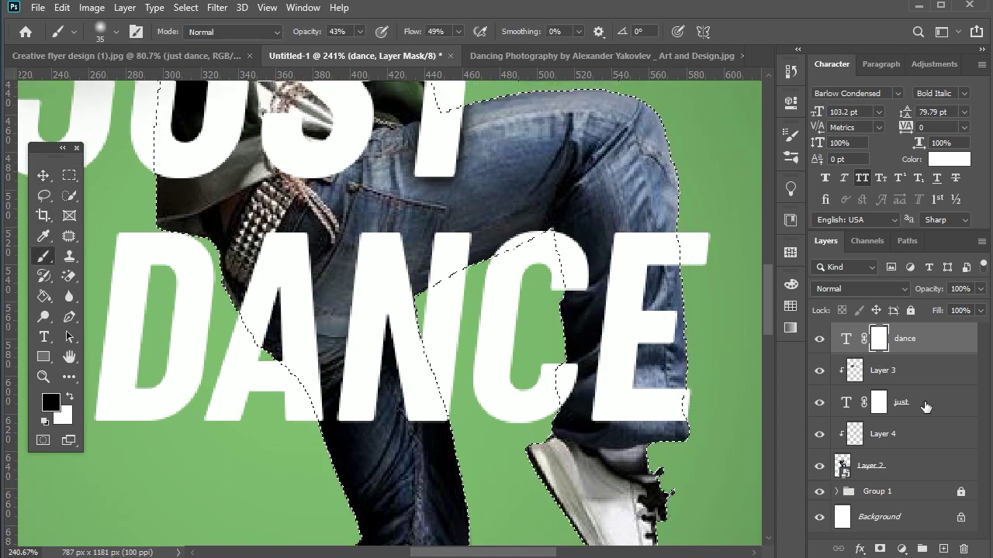
left_click(935, 548)
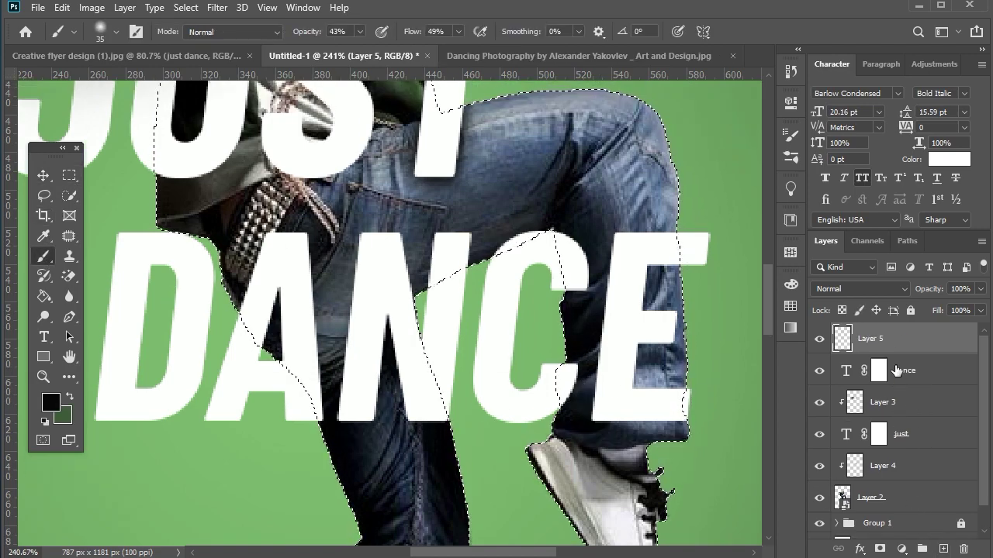
right_click(891, 336)
left_click(733, 297)
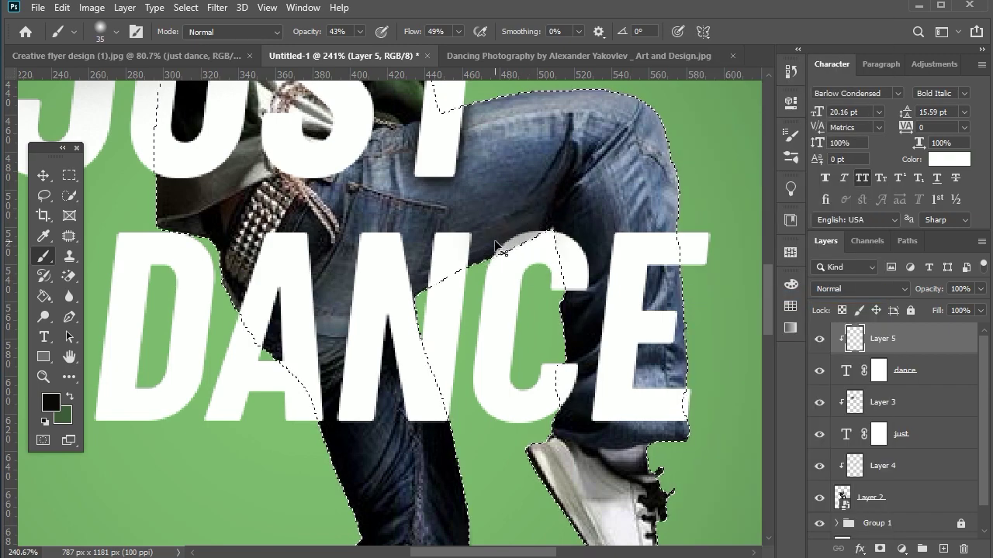
Paint black on the DANCE mask to hide the C, E and N behind the jeans.
left_click(870, 370)
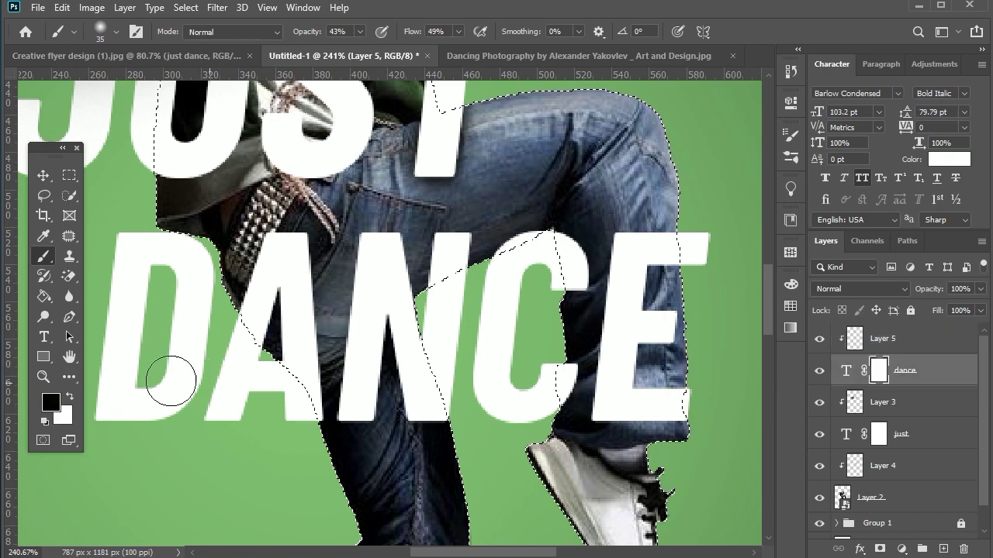
left_click_drag(294, 31, 465, 34)
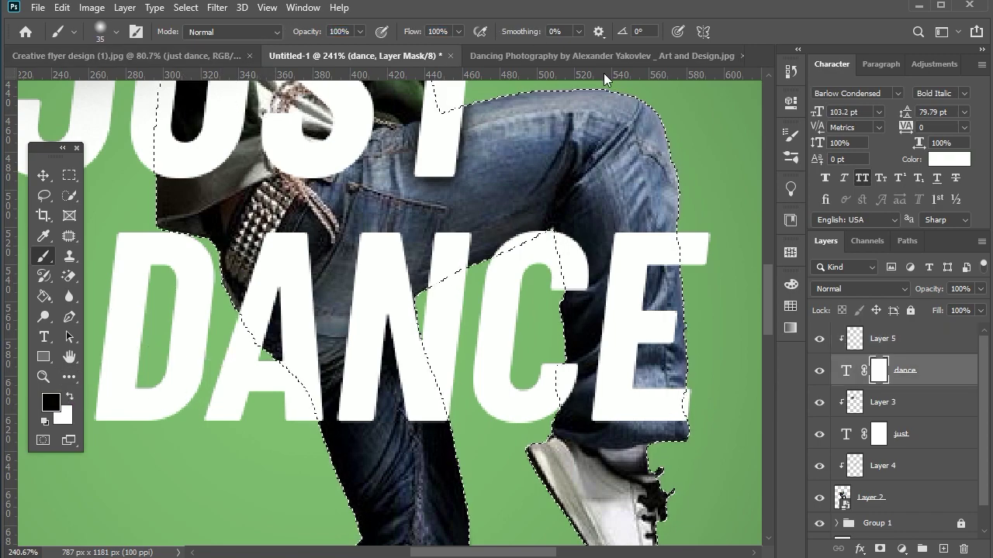
key("bracketleft")
key("bracketleft")
key("bracketleft")
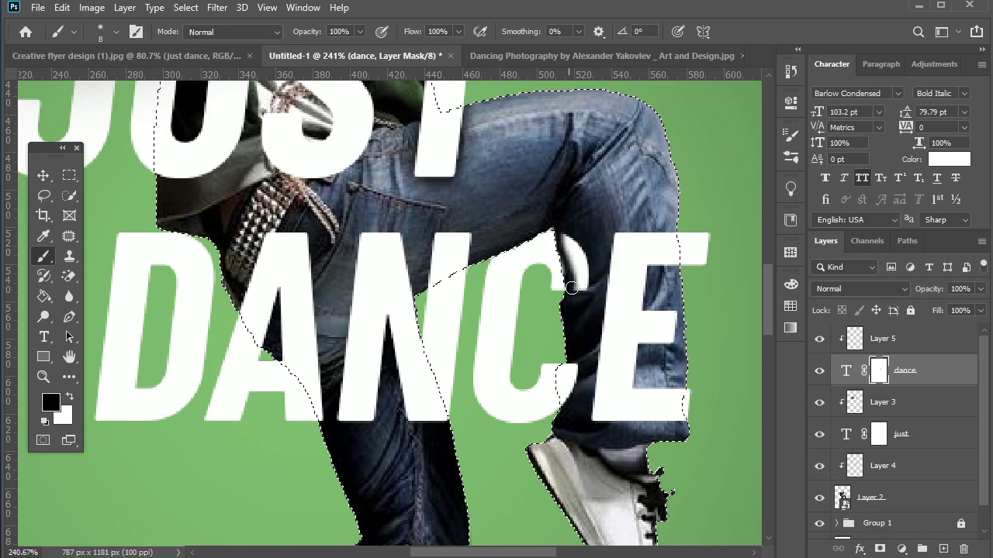
key("bracketright")
key("bracketright")
key("bracketright")
left_click_drag(566, 289, 573, 268)
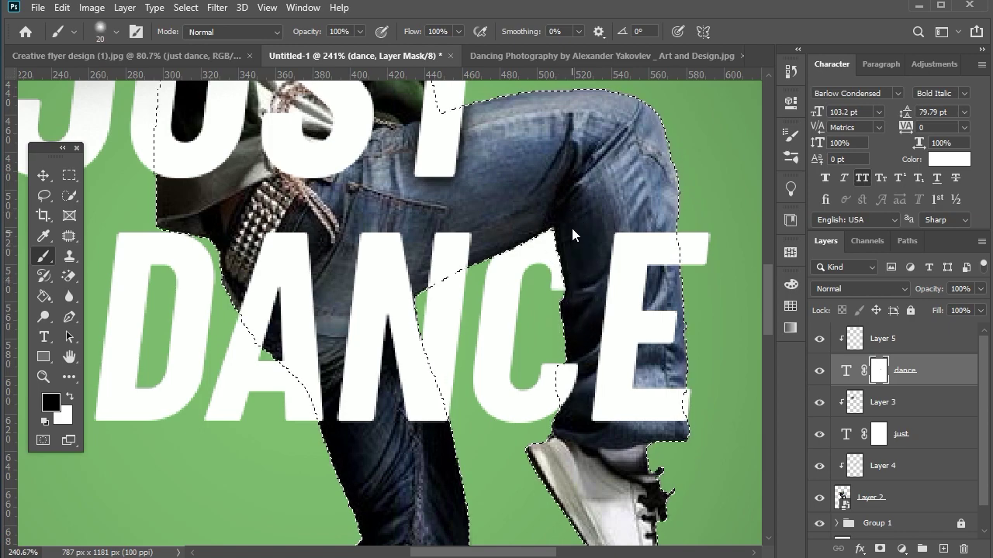
mouse_move(607, 233)
left_mouse_down()
mouse_move(672, 373)
mouse_move(616, 405)
mouse_move(598, 377)
mouse_move(652, 229)
mouse_move(671, 401)
left_mouse_up()
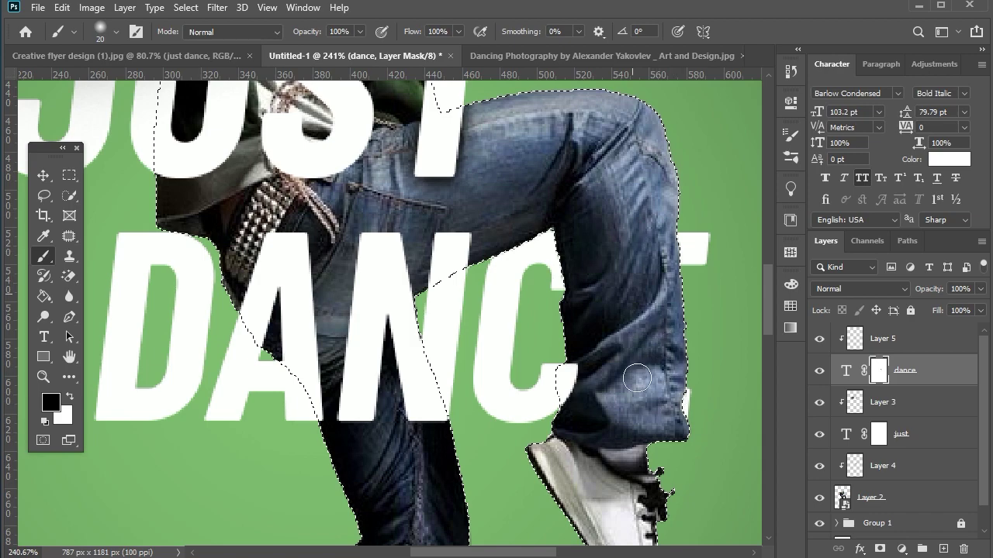
mouse_move(453, 282)
left_mouse_down()
mouse_move(437, 274)
mouse_move(442, 256)
mouse_move(485, 228)
left_mouse_up()
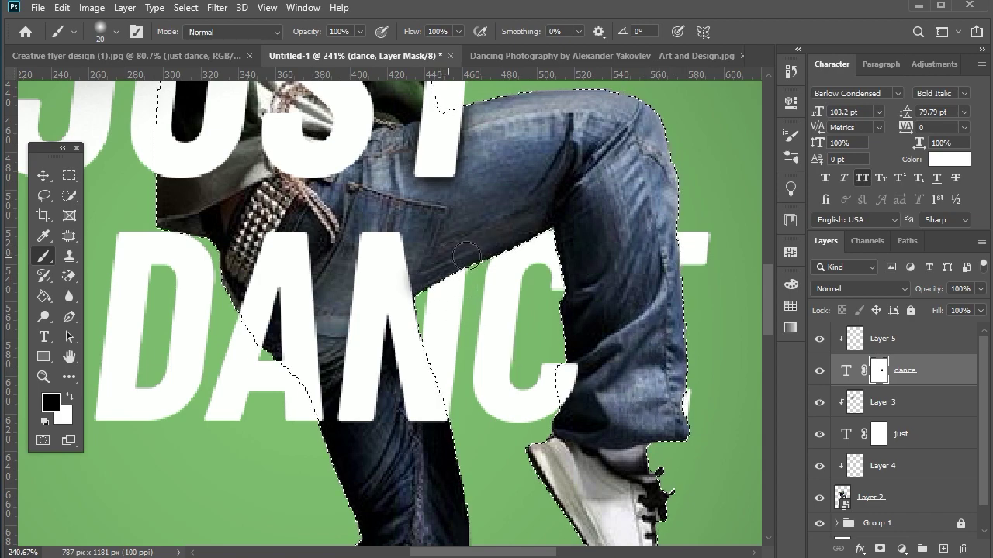
left_click(185, 7)
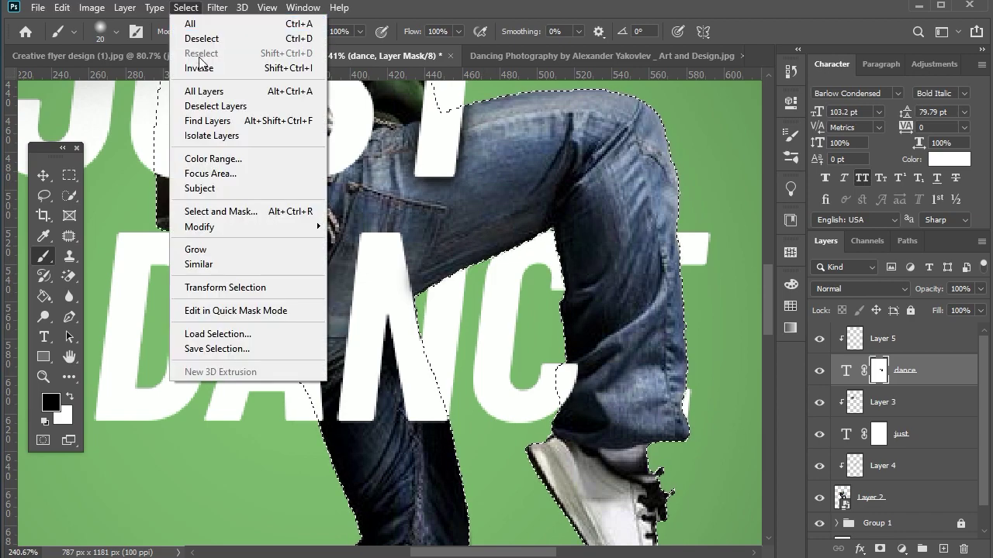
key("Escape")
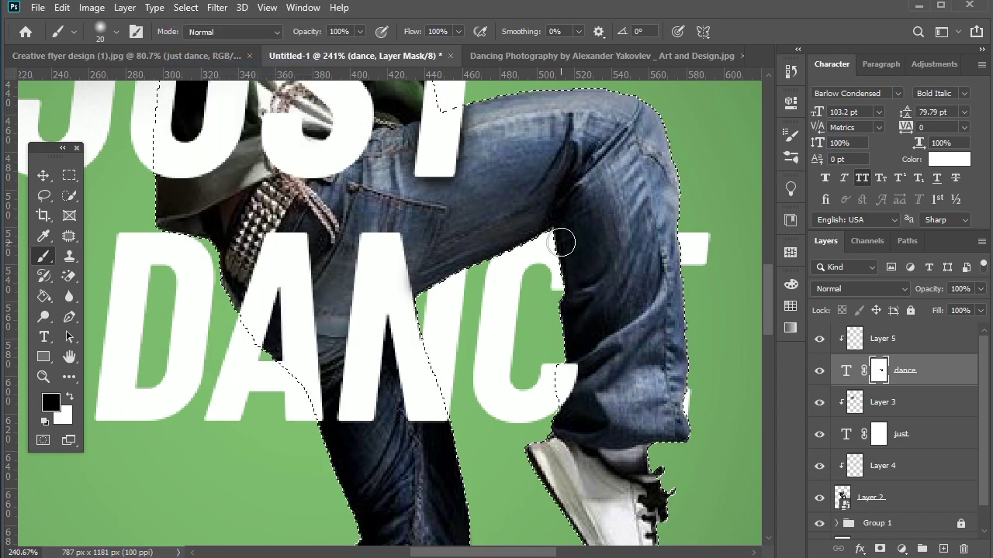
On Layer 5, with lower brush opacity and flow, shade the jeans' crease and edges.
left_click(882, 338)
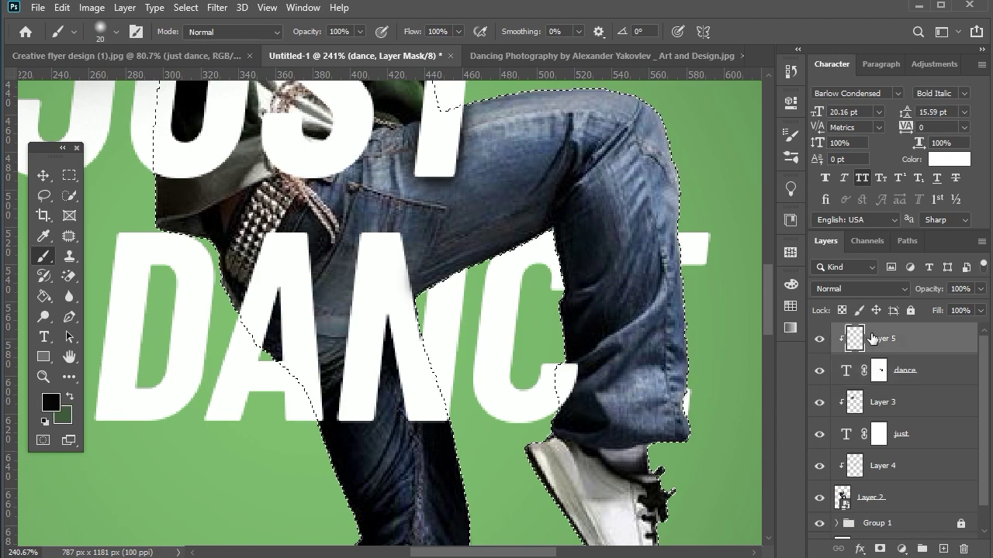
left_click_drag(310, 31, 269, 31)
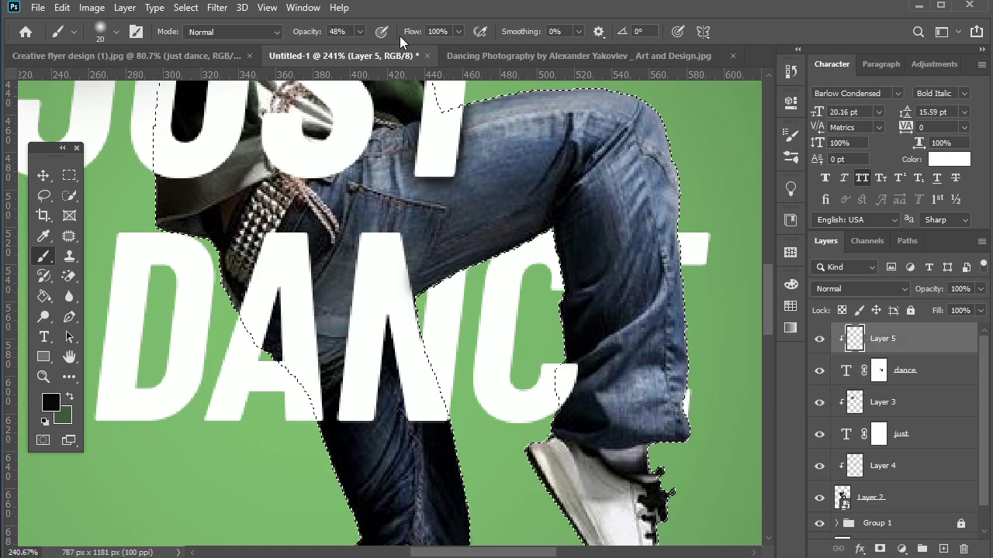
left_click_drag(377, 32, 376, 32)
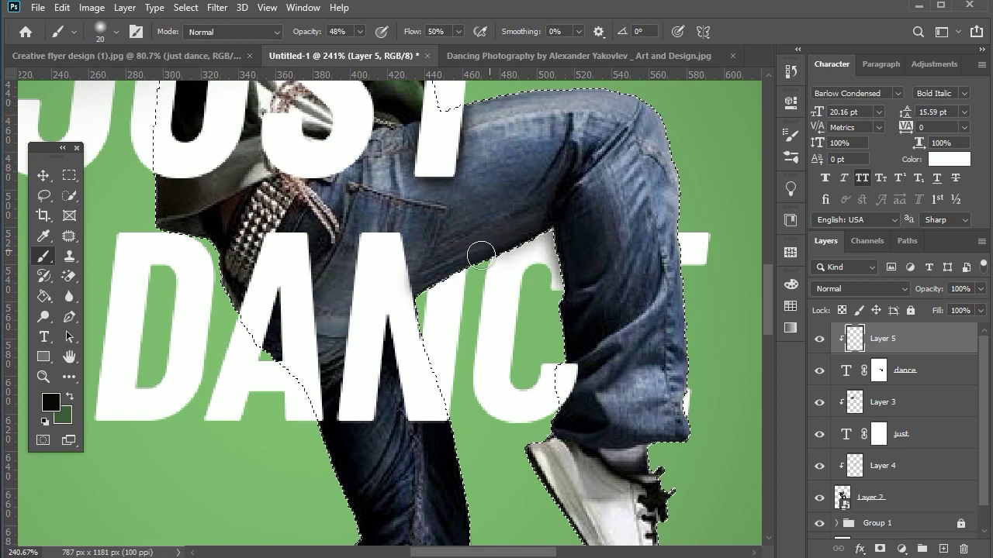
left_click_drag(572, 128, 556, 210)
key("bracketright")
key("bracketright")
key("bracketright")
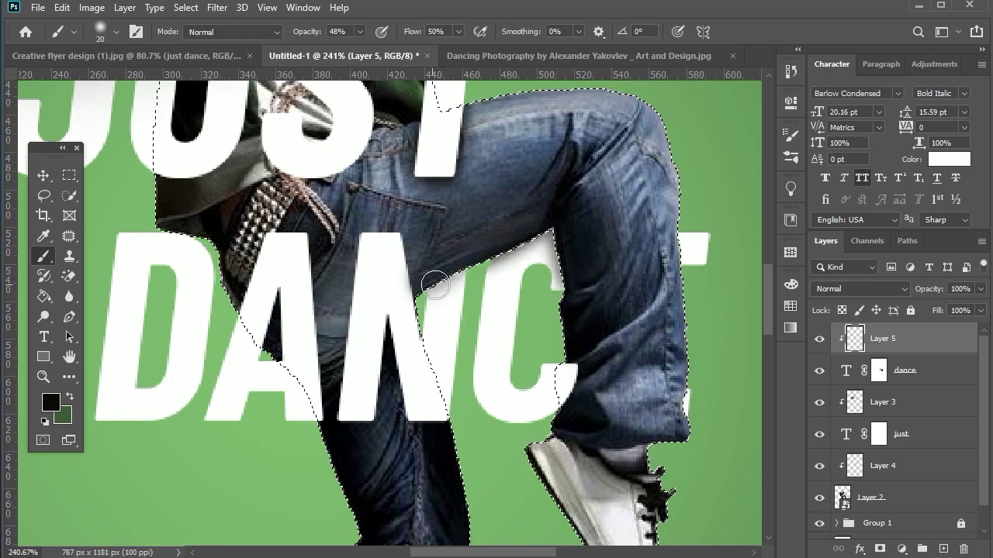
mouse_move(427, 283)
left_mouse_down()
mouse_move(442, 287)
mouse_move(533, 225)
left_mouse_up()
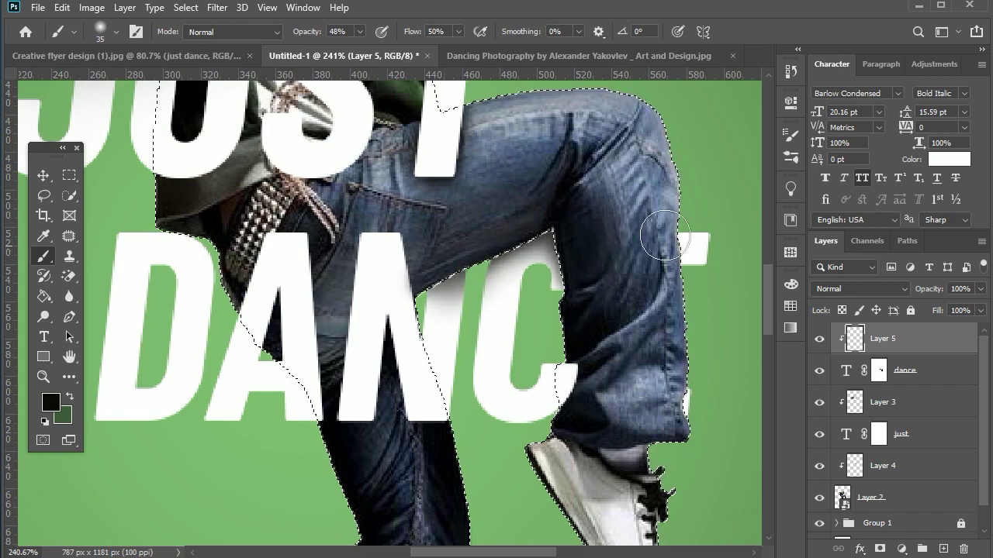
left_click_drag(668, 202, 664, 414)
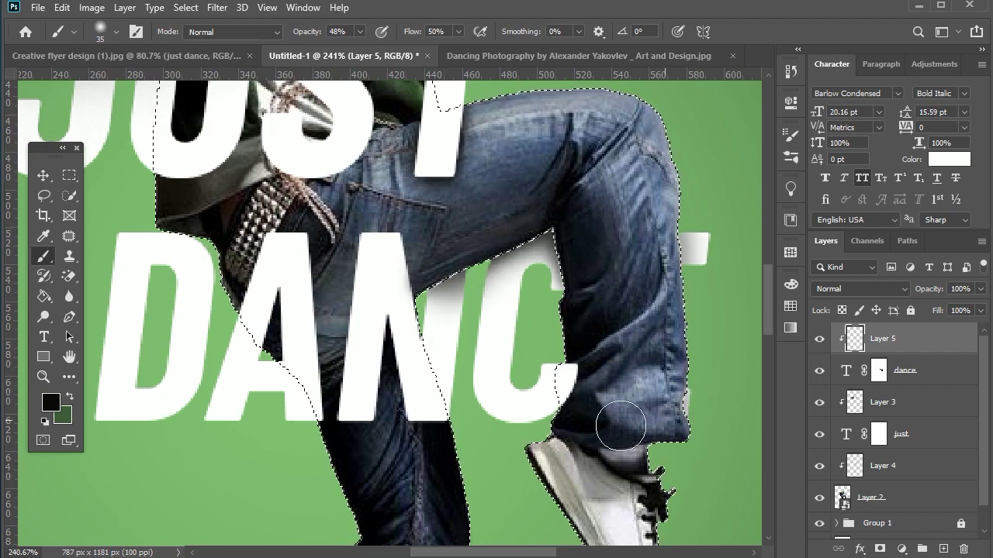
With a larger, slightly more opaque brush, paint soft shadow along the leg's edge on the letters.
scroll(442, 344, "up", 3)
left_click_drag(304, 36, 320, 36)
key("bracketleft")
key("bracketleft")
key("bracketleft")
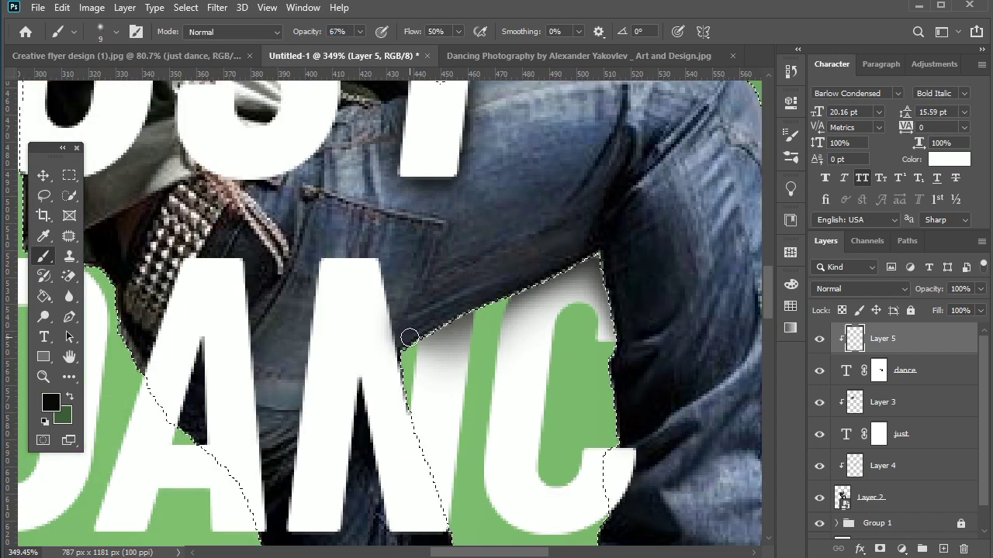
key("bracketright")
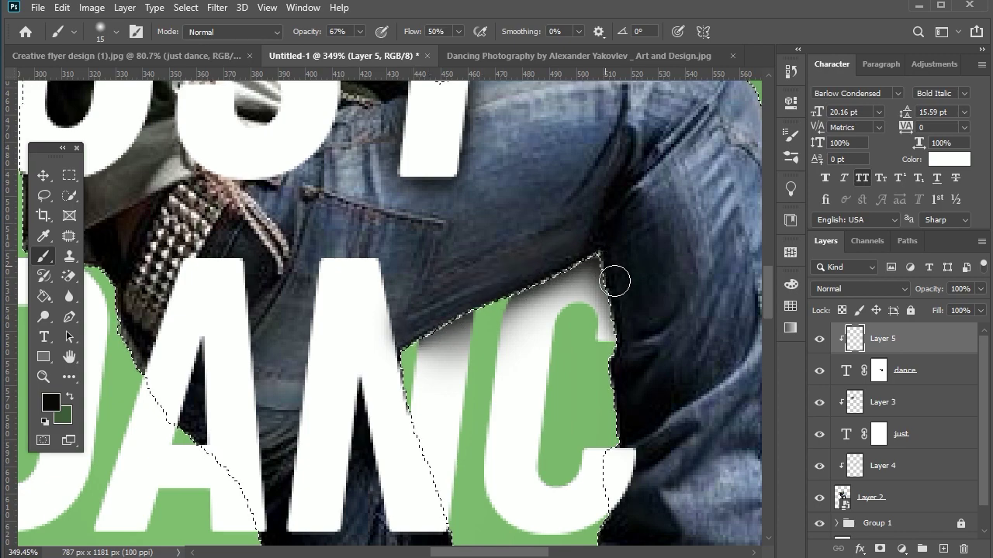
key("bracketright")
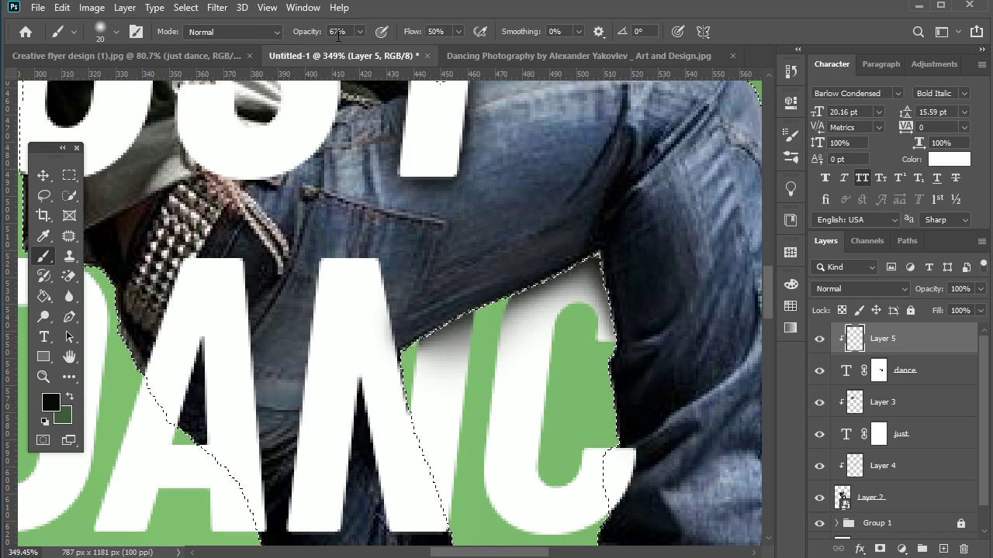
key("bracketright")
key("bracketright")
key("bracketright")
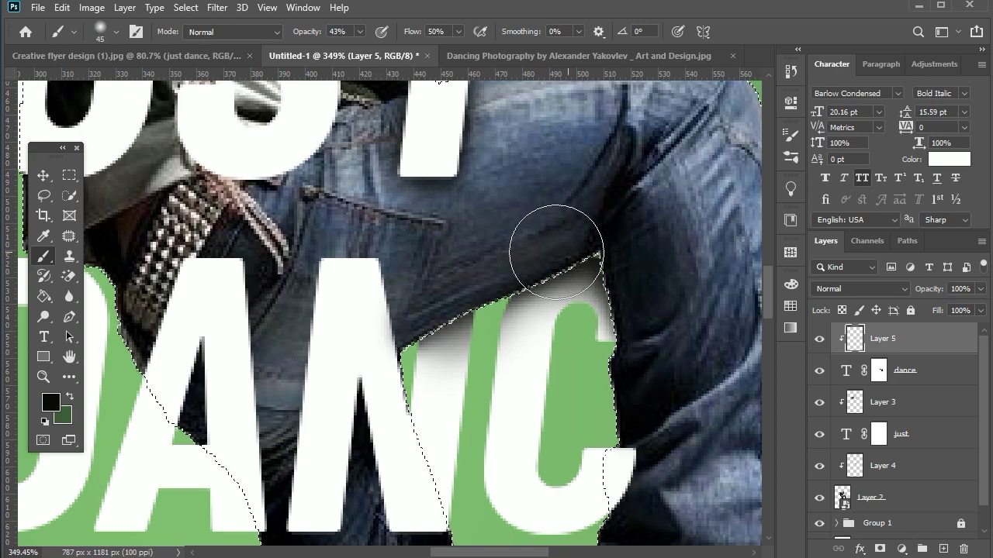
mouse_move(553, 255)
left_mouse_down()
mouse_move(411, 360)
mouse_move(598, 272)
left_mouse_up()
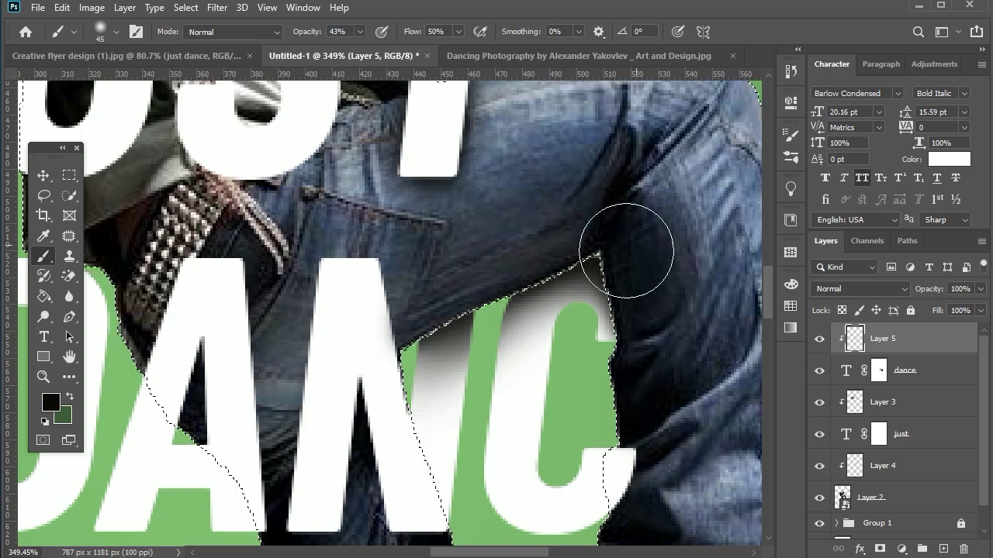
scroll(598, 272, "down", 3)
scroll(598, 273, "down", 3)
scroll(631, 255, "up", 5)
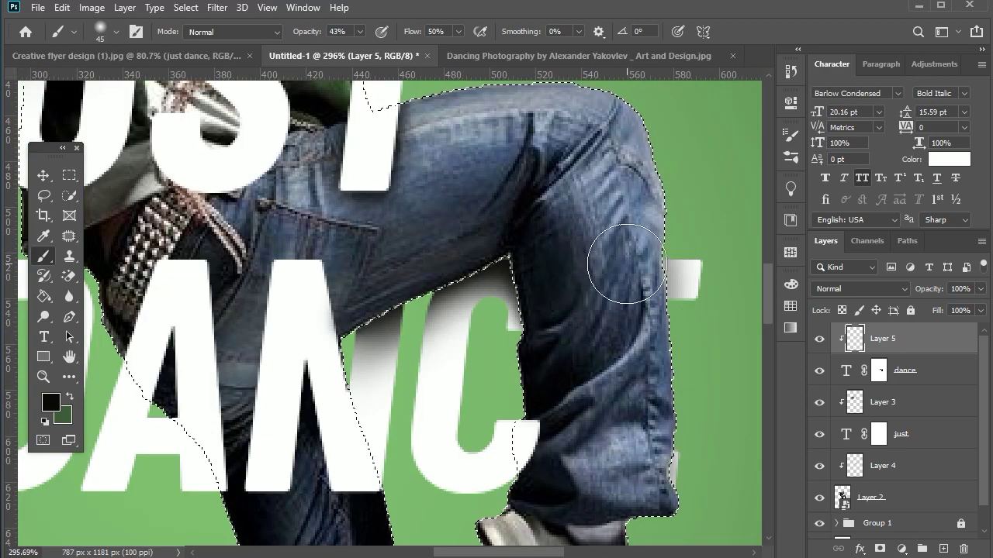
At 34% opacity, darken the shadow where the jeans meet the letter edges.
key("5")
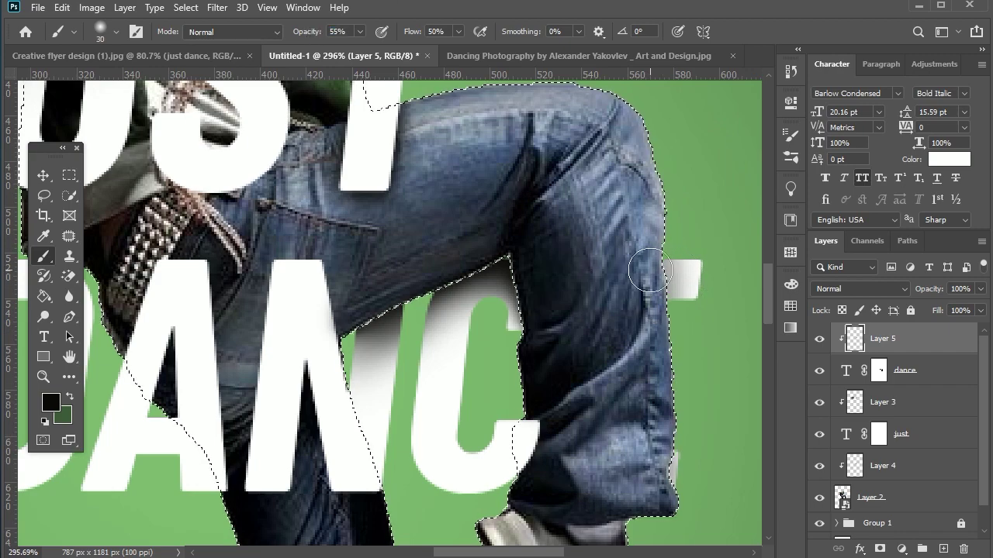
key("bracketleft")
key("bracketleft")
key("bracketleft")
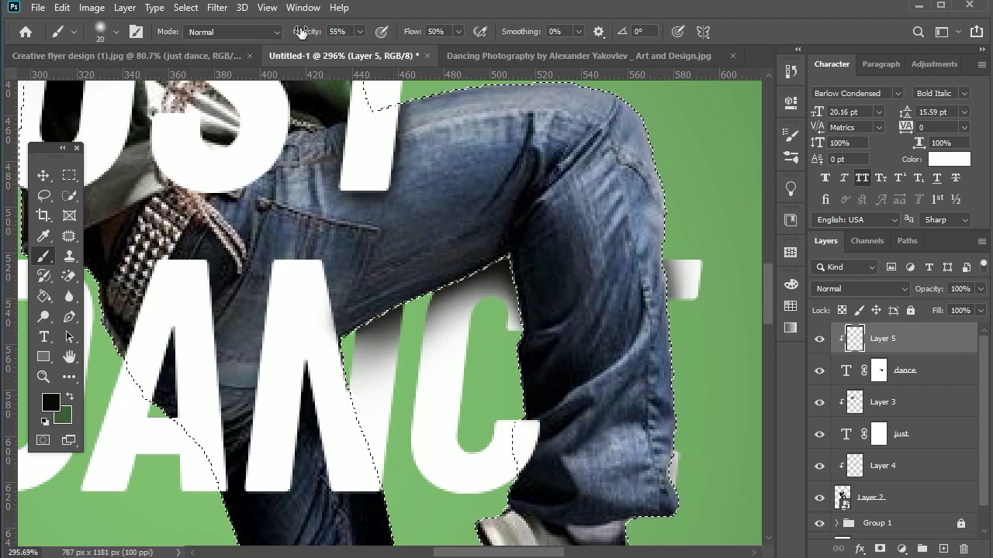
left_click_drag(304, 32, 289, 35)
key("bracketright")
key("bracketright")
key("bracketright")
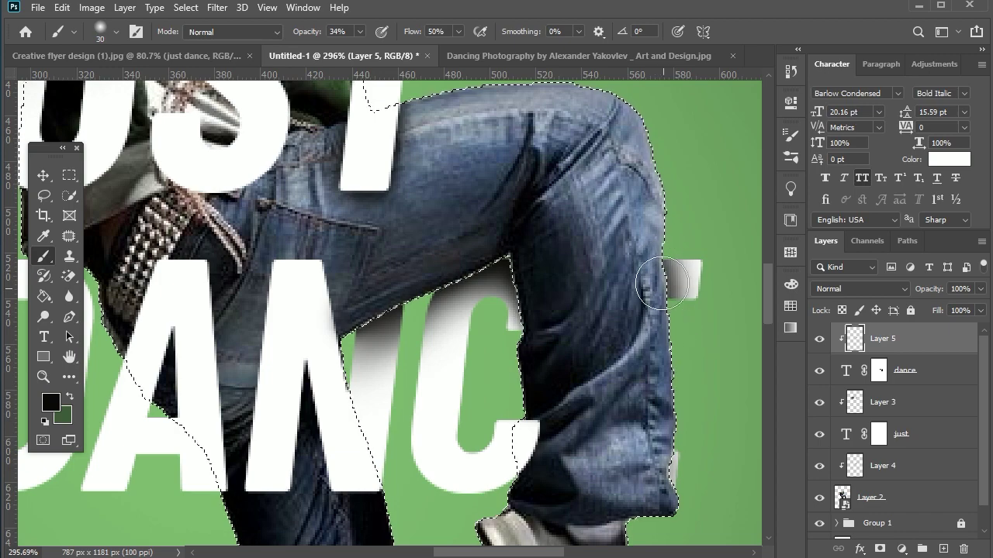
scroll(644, 264, "down", 3)
scroll(675, 302, "up", 4)
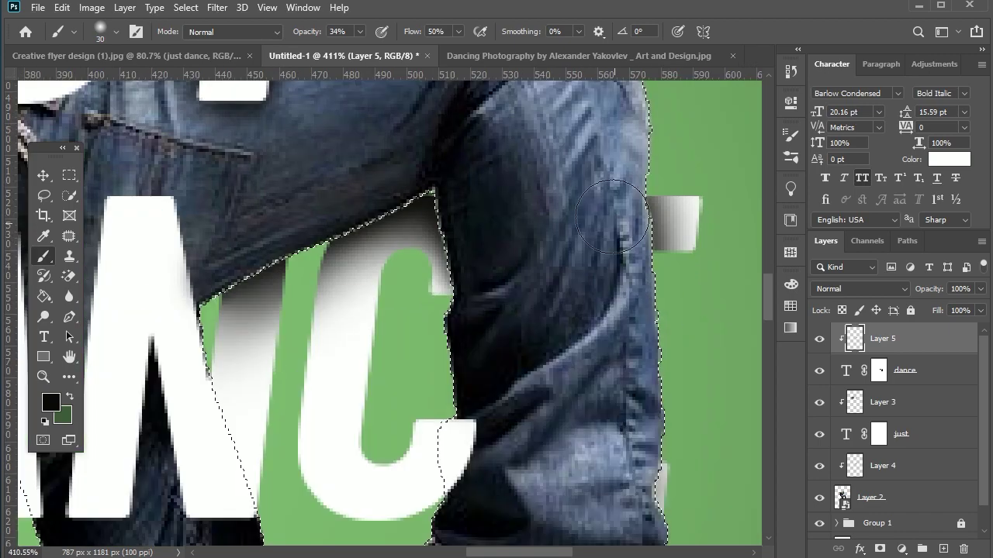
key("bracketright")
key("bracketright")
key("bracketright")
mouse_move(608, 212)
left_mouse_down()
mouse_move(597, 221)
mouse_move(643, 288)
left_mouse_up()
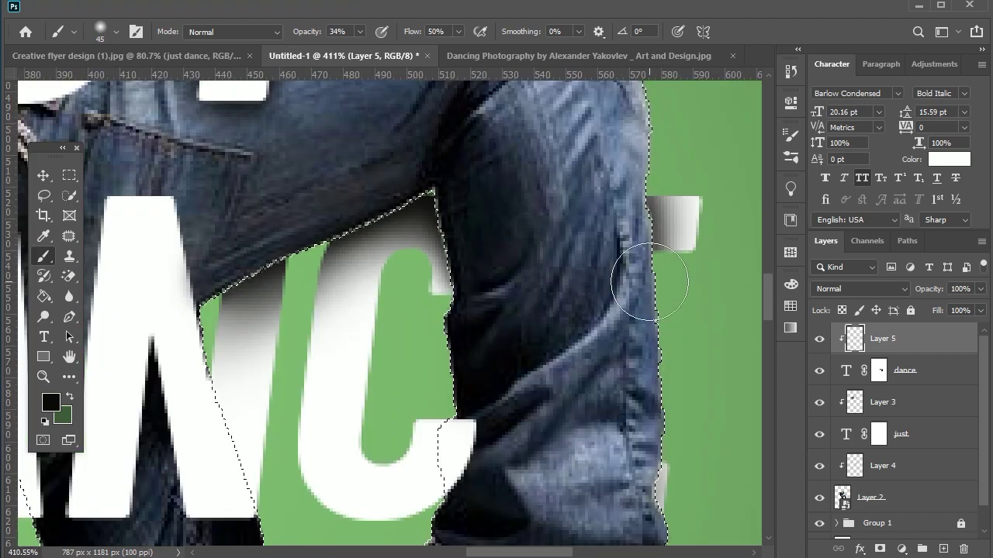
scroll(643, 287, "down", 2)
scroll(578, 262, "down", 2)
scroll(578, 262, "up", 2)
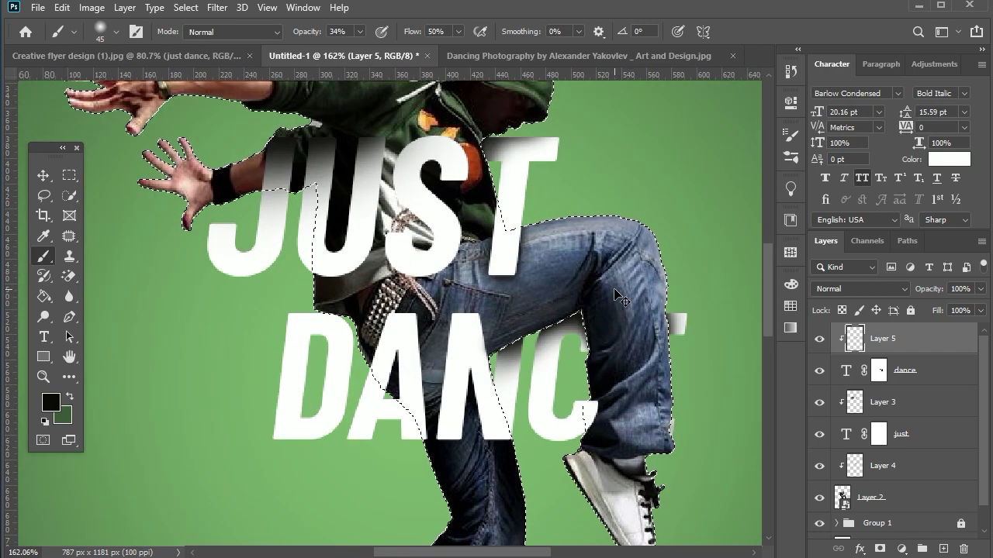
scroll(615, 324, "up", 2)
scroll(615, 325, "down", 3)
scroll(614, 324, "down", 2)
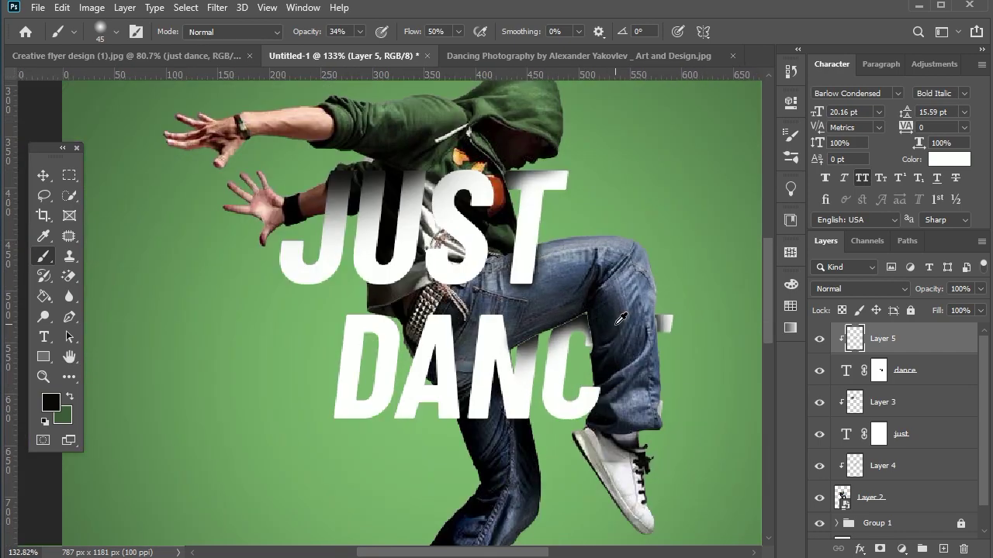
scroll(615, 324, "up", 2)
Select Layer 5, the shadow layer, on its own in the Layers panel.
left_click(44, 175)
scroll(463, 338, "up", 1)
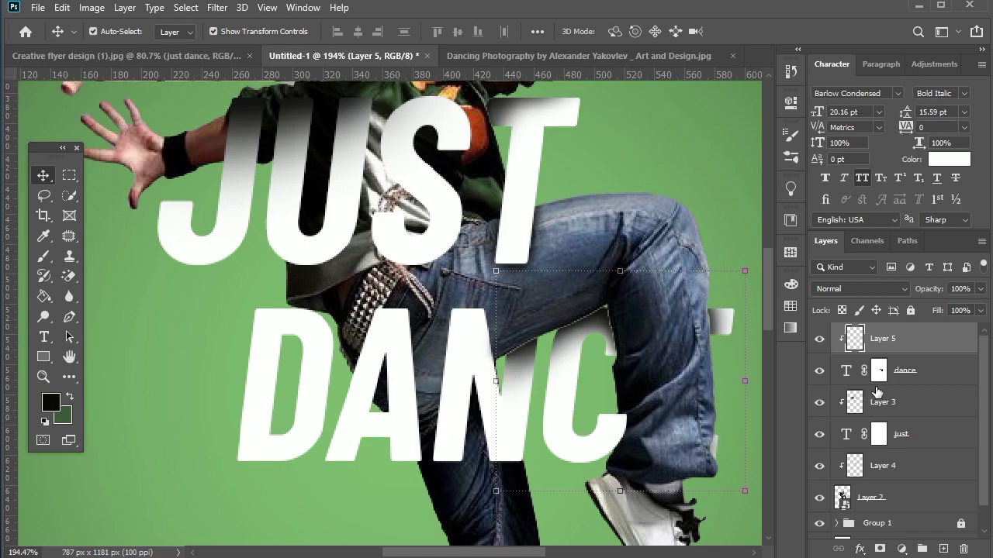
left_click(912, 373, "ctrl")
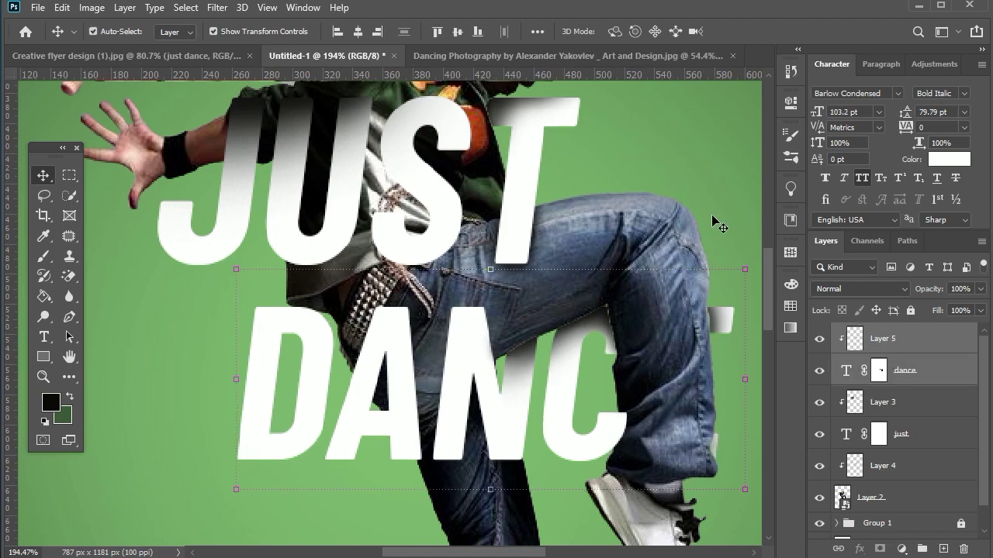
left_click(642, 328)
scroll(556, 356, "up", 3)
scroll(556, 356, "up", 1)
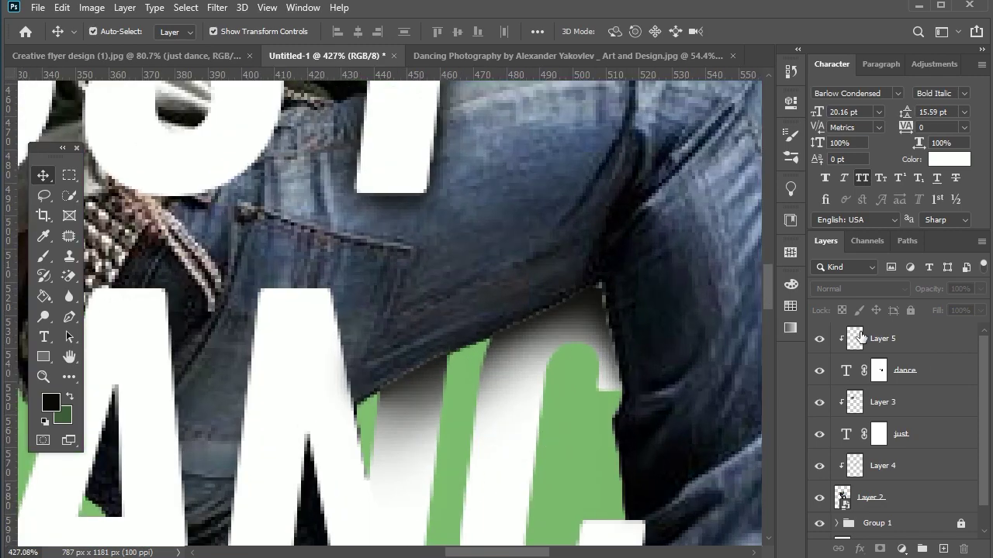
left_click(861, 337)
left_click(43, 257)
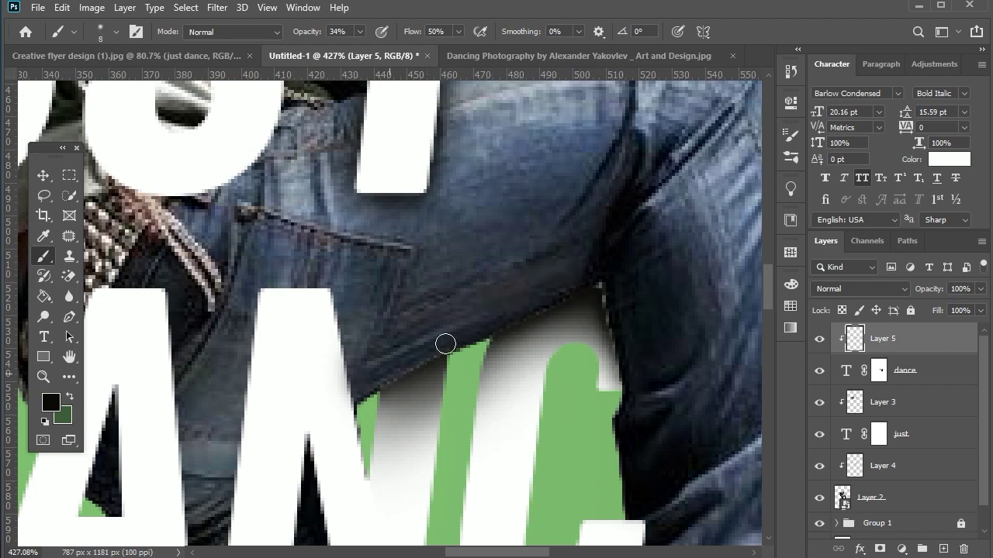
Fit the whole flyer in view and nudge Layer 5 down one pixel.
key("ctrl+0")
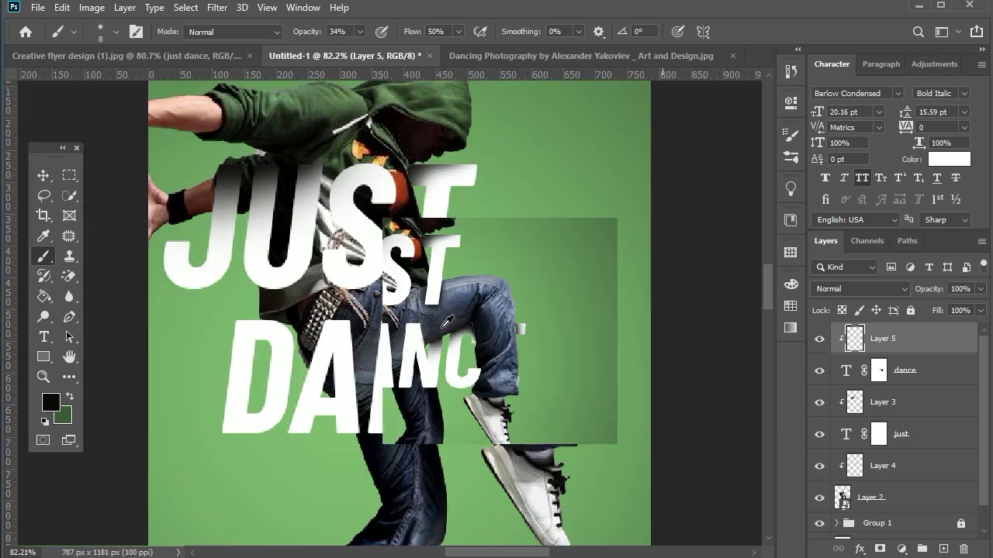
scroll(534, 341, "up", 2)
scroll(534, 341, "up", 2)
scroll(533, 332, "up", 2)
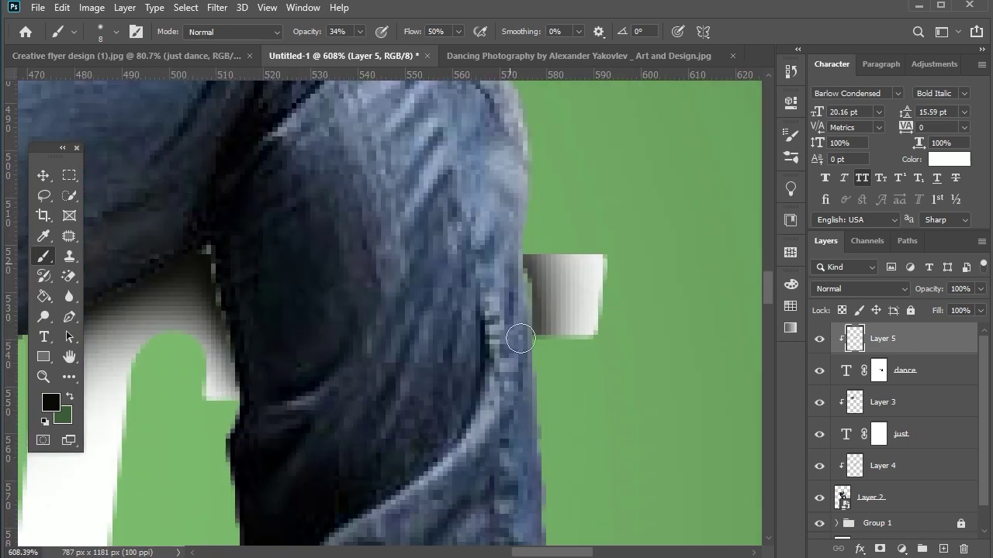
scroll(515, 332, "down", 3)
scroll(515, 332, "down", 2)
left_click(43, 177)
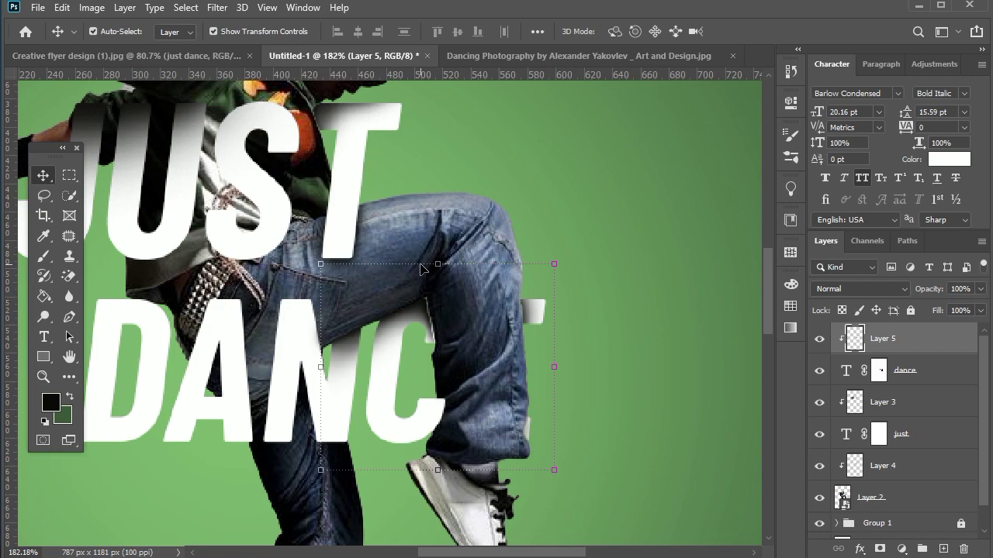
scroll(470, 303, "up", 2)
key("Down")
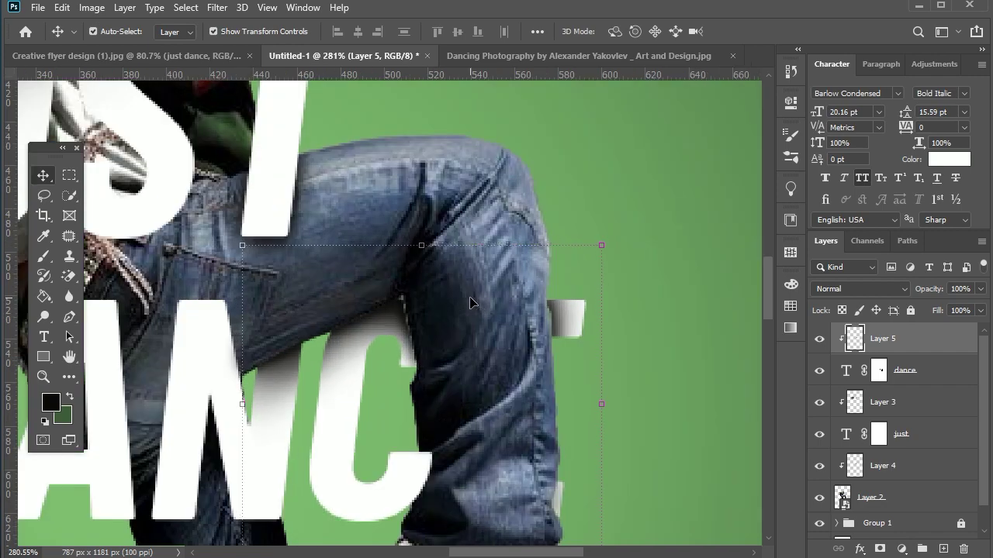
left_click(894, 375)
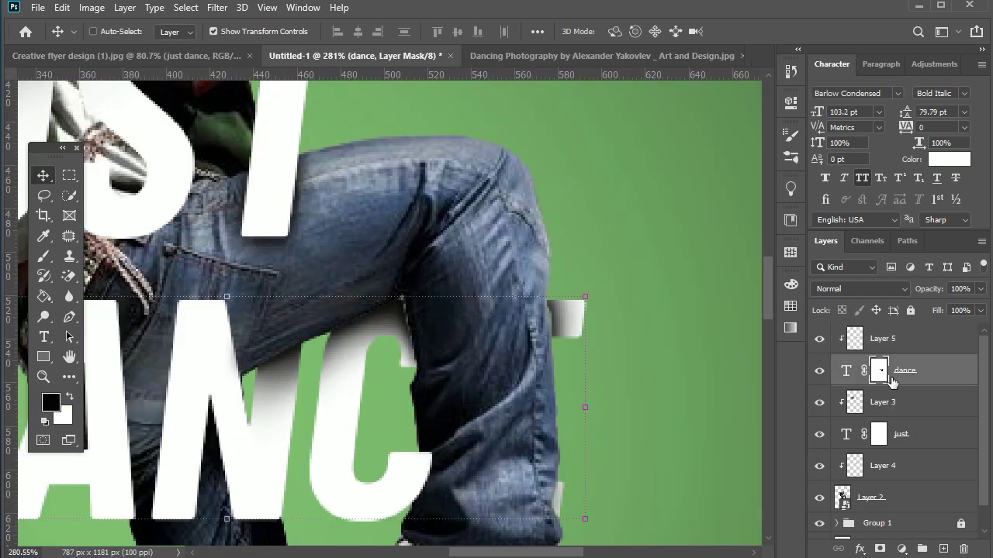
Nudge the Layer 5 shadow one pixel to the right.
left_click(886, 339, "shift")
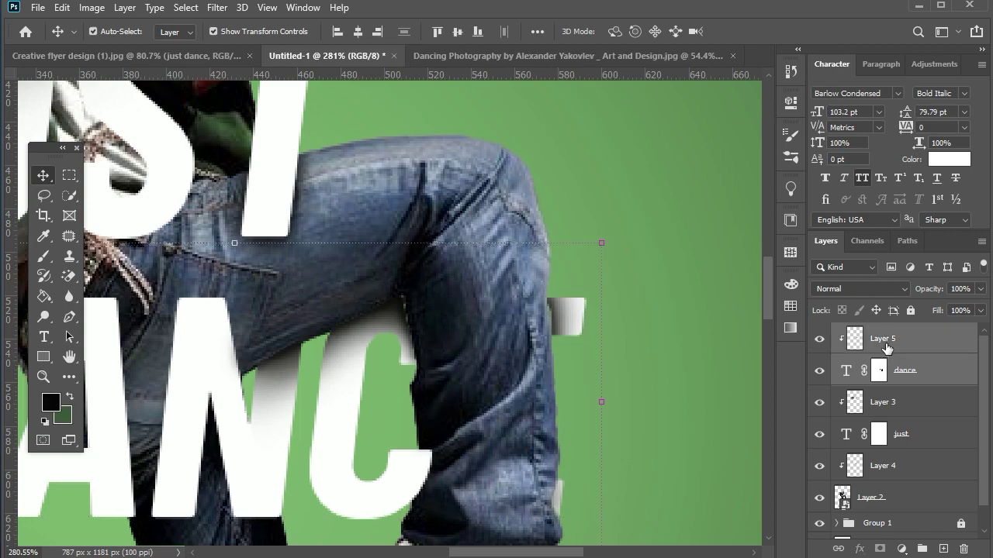
key("Right")
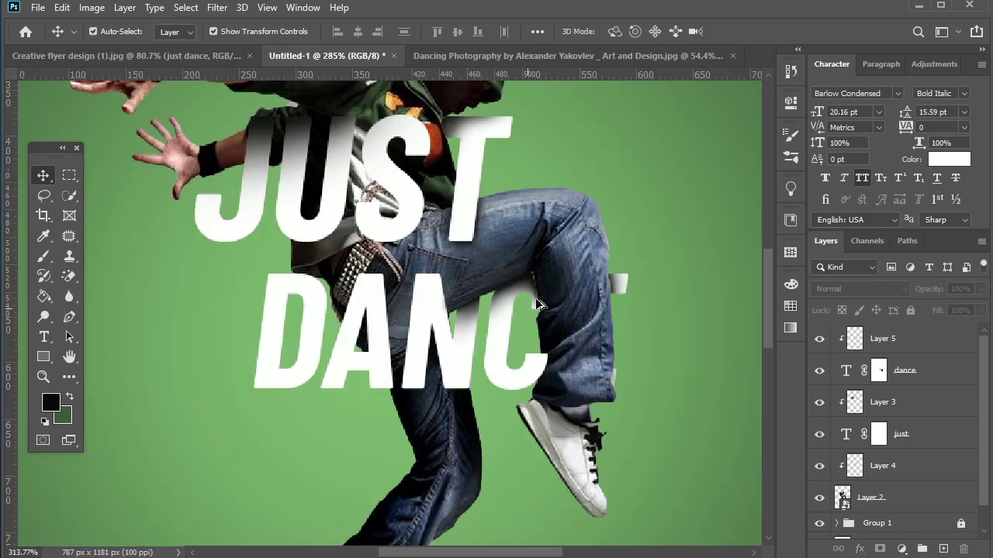
scroll(537, 304, "up", 3)
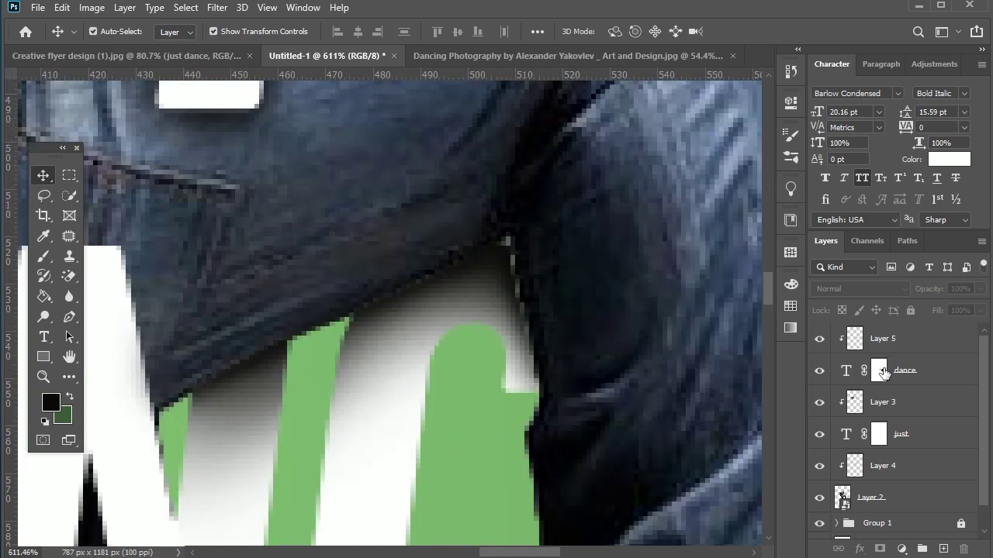
Paint a white stroke on the DANCE mask along the letter edge, then undo it.
left_click(883, 374)
left_click(44, 255)
key("d")
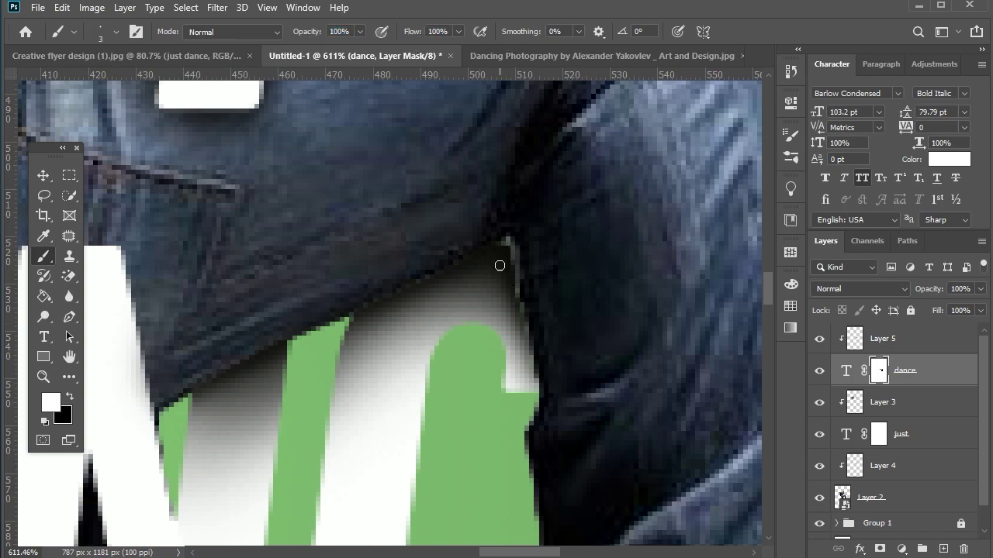
left_click_drag(499, 266, 554, 365)
key("ctrl+z")
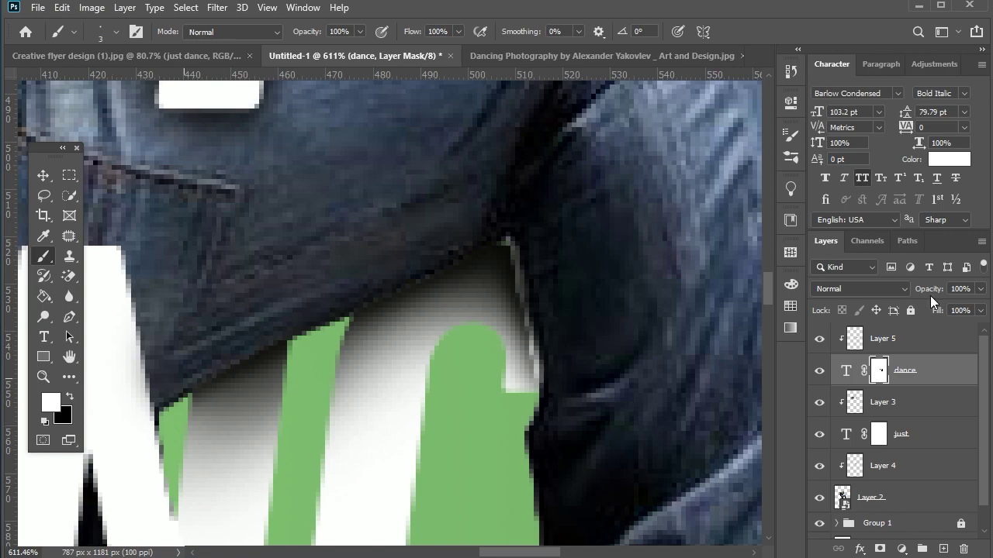
Alternate between Layer 5 and the DANCE mask, resetting colours and zooming on the white patch.
key("alt+bracketright")
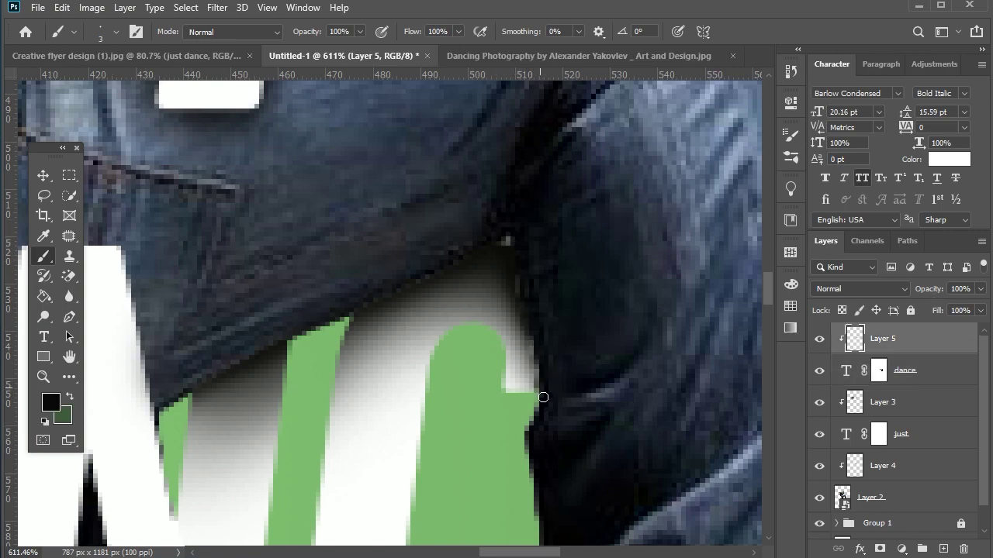
left_click(878, 377)
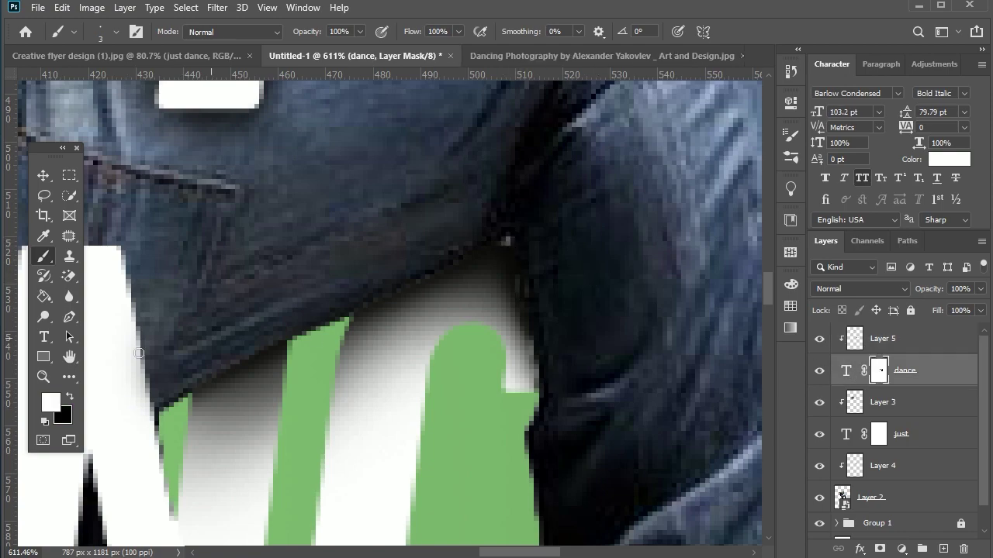
key("x")
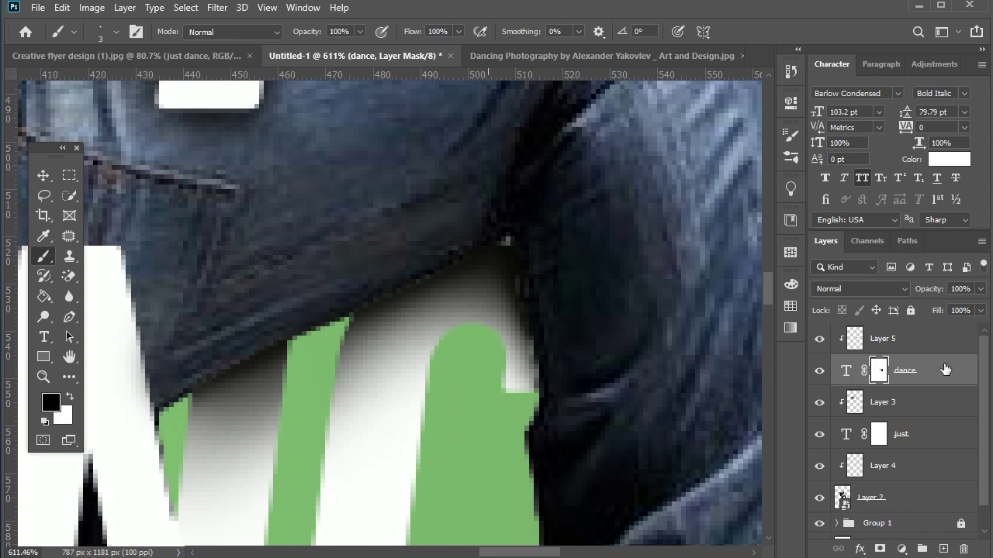
key("alt+bracketright")
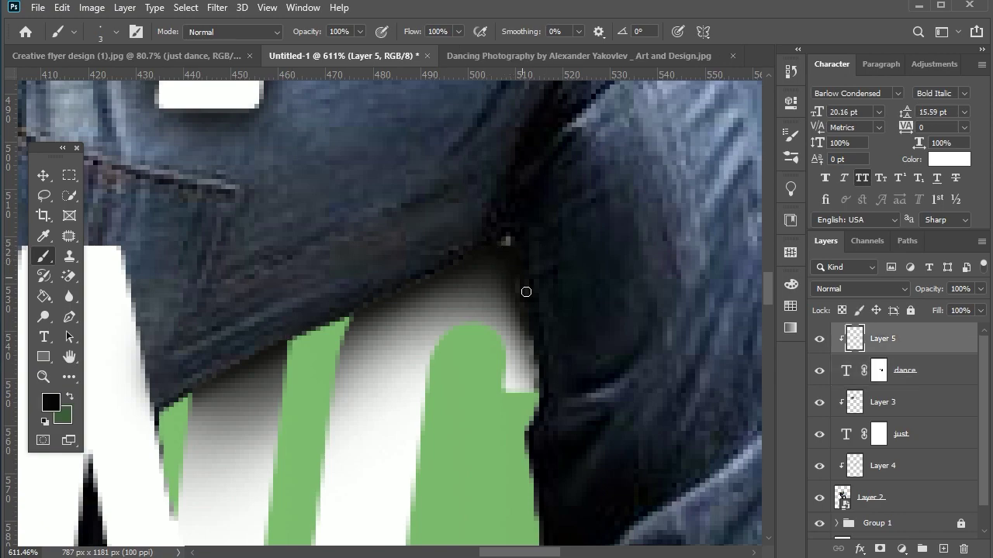
key("ctrl+0")
scroll(591, 215, "up", 3)
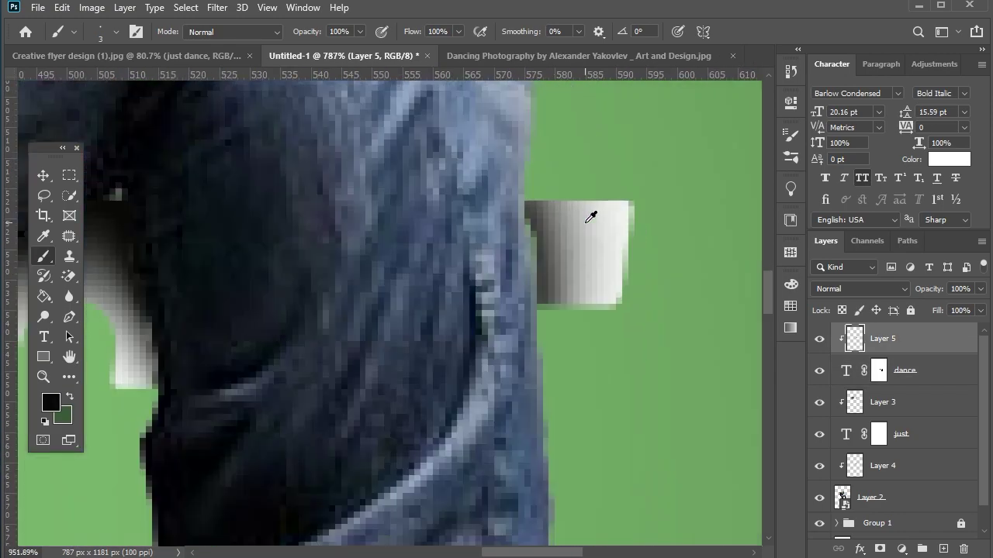
scroll(499, 223, "up", 3)
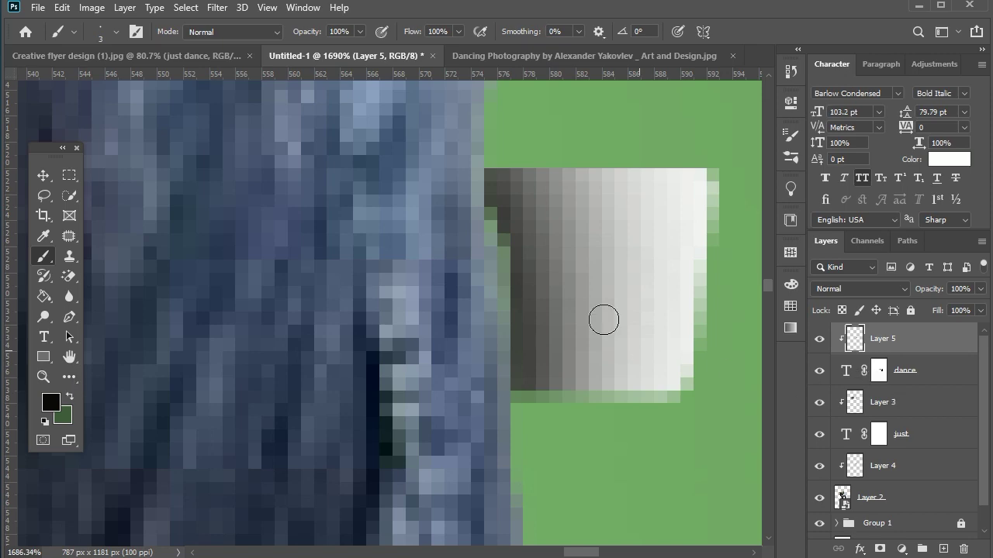
key("alt+bracketleft")
key("d")
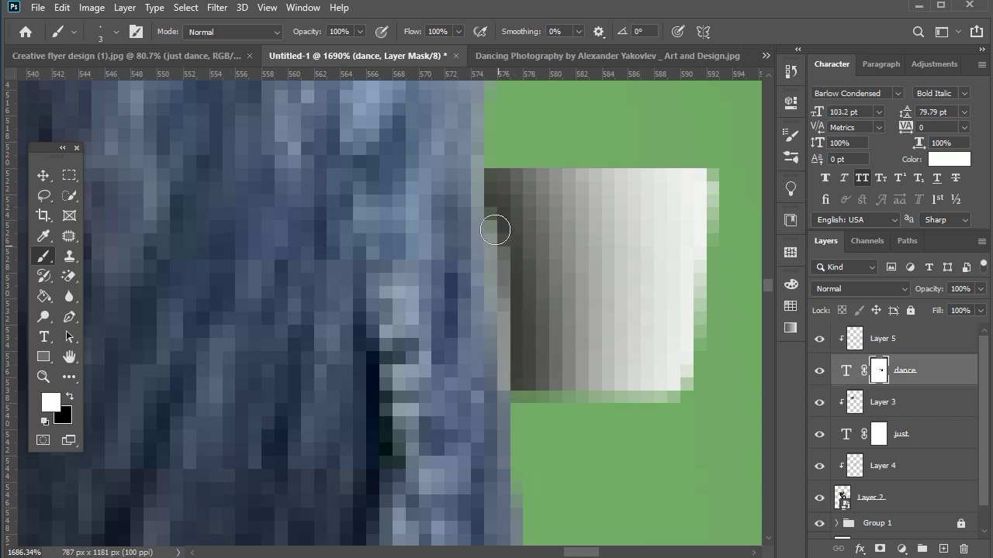
key("alt+bracketright")
Paint a dark shade along the jeans' edge, tightening the E fragment against the leg.
left_click_drag(496, 202, 508, 310)
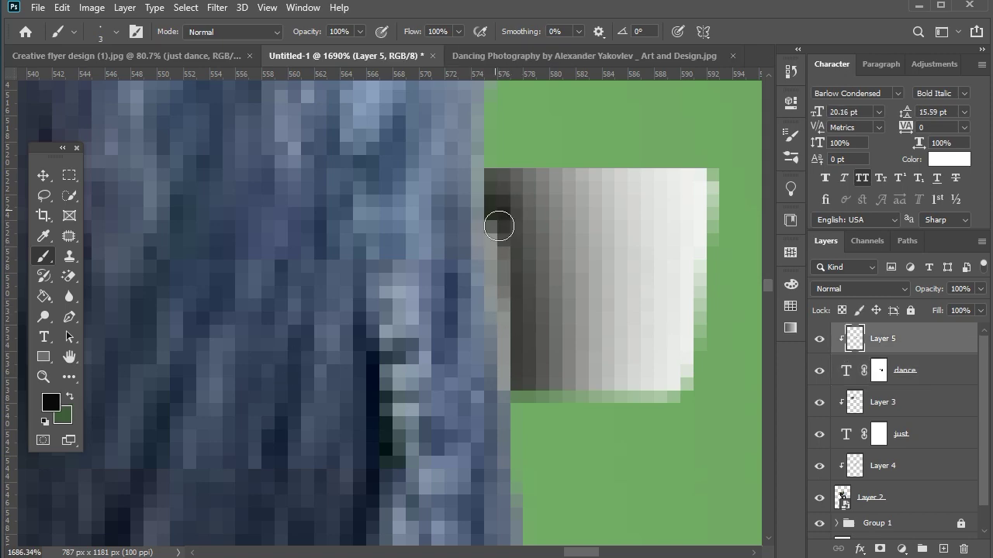
key("ctrl+z")
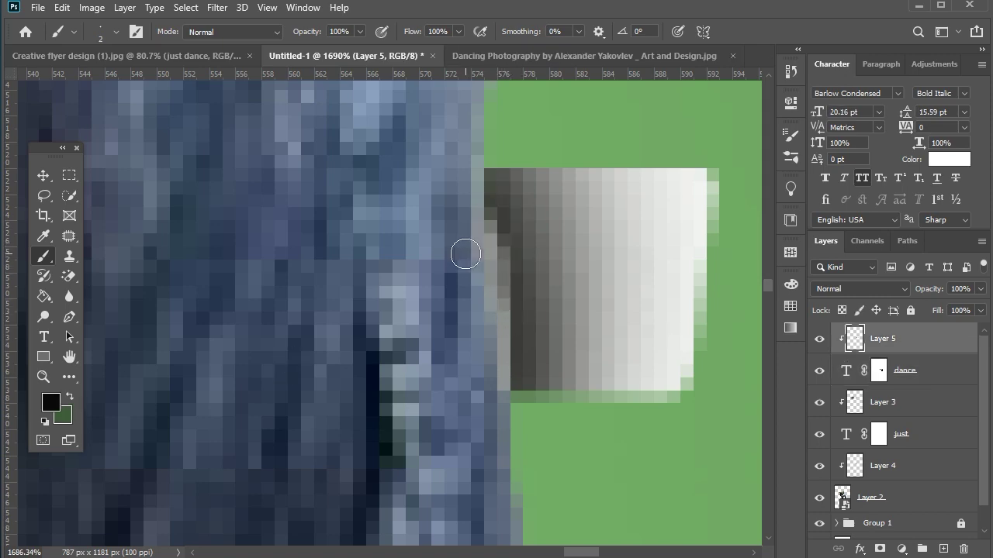
left_click_drag(471, 228, 472, 387)
key("bracketright")
key("bracketright")
key("bracketright")
scroll(545, 243, "down", 5)
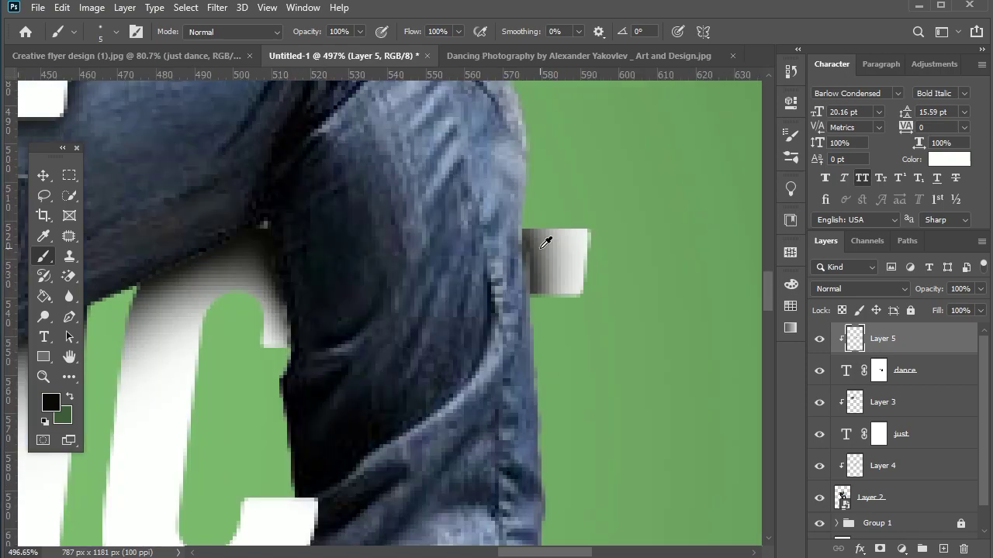
scroll(545, 242, "down", 5)
scroll(545, 242, "down", 3)
scroll(545, 243, "down", 2)
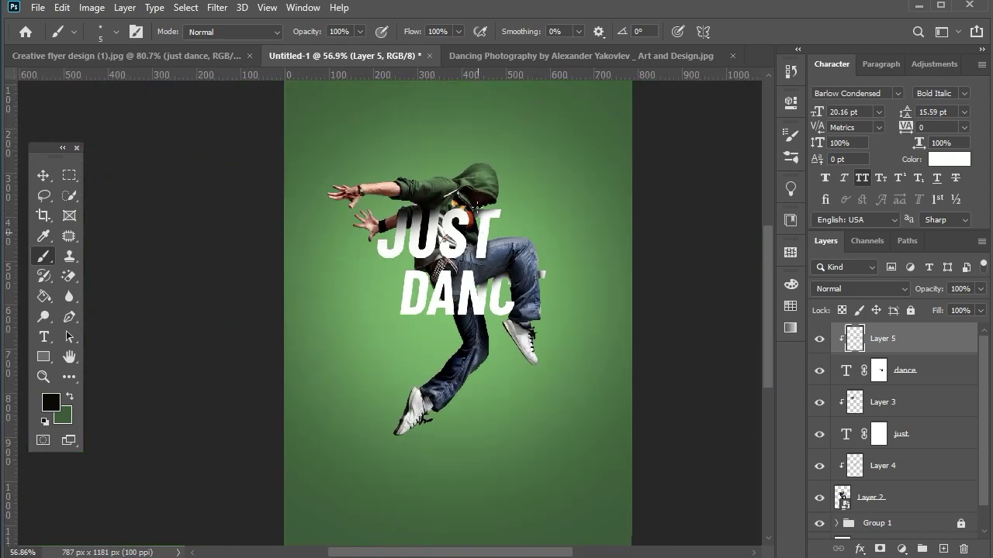
scroll(476, 208, "up", 3)
scroll(489, 256, "up", 1)
scroll(504, 325, "up", 1)
scroll(517, 381, "up", 3)
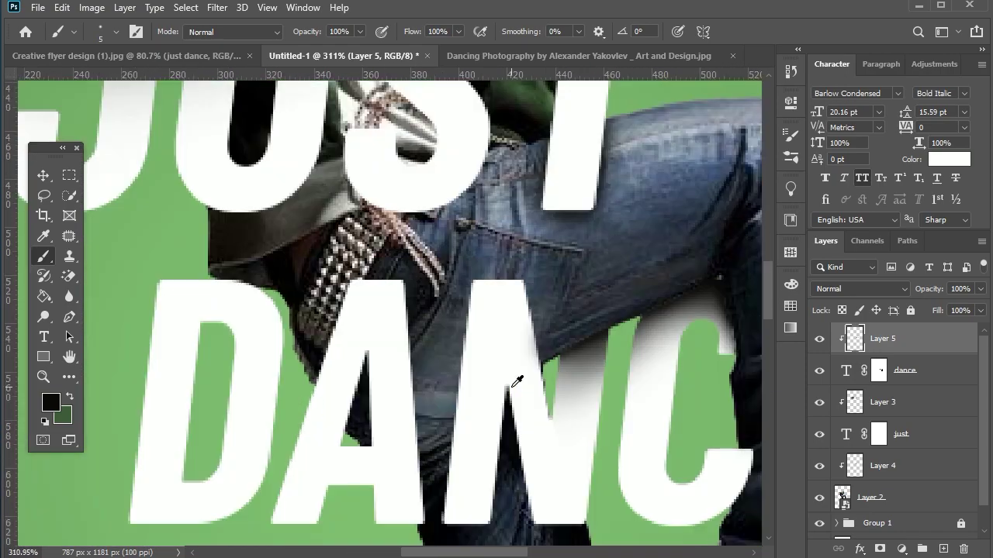
scroll(518, 381, "up", 1)
On Layer 4, paint black shading along the N letter's edge beside the jeans.
left_click(843, 466)
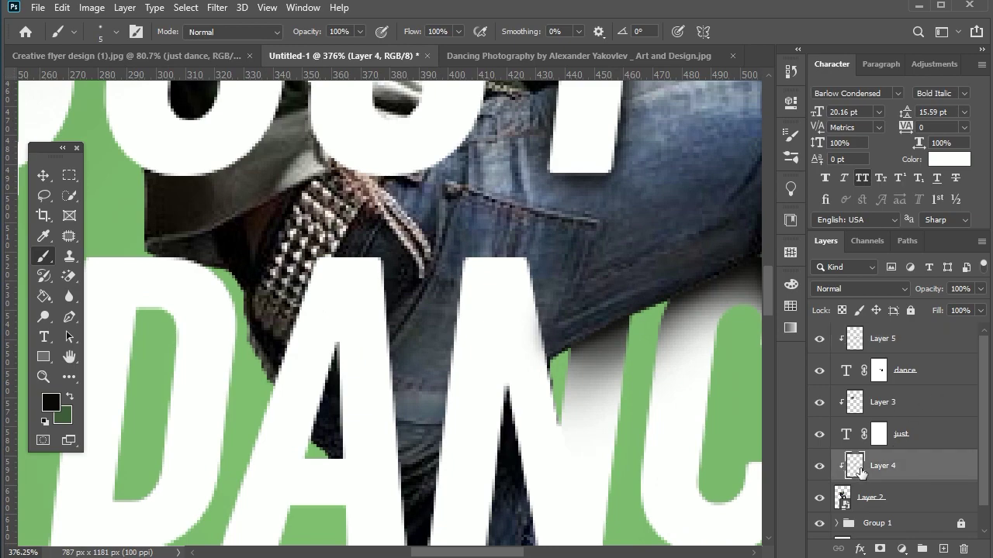
scroll(518, 372, "up", 1)
scroll(518, 372, "up", 4)
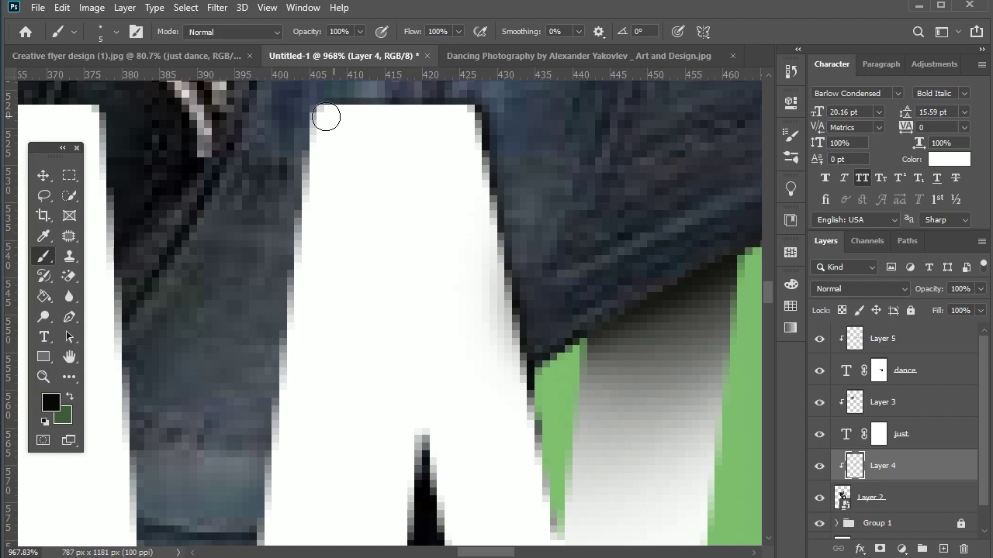
scroll(293, 220, "down", 3)
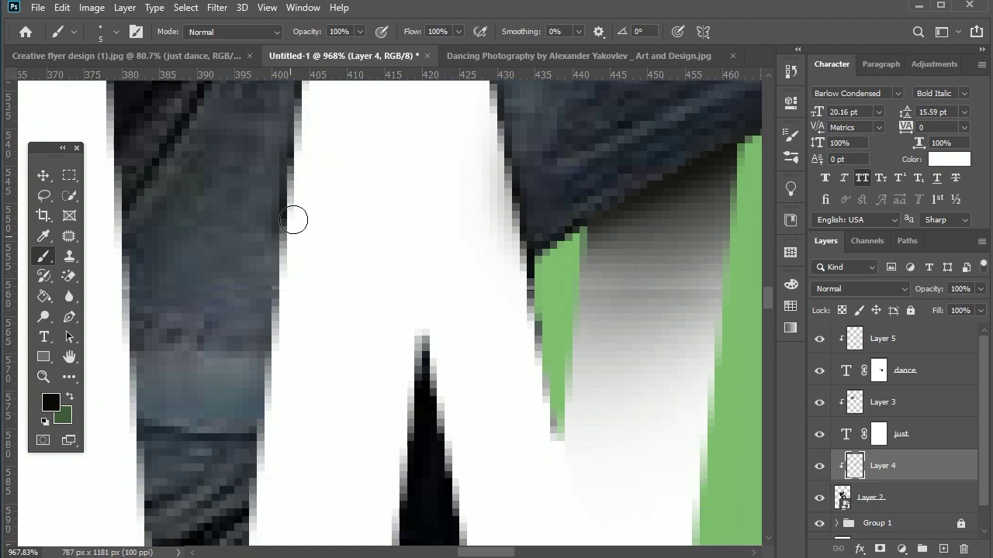
scroll(293, 219, "down", 3)
scroll(400, 329, "down", 3)
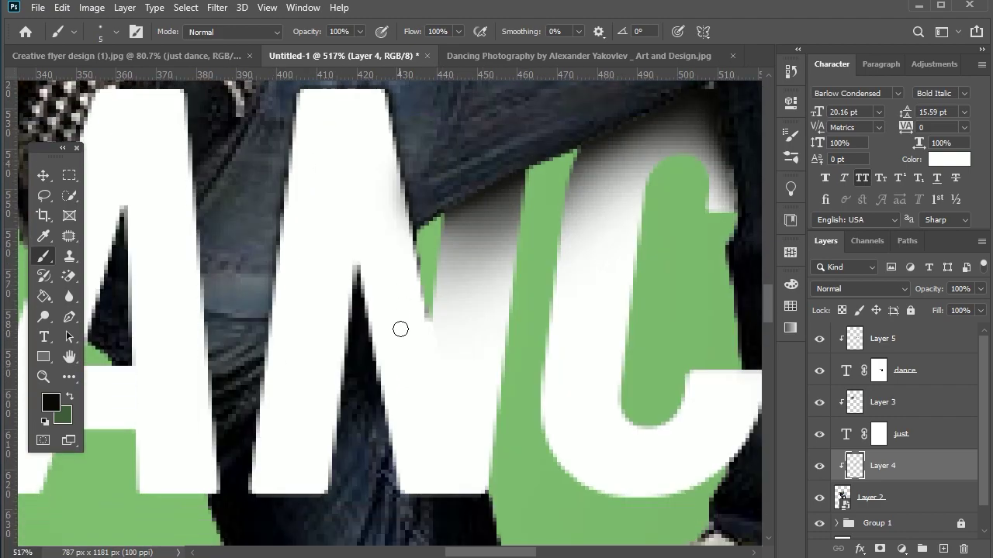
scroll(400, 328, "down", 1)
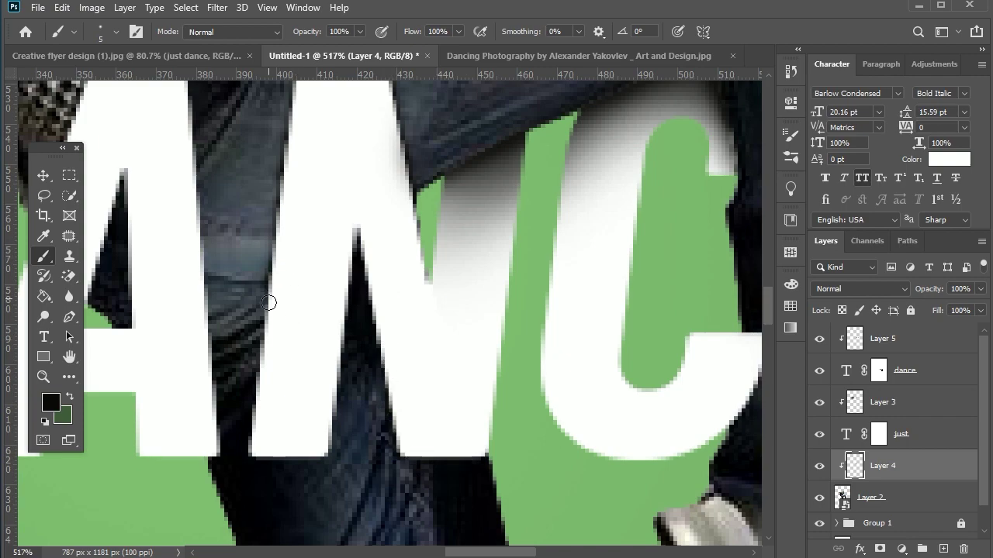
left_click_drag(301, 461, 342, 346)
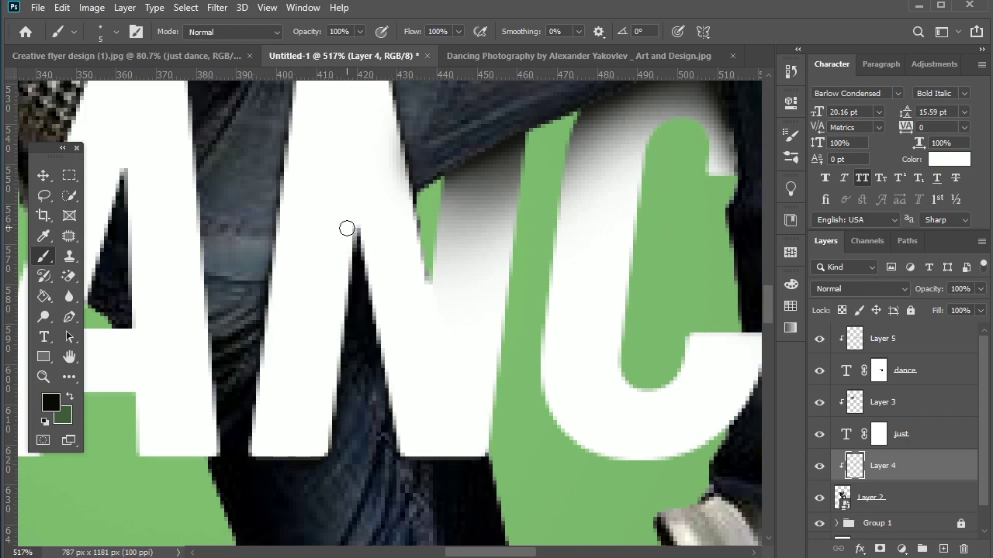
Lower the brush flow and slightly enlarge the brush for softer shading.
scroll(347, 228, "up", 2)
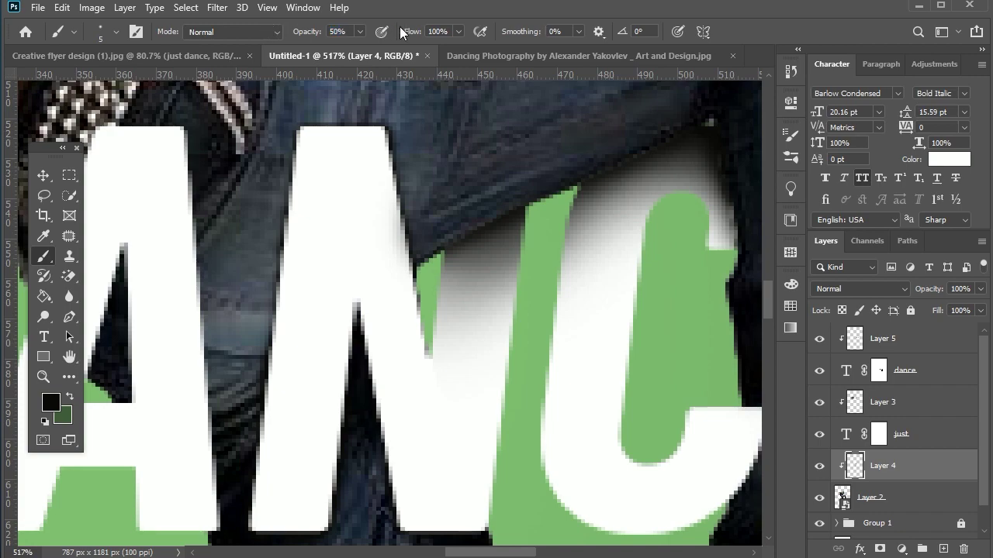
left_click_drag(403, 34, 302, 34)
key("bracketright")
key("bracketright")
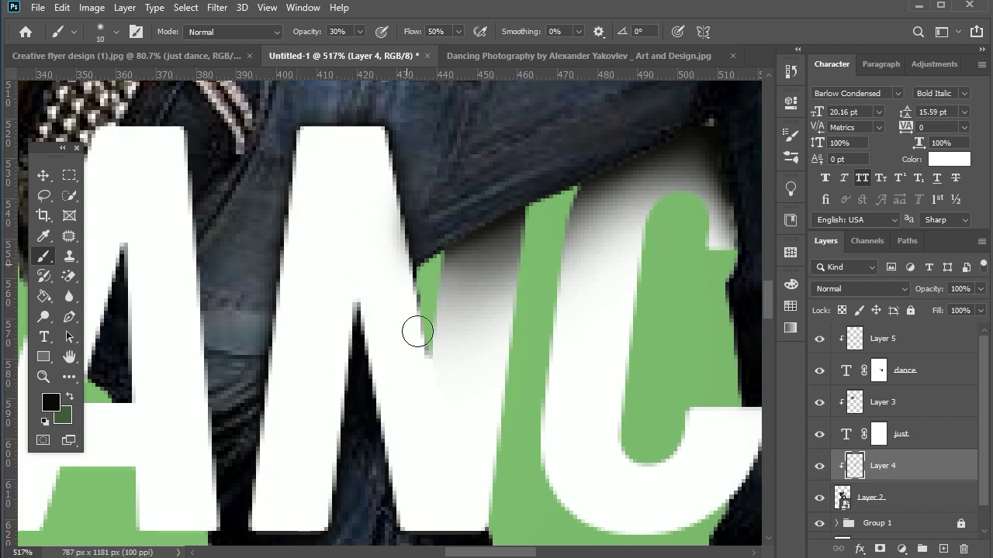
scroll(417, 332, "down", 5)
scroll(399, 392, "up", 3)
scroll(439, 487, "up", 1)
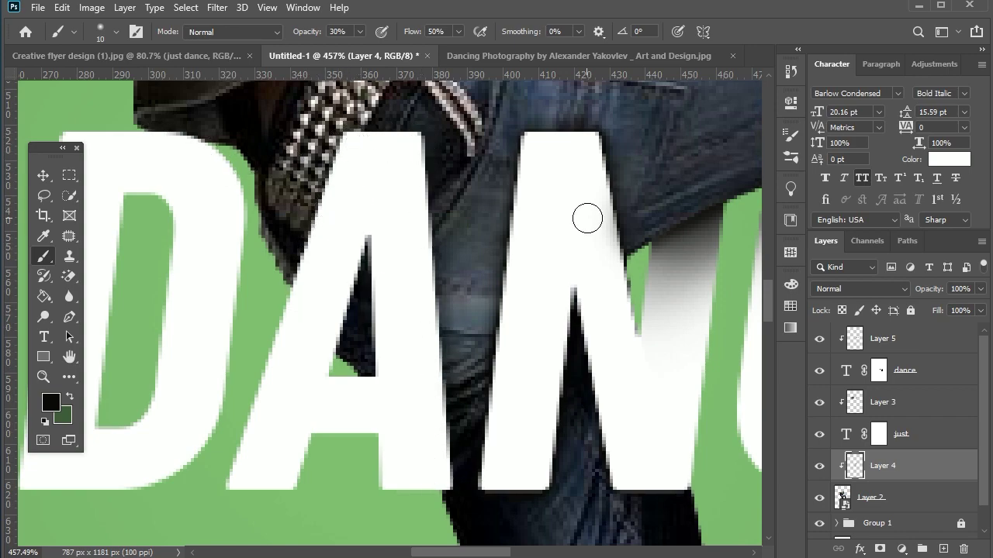
scroll(587, 218, "down", 3)
scroll(587, 219, "down", 2)
scroll(587, 218, "up", 2)
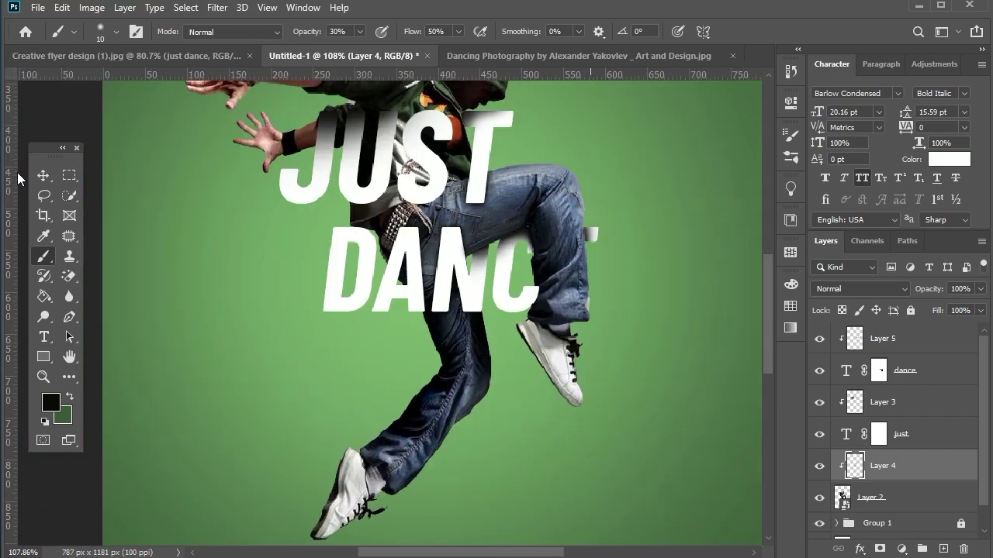
left_click(43, 175)
scroll(625, 247, "up", 2)
scroll(626, 247, "up", 2)
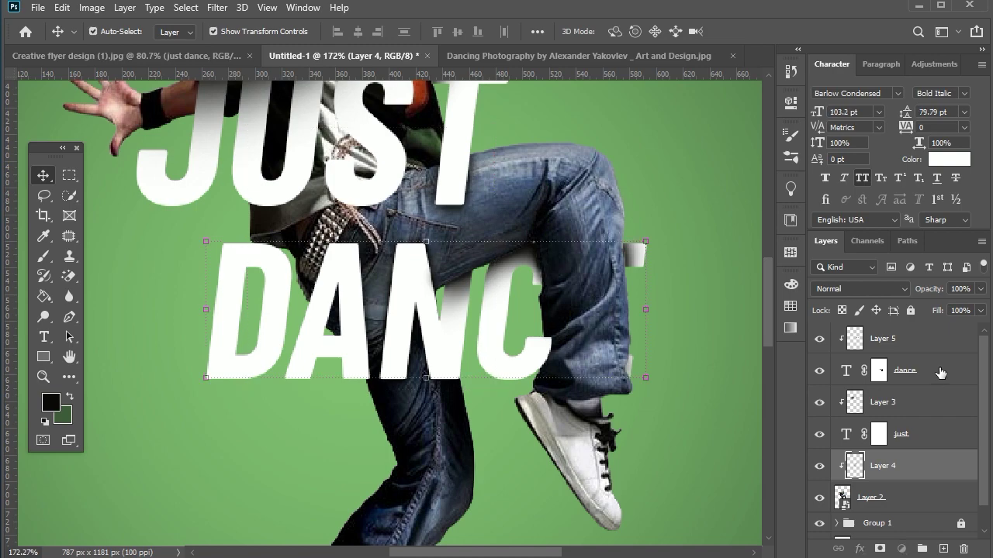
Duplicate the dance text layer, delete the original's mask, and move it to the top.
left_click(939, 373)
key("ctrl+j")
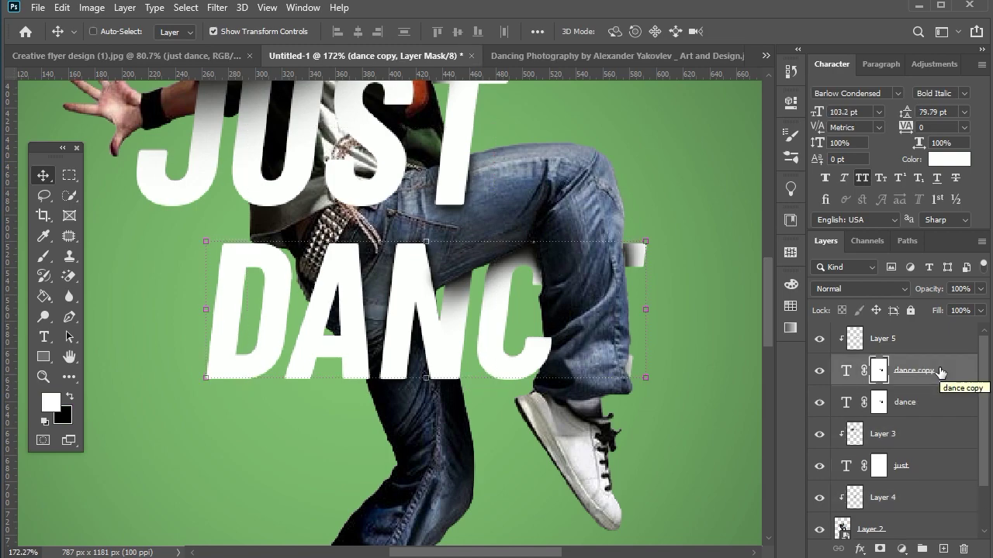
left_click(880, 407)
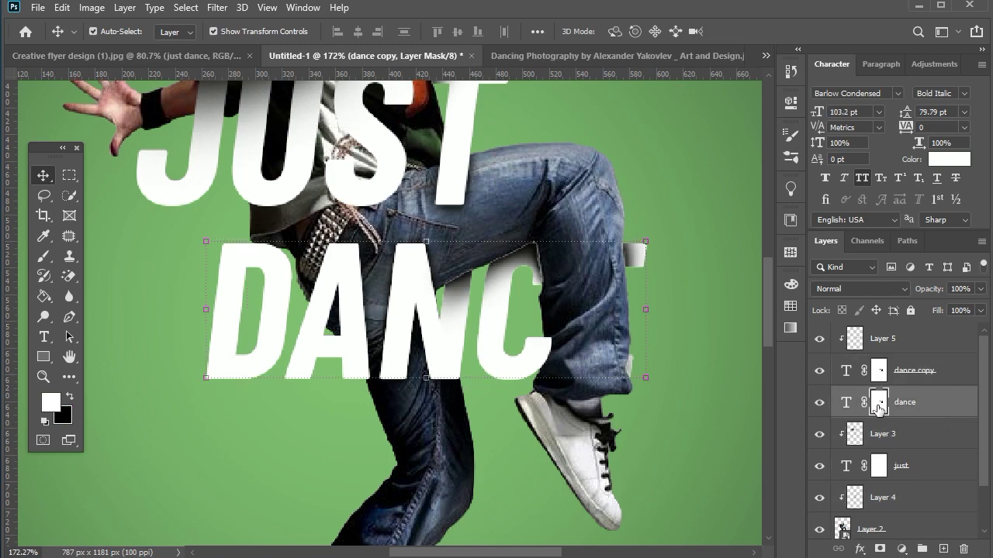
right_click(880, 407)
left_click(884, 436)
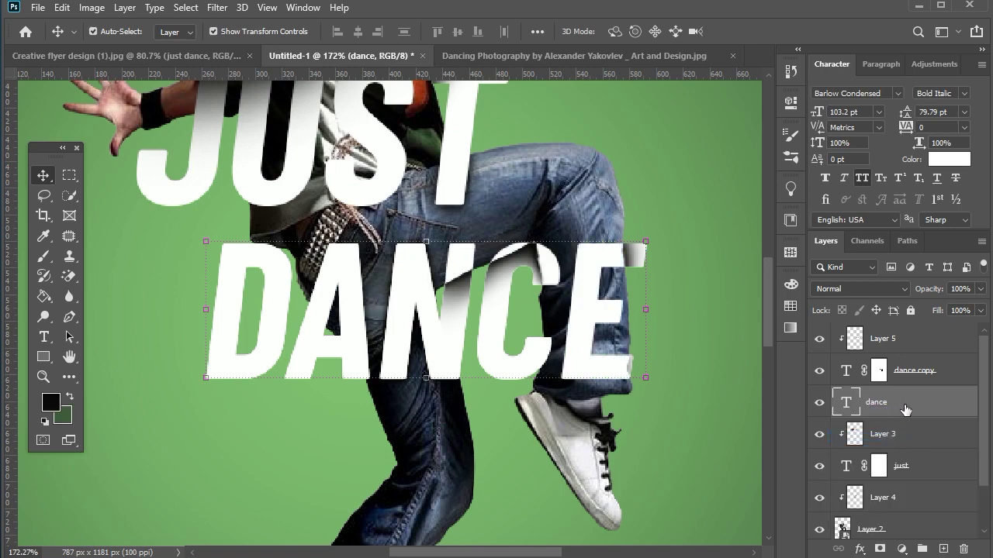
mouse_move(905, 410)
left_mouse_down()
mouse_move(912, 326)
mouse_move(899, 329)
left_mouse_up()
Set the top DANCE layer's fill to 0% and add a thin white stroke.
left_click(981, 311)
left_click(859, 549)
left_click(887, 435)
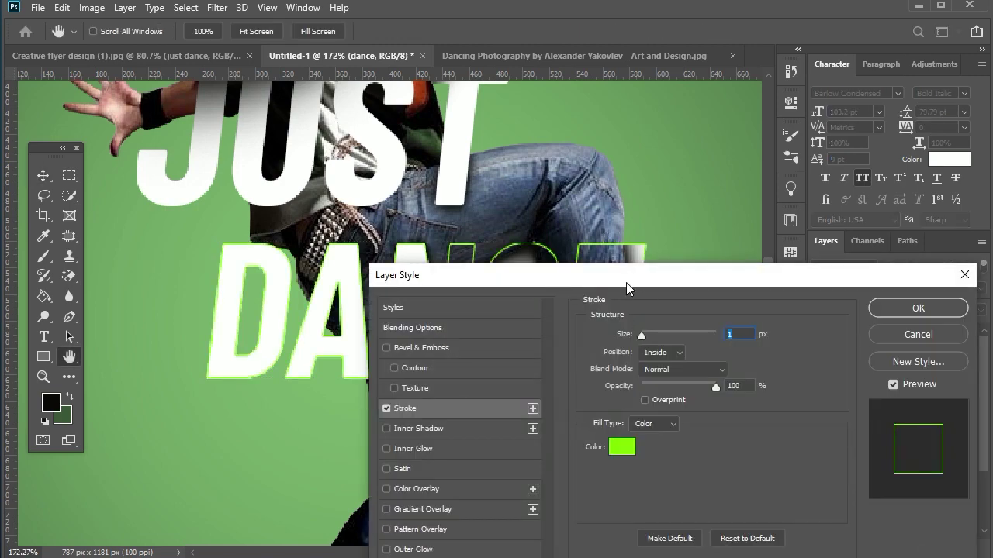
left_click_drag(626, 283, 795, 108)
left_click(775, 285)
left_click(417, 281)
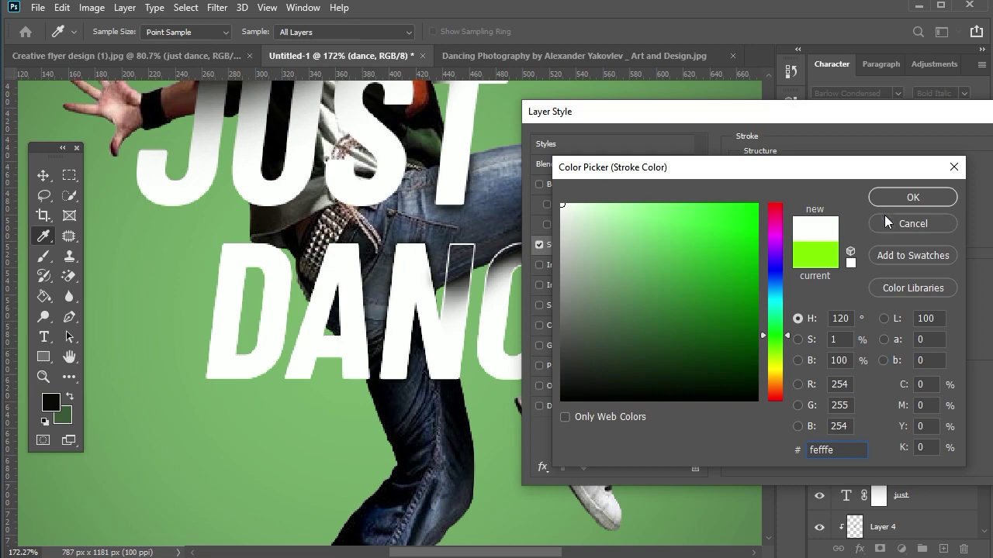
left_click(913, 197)
mouse_move(875, 122)
left_mouse_down()
mouse_move(393, 409)
mouse_move(669, 188)
mouse_move(671, 173)
left_mouse_up()
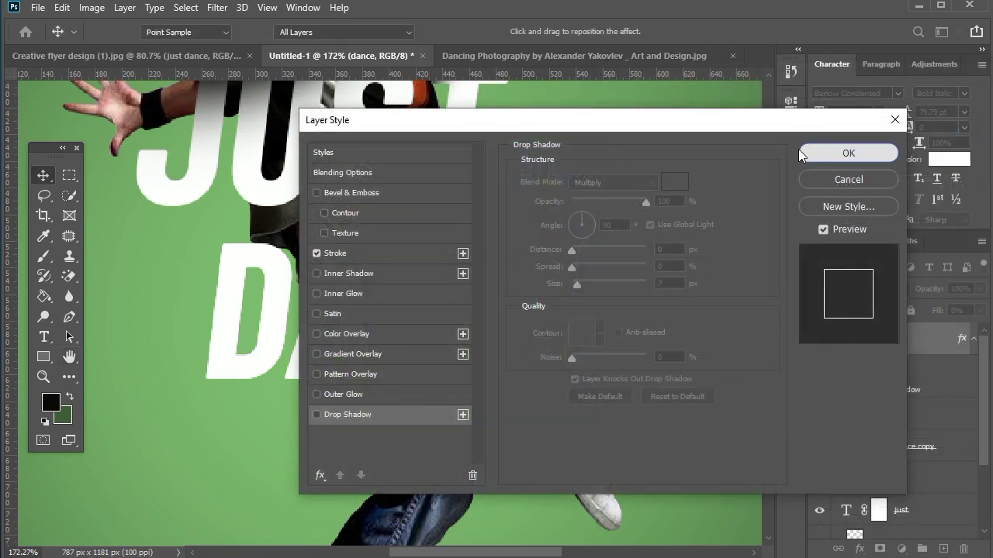
left_click(849, 153)
scroll(709, 349, "down", 5)
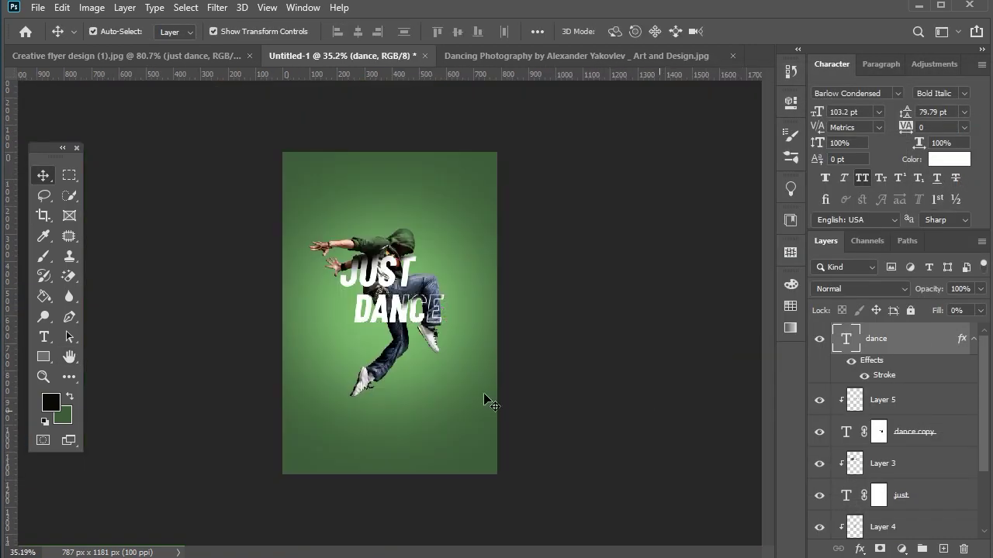
Create a new empty shadow layer above the group beneath the dancer.
left_click(484, 398)
scroll(505, 365, "up", 4)
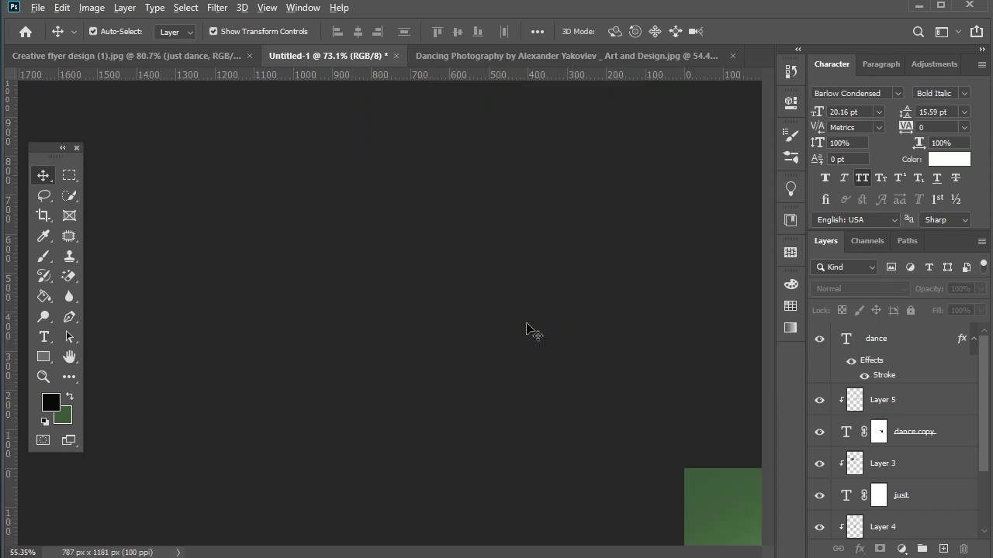
scroll(533, 331, "down", 3)
scroll(277, 492, "up", 1)
scroll(277, 492, "up", 2)
scroll(893, 497, "down", 3)
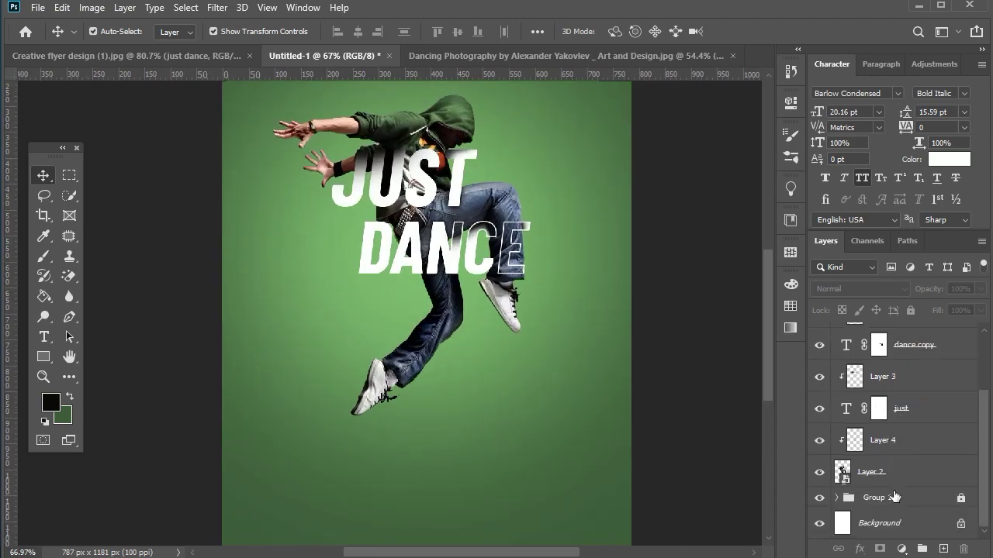
left_click(896, 473)
left_click(913, 499)
left_click(943, 549)
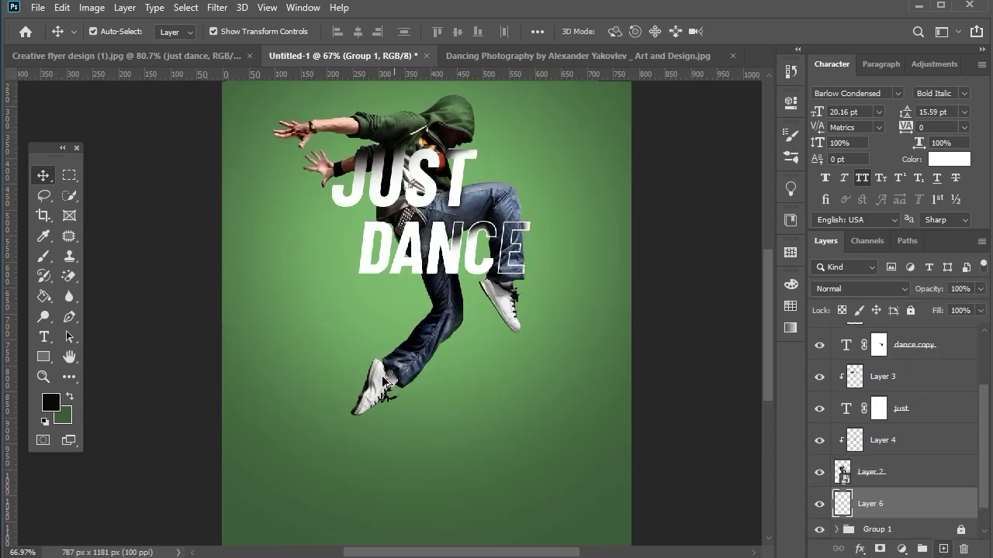
scroll(386, 381, "up", 2)
Paint a soft black dot and flatten it into a shadow under the shoe.
left_click(44, 256)
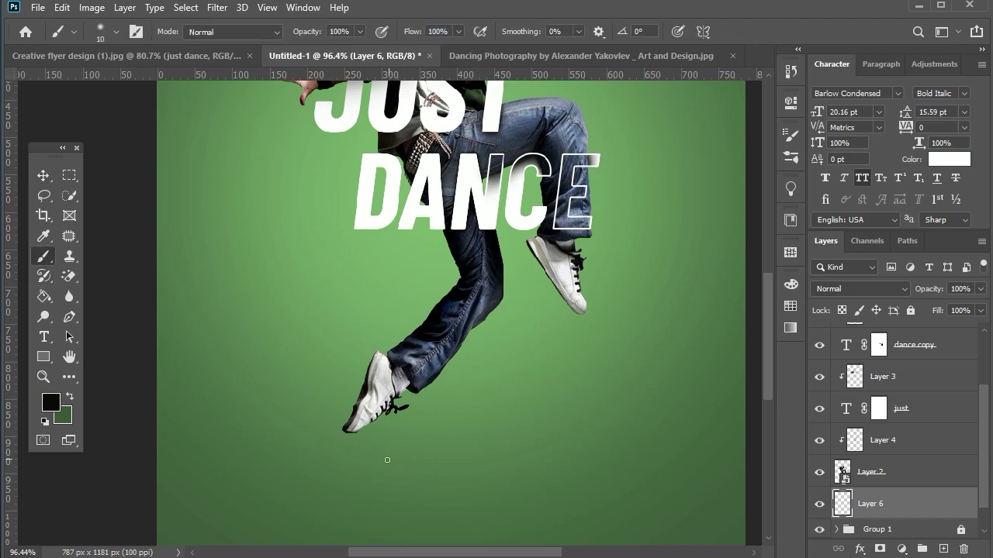
key("bracketright")
key("bracketright")
left_click(410, 470)
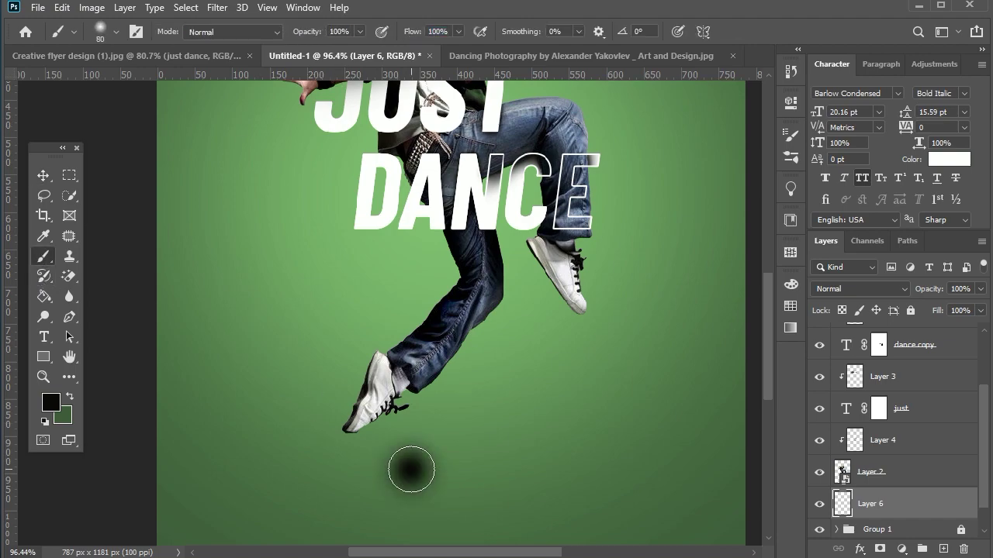
left_click(43, 175)
scroll(466, 406, "down", 2)
mouse_move(457, 368)
left_mouse_down()
mouse_move(410, 402)
mouse_move(410, 440)
mouse_move(360, 372)
left_mouse_up()
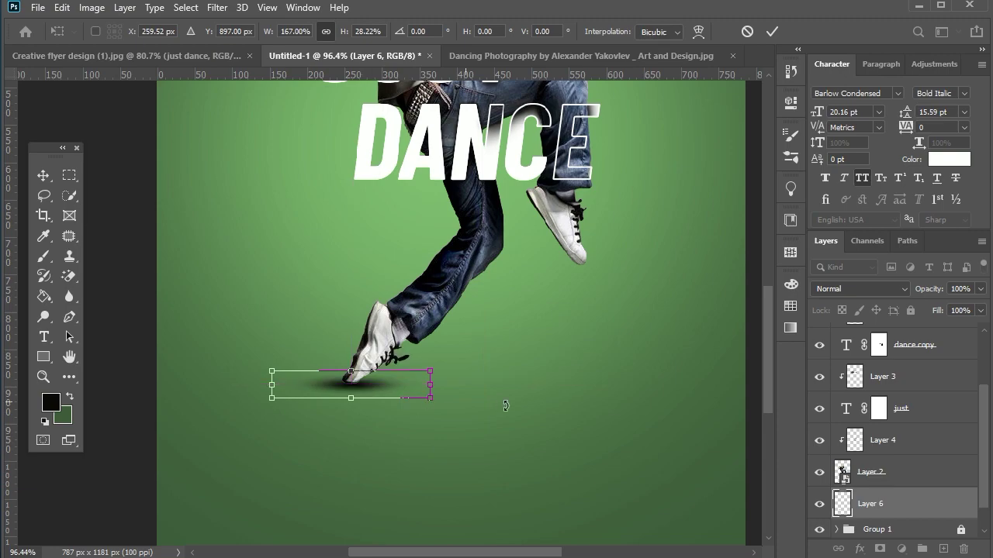
key("Return")
Narrow the shadow under the shoe tip and fade it to 65% fill.
scroll(349, 376, "up", 5)
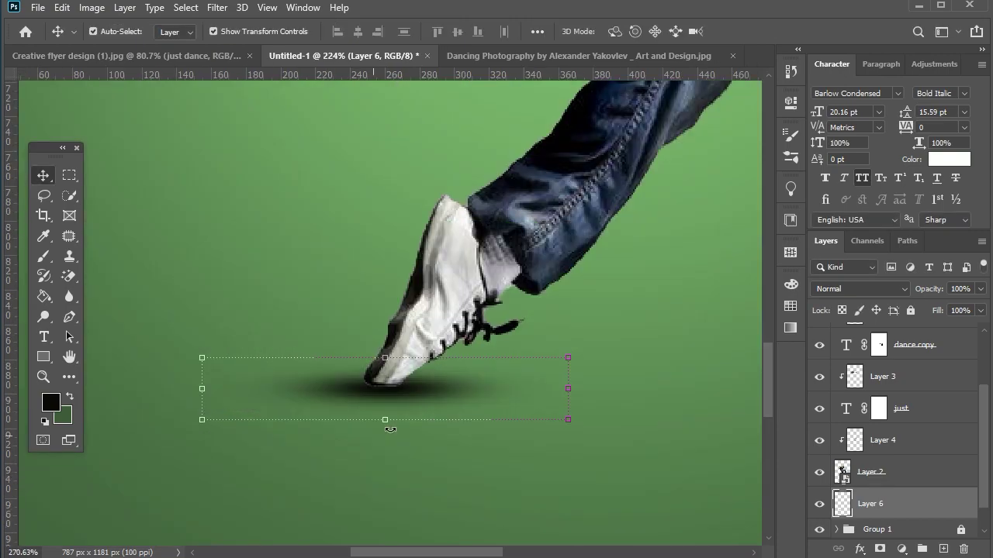
mouse_move(388, 416)
left_mouse_down()
mouse_move(387, 392)
mouse_move(420, 383)
left_mouse_up()
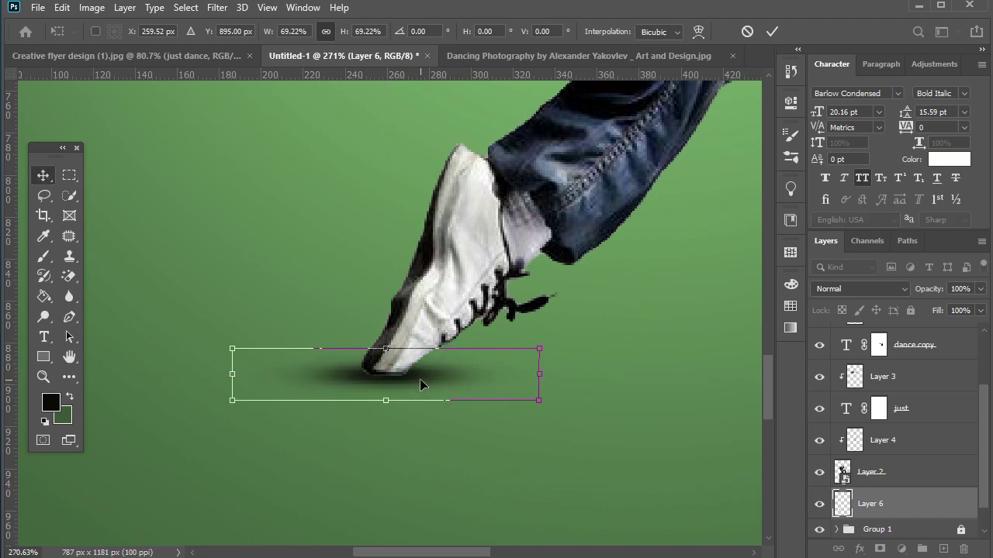
key("Return")
left_click(981, 311)
mouse_move(981, 327)
left_mouse_down()
mouse_move(954, 327)
mouse_move(964, 329)
left_mouse_up()
left_click(368, 337)
scroll(369, 337, "up", 2)
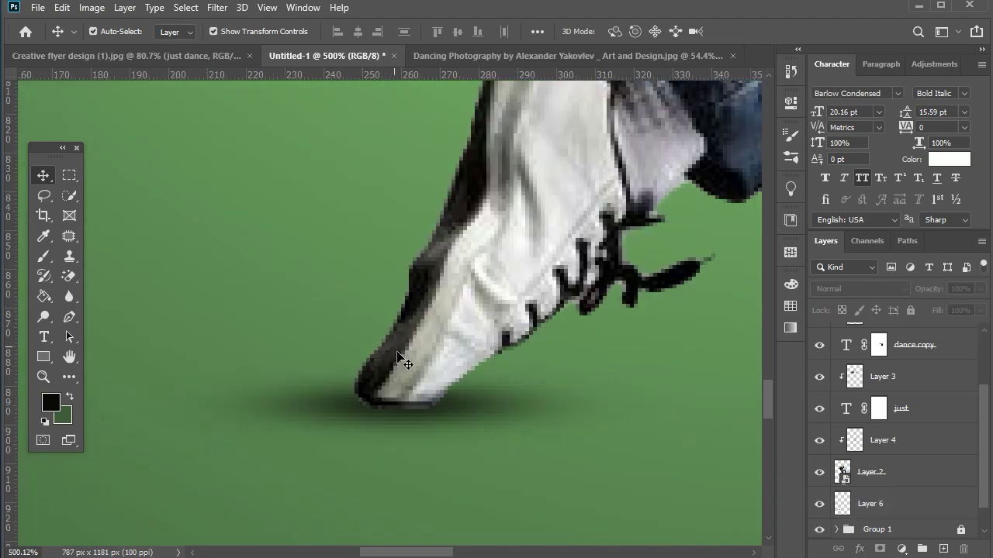
On Layer 4, set a brush of size 25 with 59% flow.
left_click(290, 369)
key("b")
scroll(290, 369, "up", 1)
key("bracketleft")
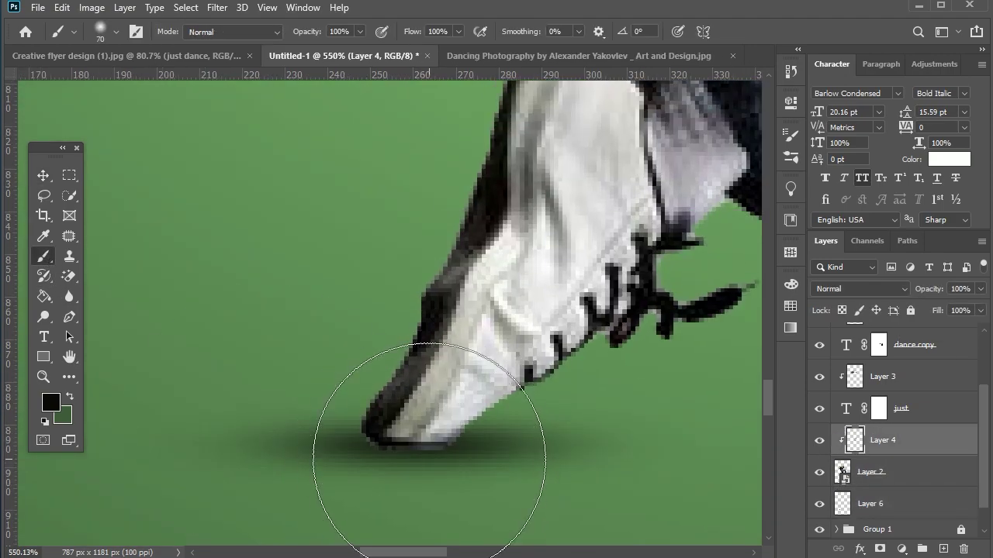
key("bracketleft")
key("bracketleft")
key("bracketleft")
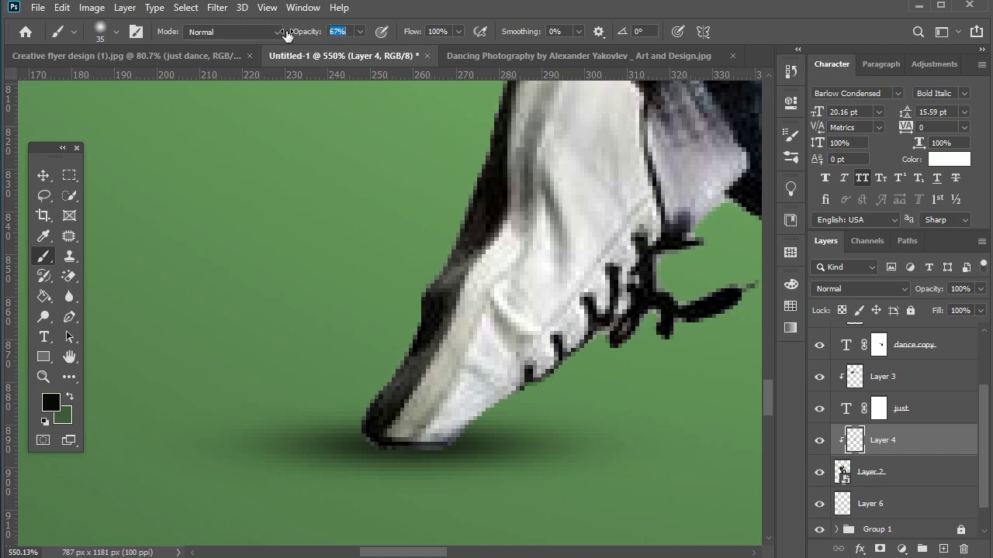
left_click_drag(413, 34, 382, 34)
key("bracketleft")
Darken the shoe tip, laces and side, finishing at 20% opacity.
mouse_move(406, 464)
left_mouse_down()
mouse_move(454, 470)
mouse_move(458, 425)
mouse_move(525, 393)
mouse_move(391, 431)
mouse_move(487, 410)
mouse_move(643, 333)
mouse_move(487, 409)
mouse_move(378, 416)
left_mouse_up()
scroll(378, 417, "down", 5)
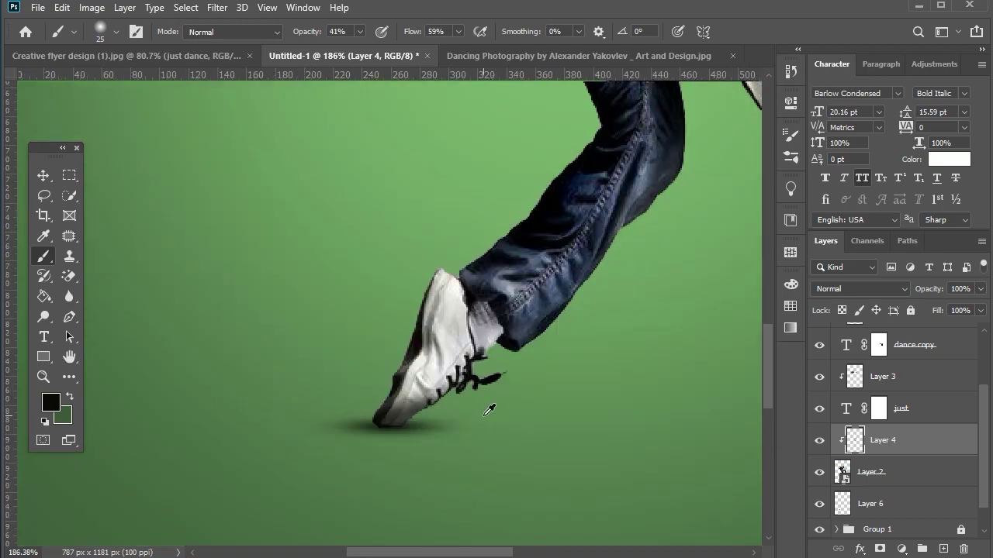
left_click_drag(451, 399, 512, 349)
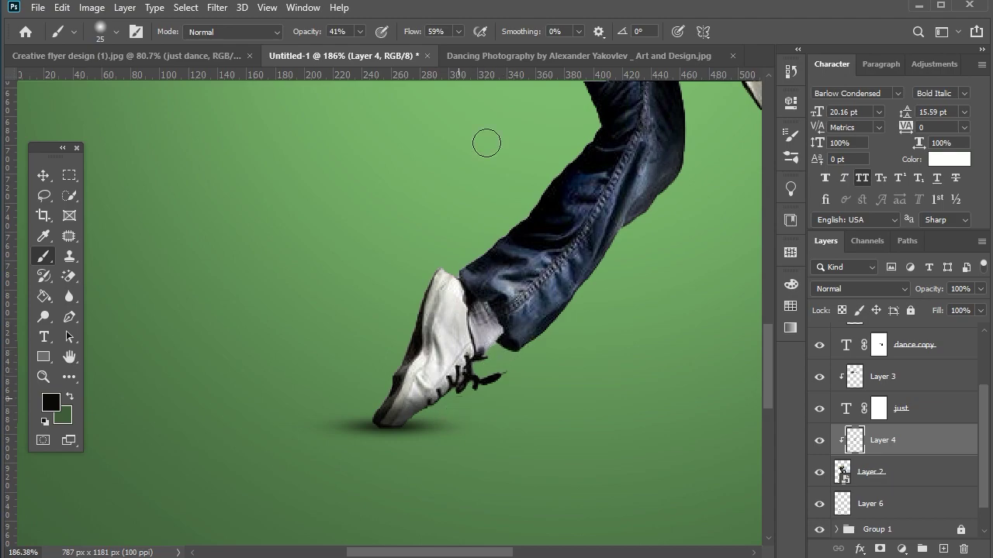
left_click_drag(295, 32, 279, 32)
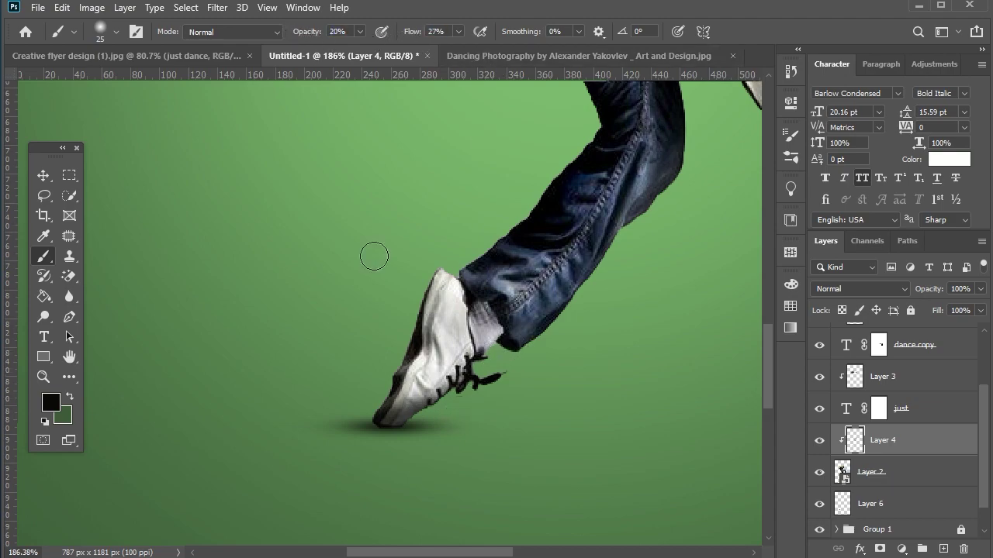
mouse_move(394, 408)
left_mouse_down()
mouse_move(390, 416)
mouse_move(443, 381)
left_mouse_up()
key("ctrl+0")
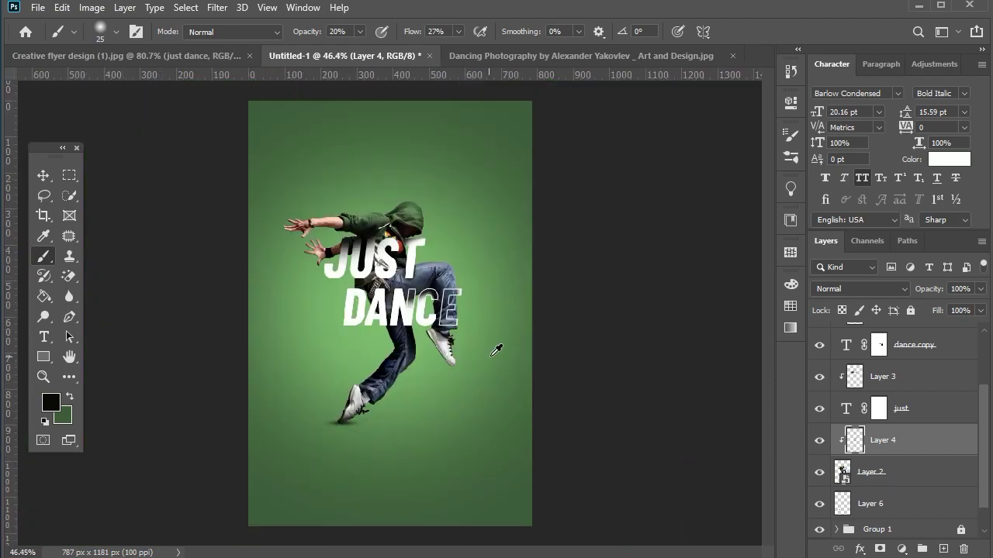
left_click(43, 175)
left_click(185, 310)
Duplicate the dancer layer and shrink the original to a small figure near the bottom.
scroll(185, 310, "up", 2)
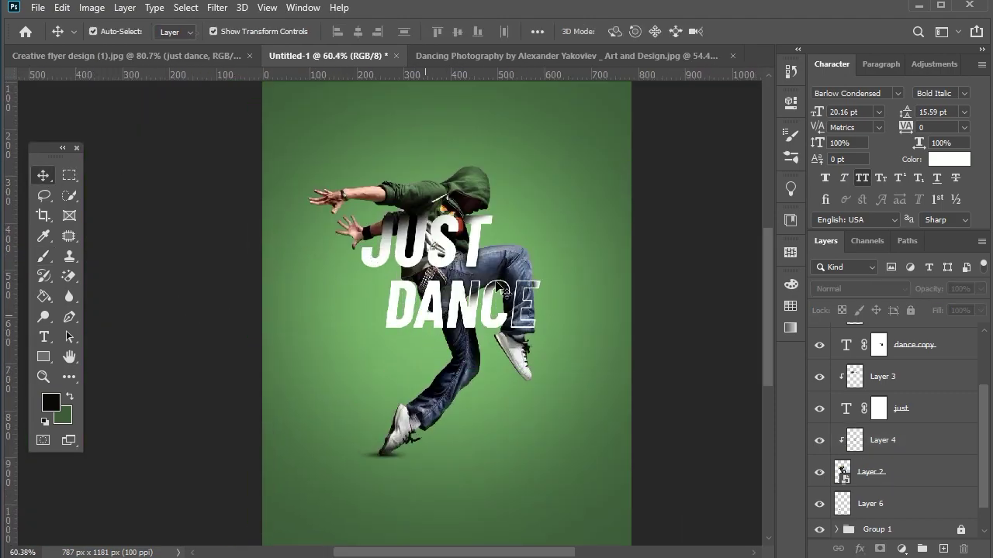
left_click(912, 476)
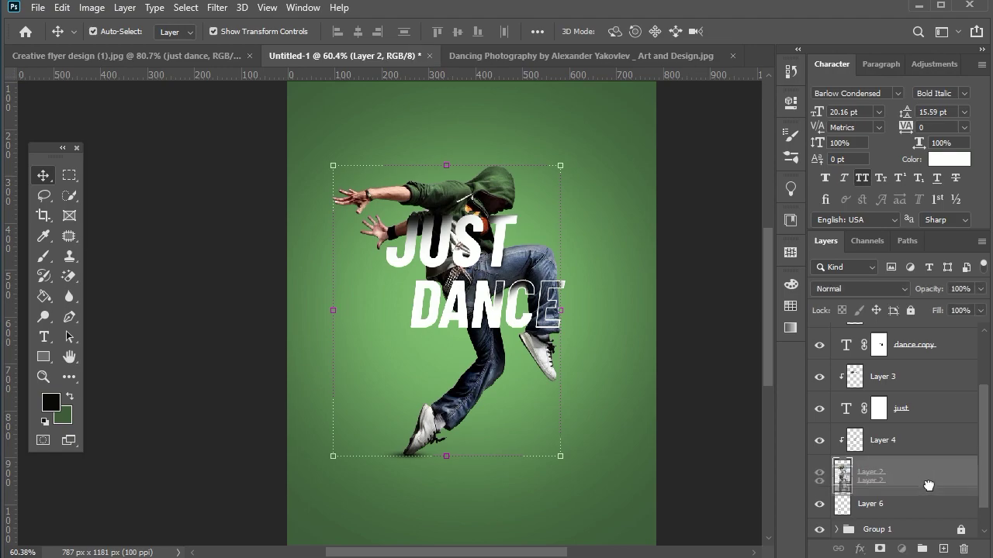
key("ctrl+j")
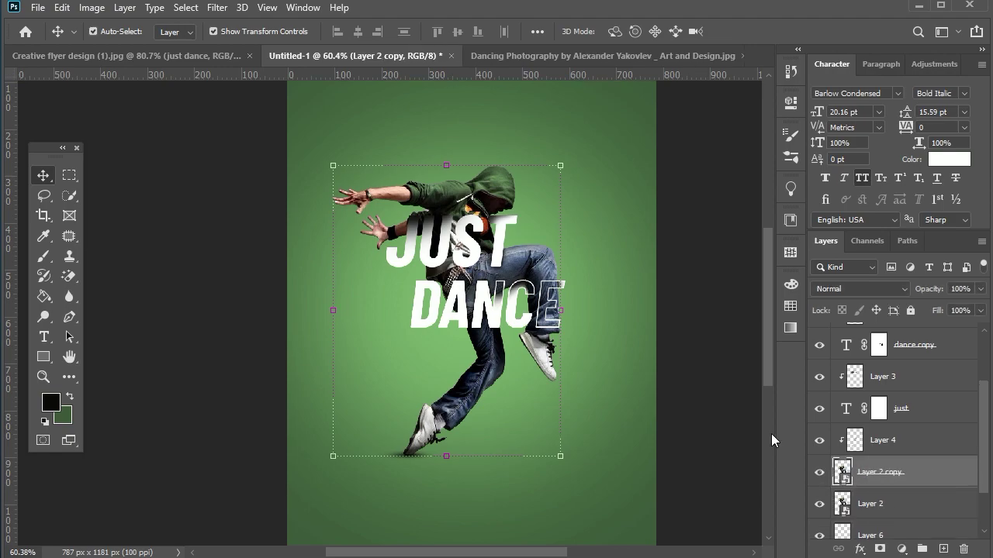
left_click(923, 504)
key("ctrl+t")
left_click_drag(446, 165, 438, 401)
left_click_drag(478, 437, 524, 436)
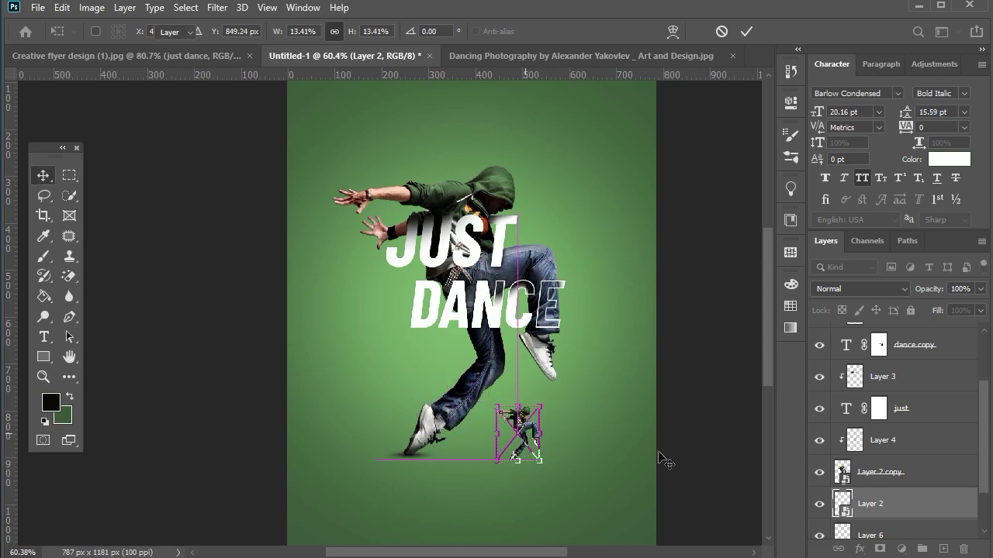
key("Return")
Give the small dancer a white (#ffffff) Color Overlay and nudge it slightly lower.
left_click(859, 548)
left_click(885, 486)
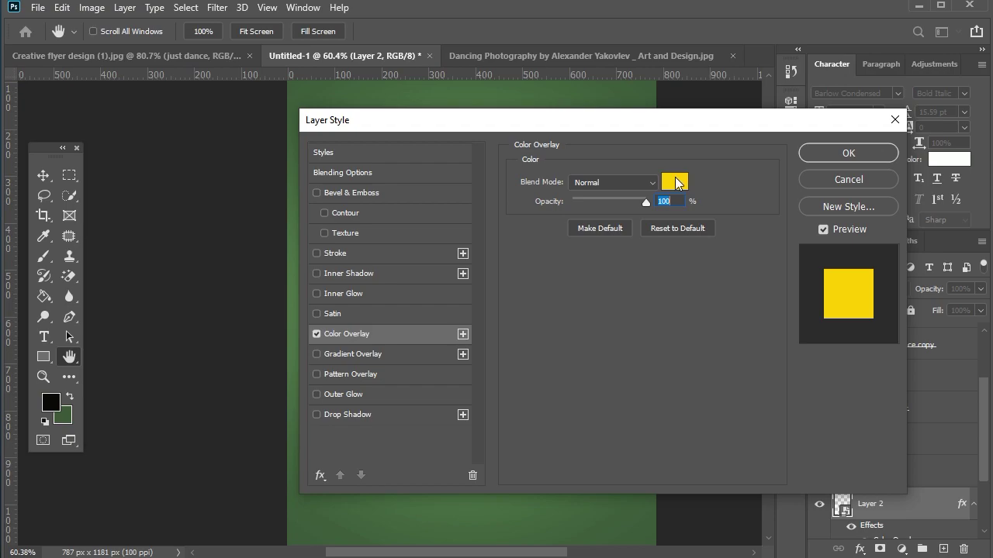
left_click(676, 182)
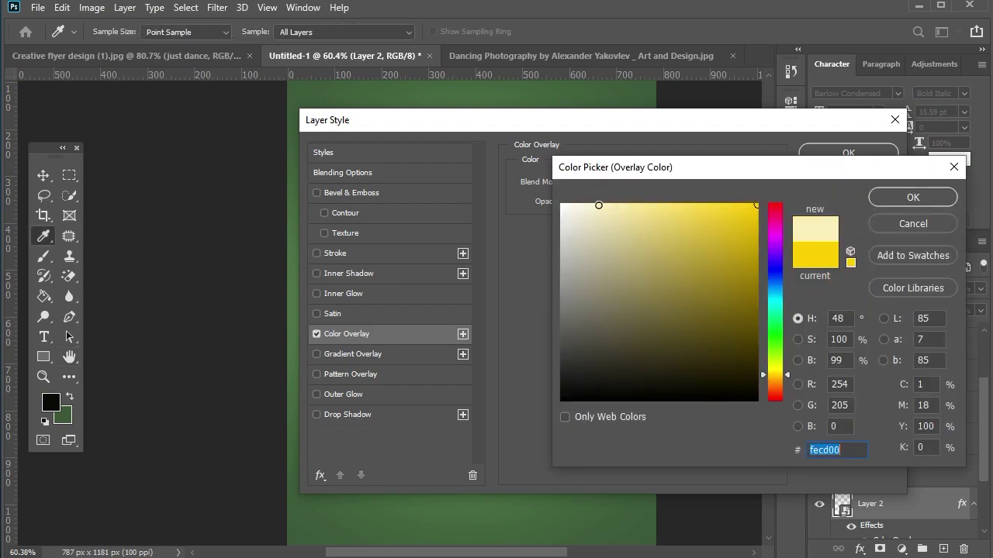
type("ffffff")
left_click(908, 194)
left_click(848, 153)
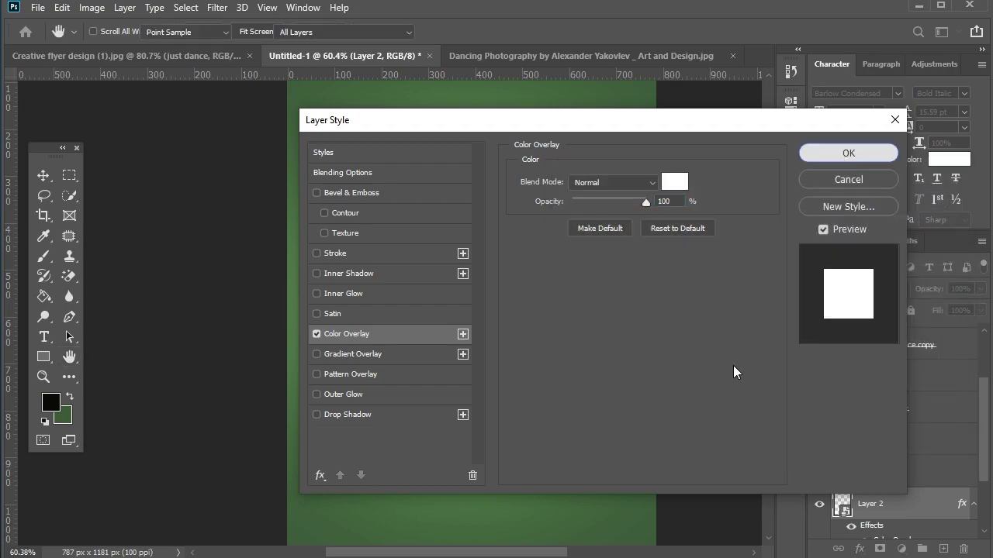
left_click(734, 413)
left_click(523, 439)
left_click_drag(523, 439, 524, 454)
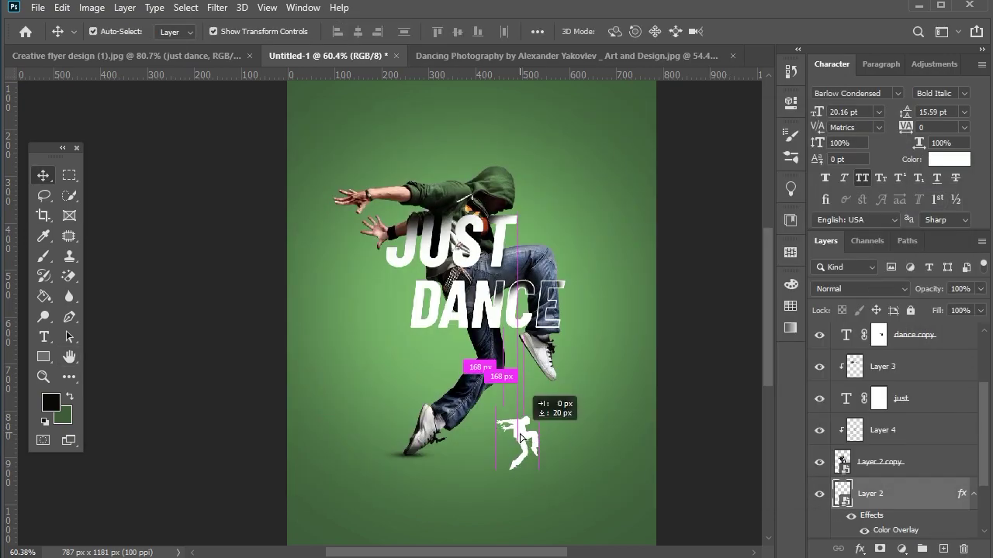
Make the URL text lowercase, with tracking 0 and Light weight.
left_click(744, 425)
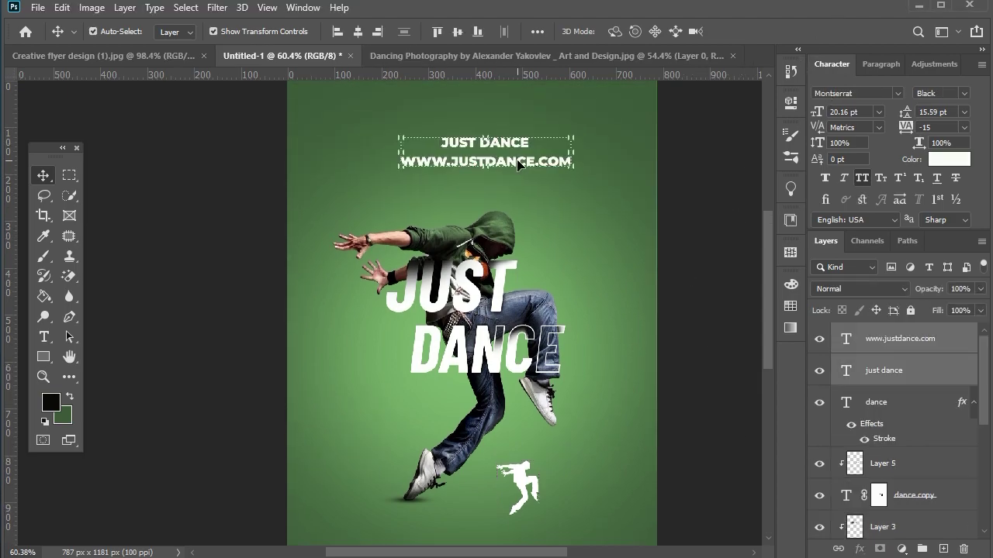
left_click(900, 338)
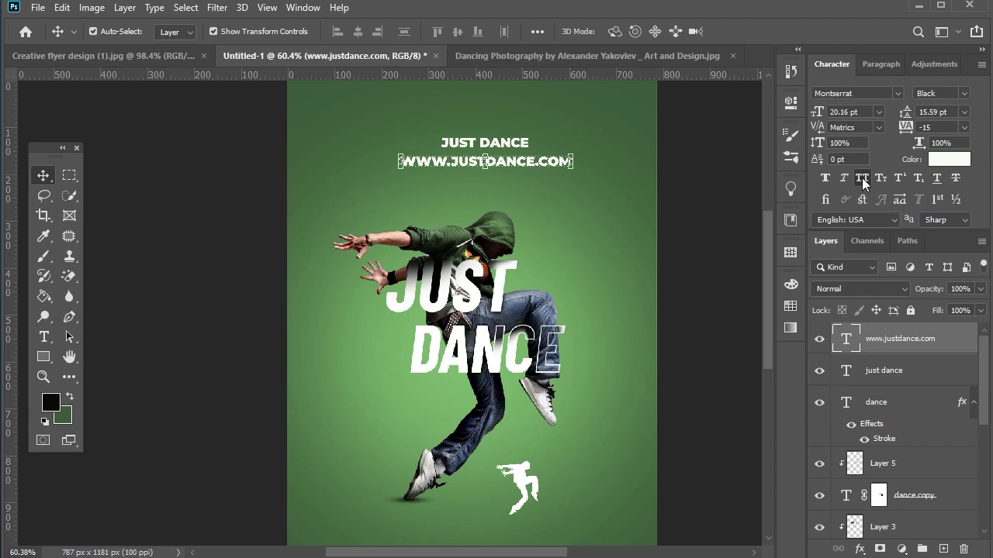
left_click(861, 177)
left_click(965, 132)
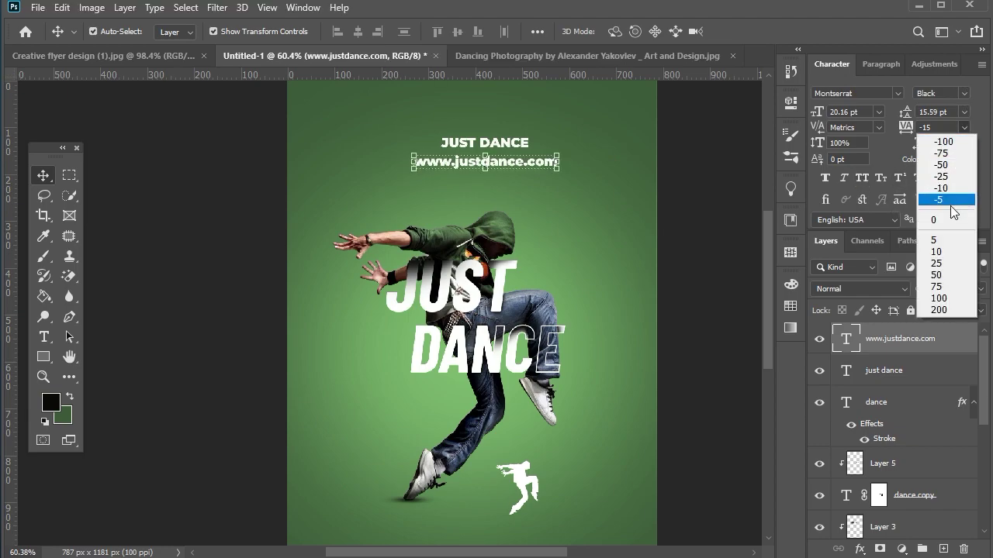
left_click(945, 215)
left_click(963, 93)
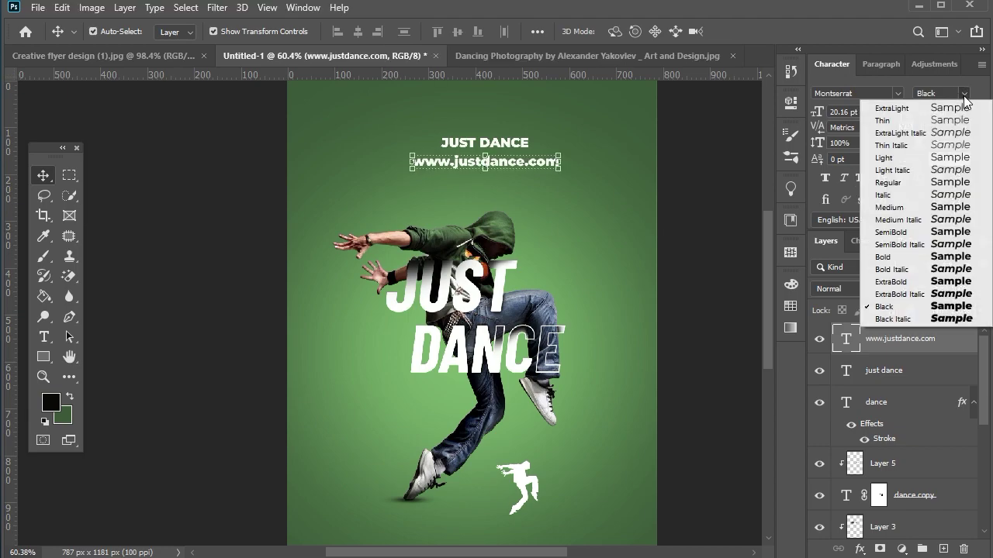
left_click(959, 159)
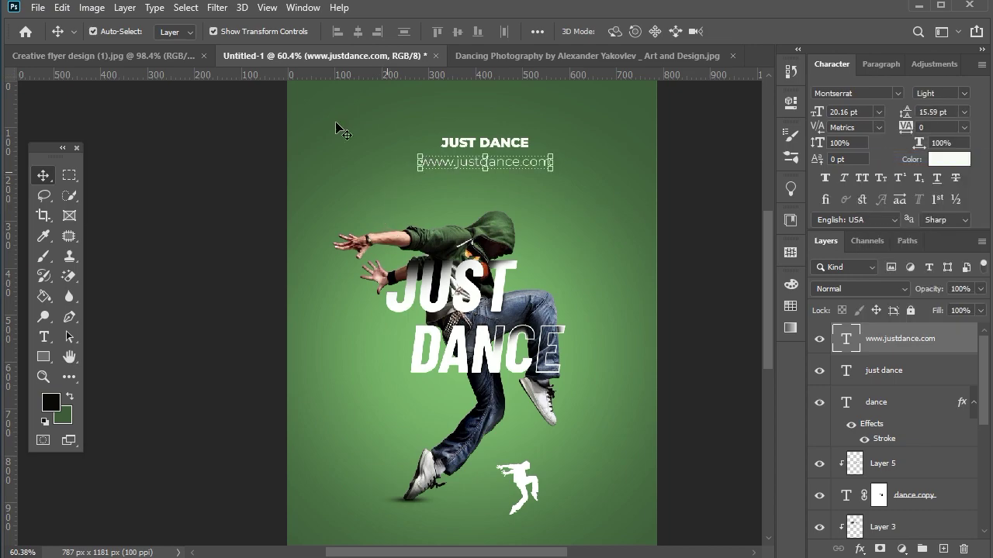
scroll(417, 133, "up", 1)
scroll(481, 155, "up", 2)
scroll(512, 231, "up", 2)
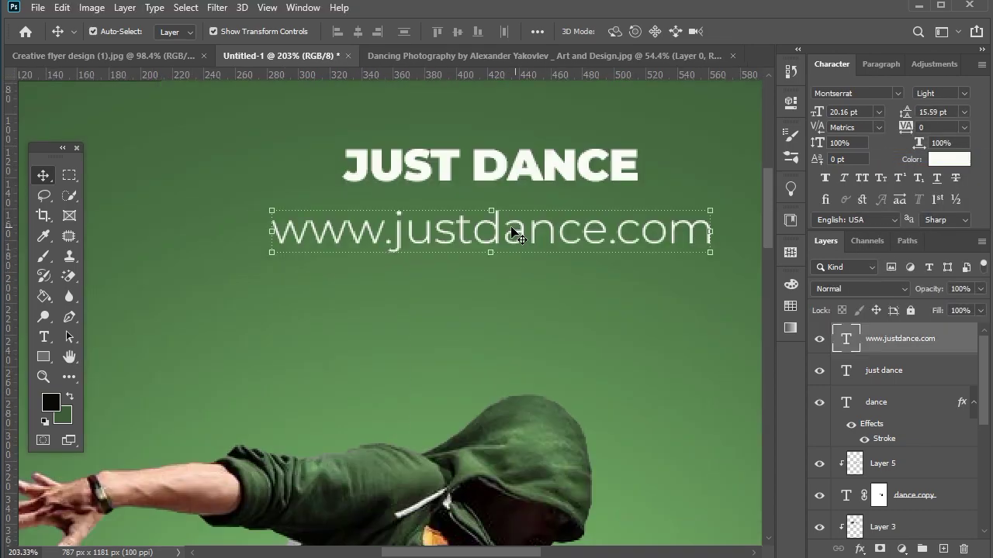
mouse_move(491, 210)
left_mouse_down()
mouse_move(492, 200)
mouse_move(390, 218)
left_mouse_up()
key("Return")
scroll(506, 217, "down", 3, "alt")
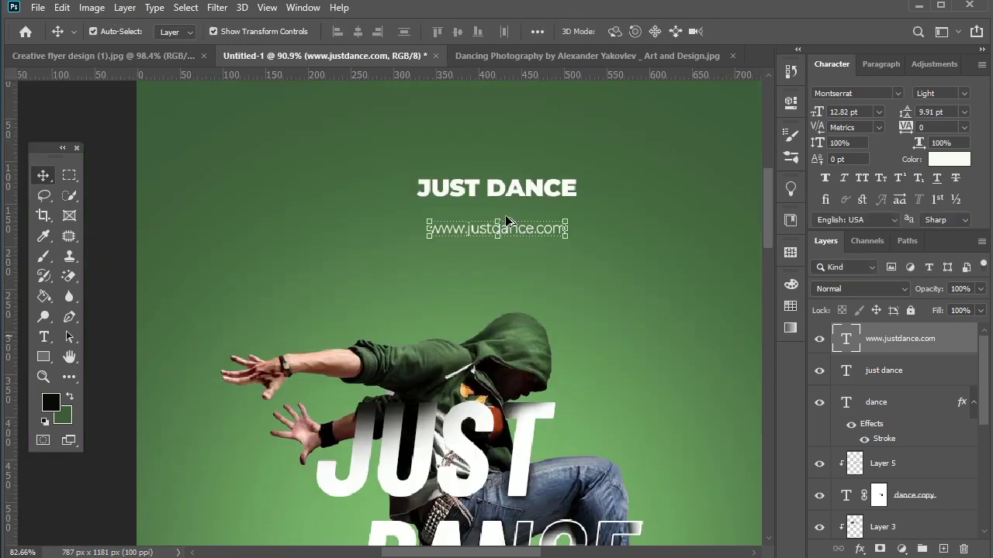
Move the small JUST DANCE caption to the bottom and the URL toward the top.
mouse_move(543, 132)
left_mouse_down()
mouse_move(416, 407)
mouse_move(410, 500)
left_mouse_up()
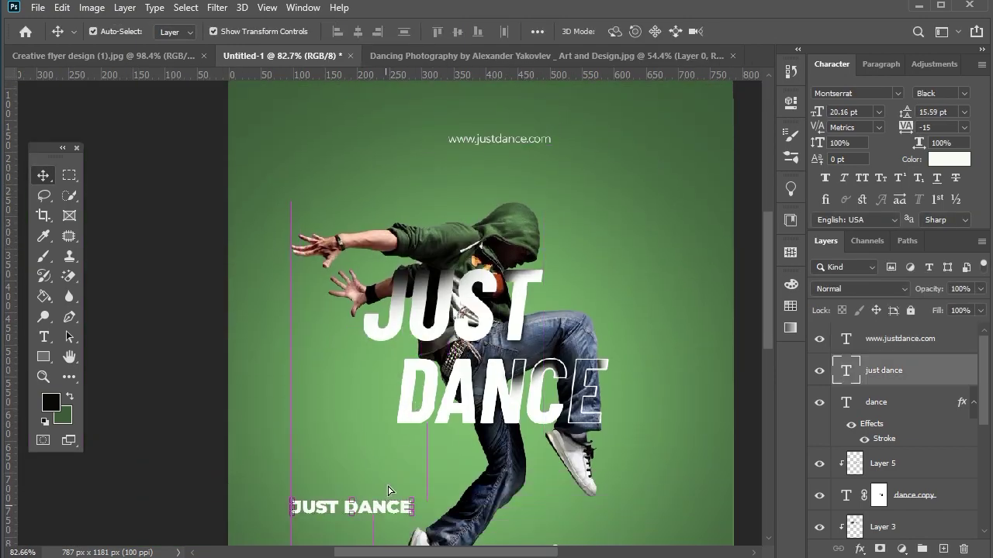
scroll(495, 224, "up", 3)
left_click_drag(516, 280, 516, 227)
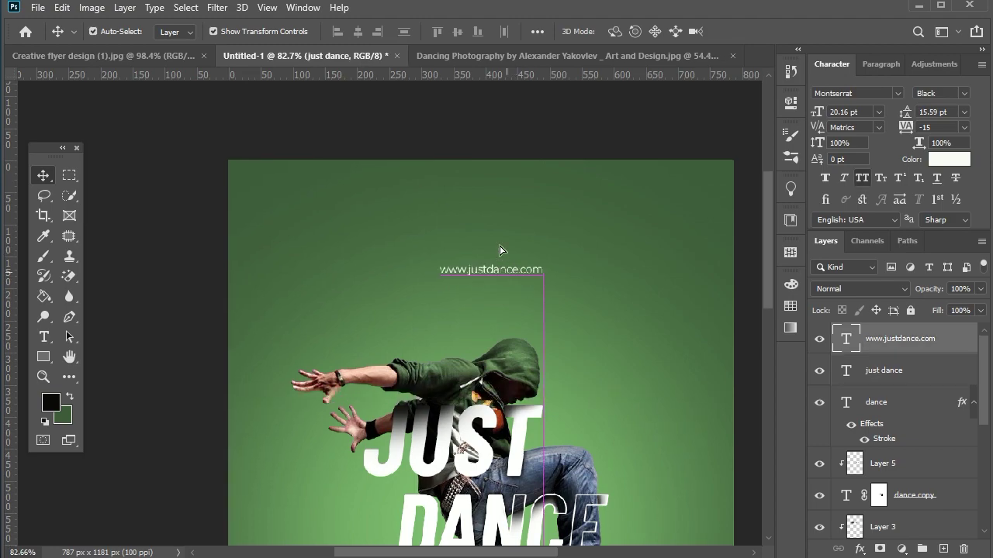
scroll(611, 262, "down", 6)
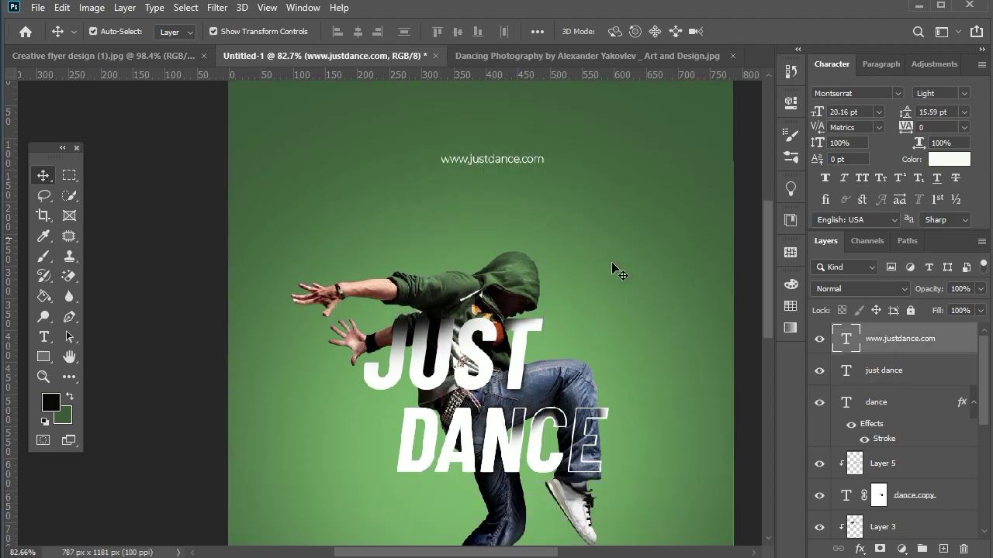
left_click_drag(431, 519, 527, 132)
Shift the URL lower-left and place the scaled-down dancer silhouette above it.
scroll(524, 124, "up", 3)
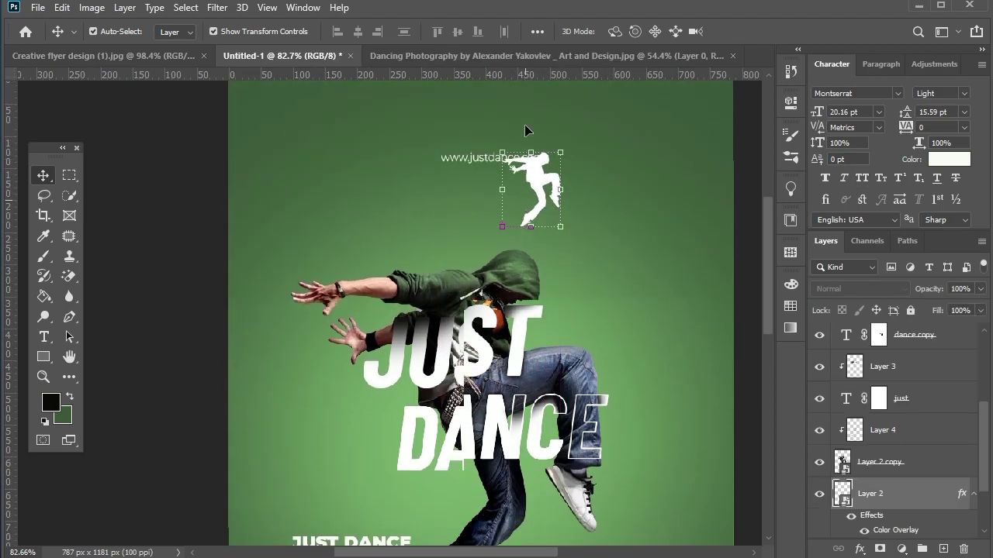
scroll(504, 194, "up", 3)
scroll(483, 268, "up", 3)
left_click_drag(480, 299, 388, 344)
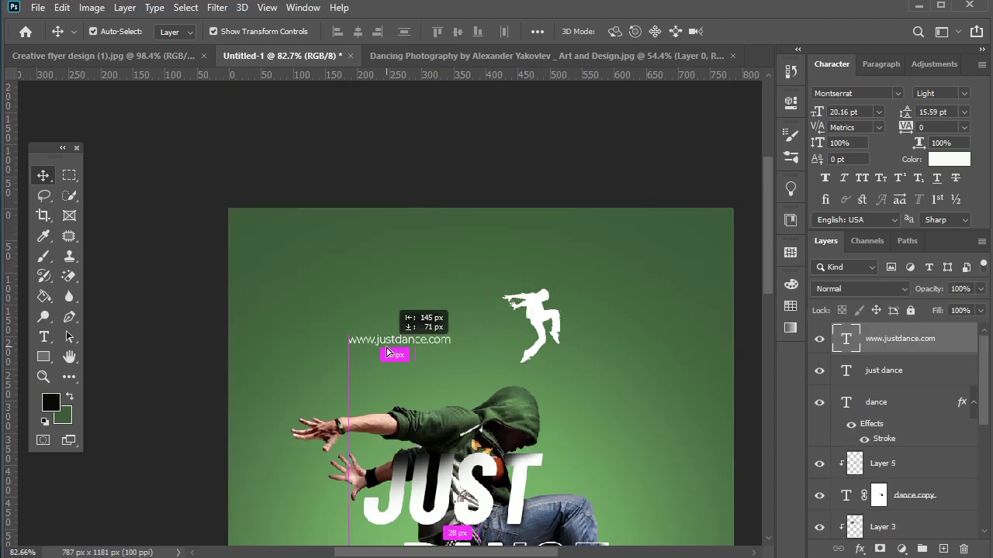
mouse_move(535, 359)
left_mouse_down()
mouse_move(488, 314)
mouse_move(497, 288)
mouse_move(487, 258)
left_mouse_up()
key("Return")
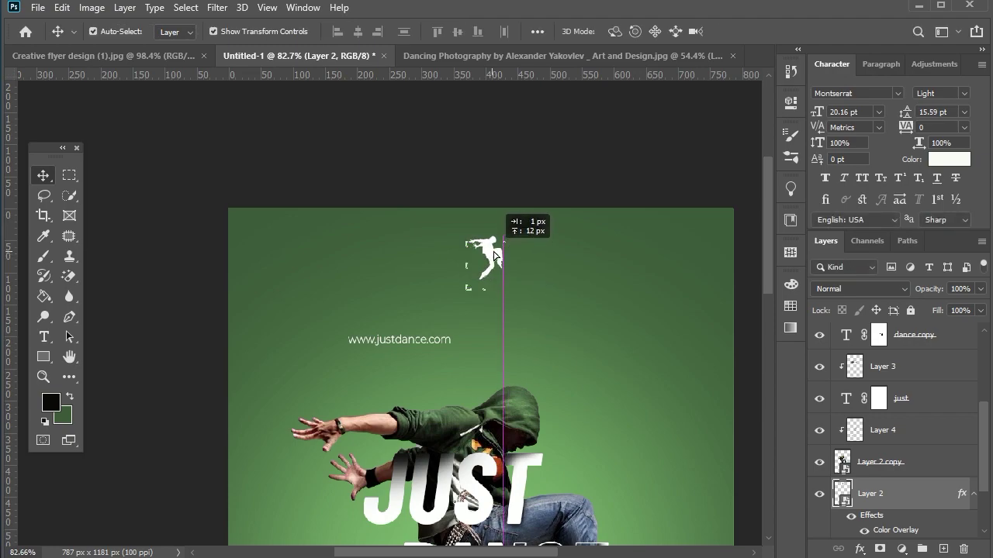
scroll(487, 258, "up", 4)
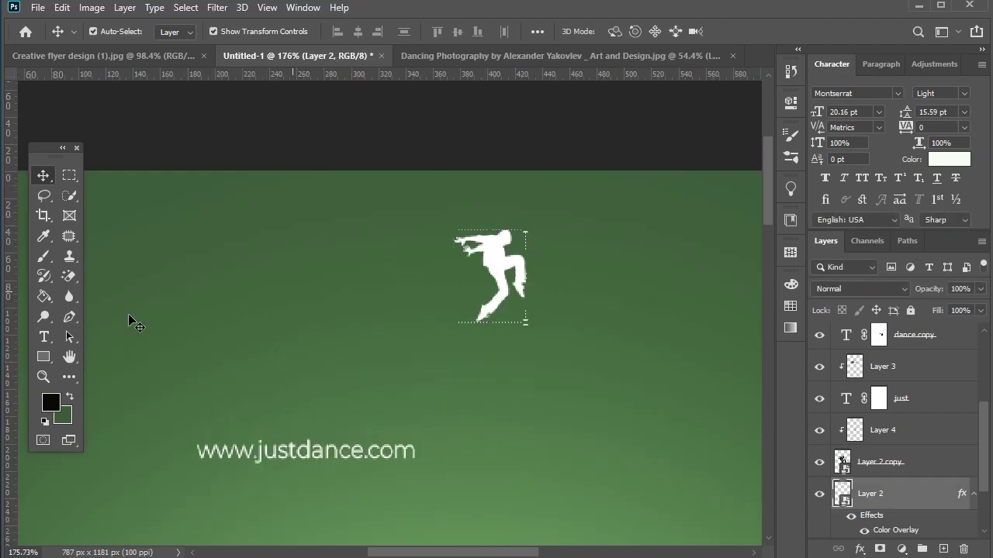
Draw a no-fill, white-stroke rectangle around the small dancer silhouette.
left_click(128, 317)
left_click(177, 31)
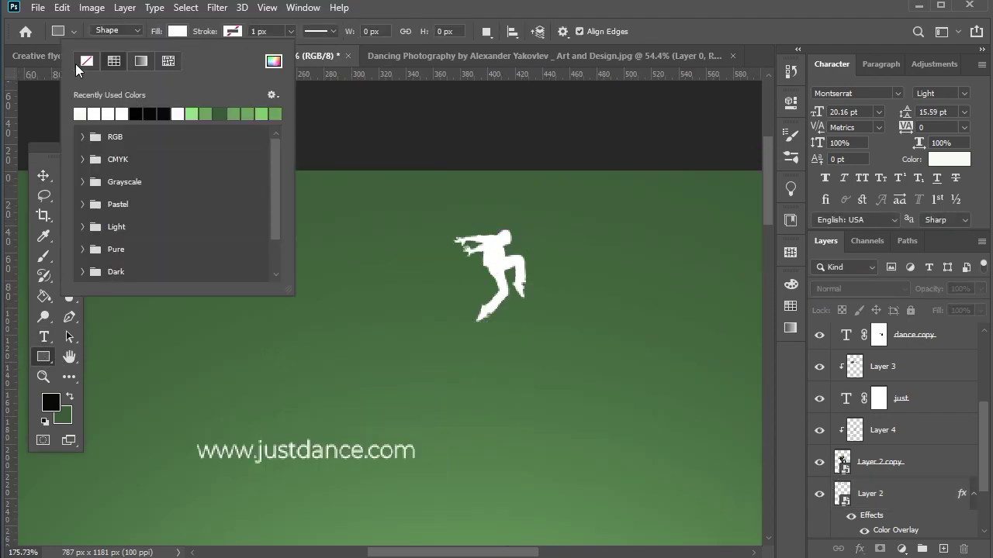
left_click(231, 31)
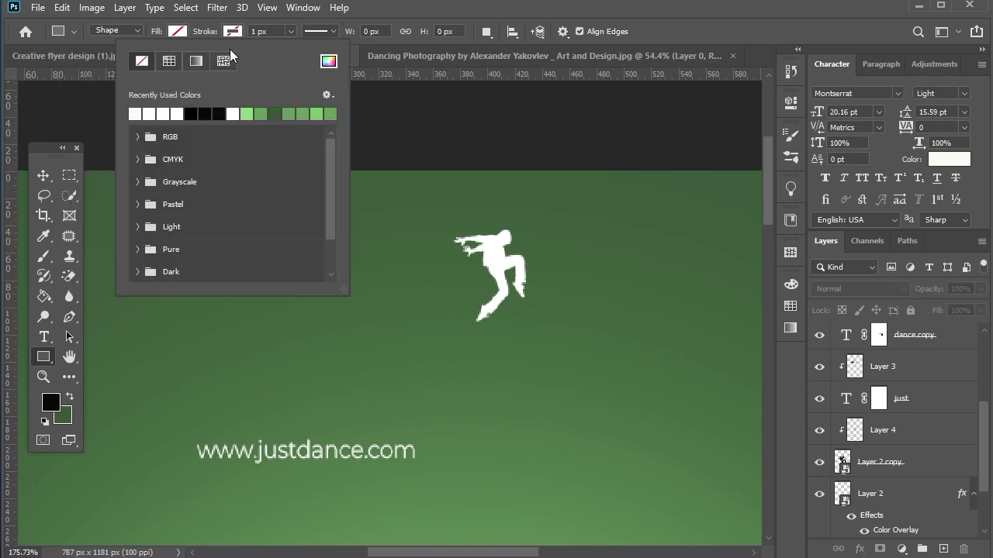
left_click_drag(442, 204, 526, 352)
type("7")
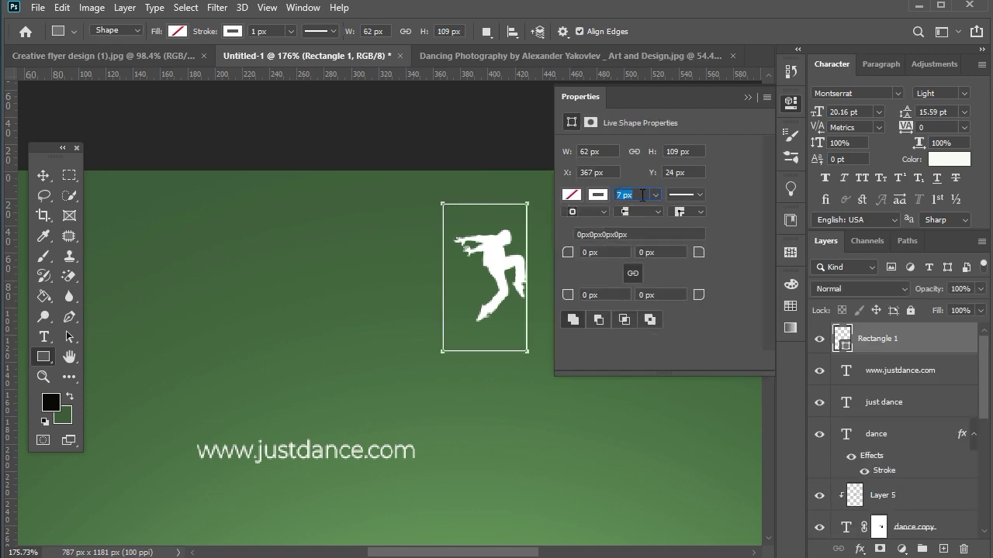
type("5")
key("Return")
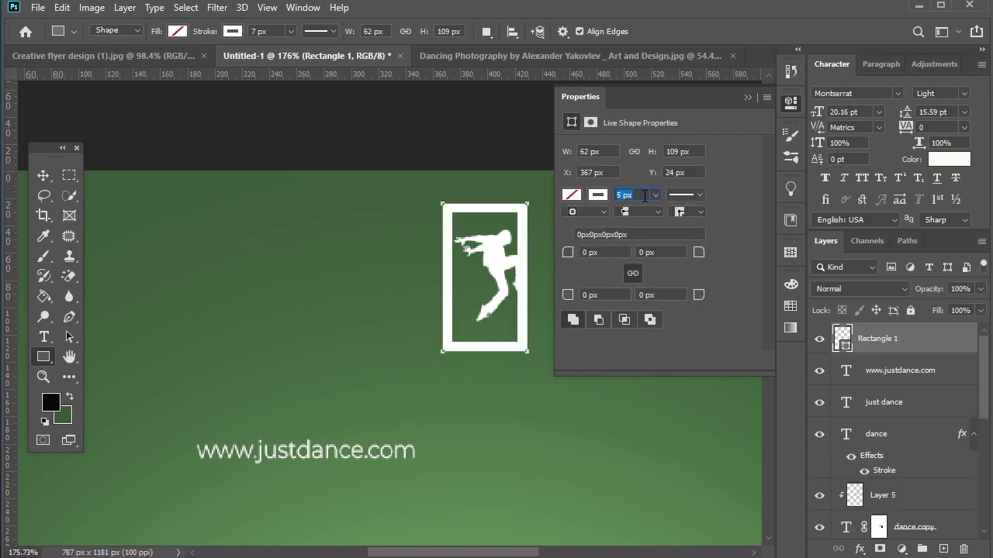
Widen and lengthen the rectangle frame and reposition the dancer inside it.
left_click(45, 174)
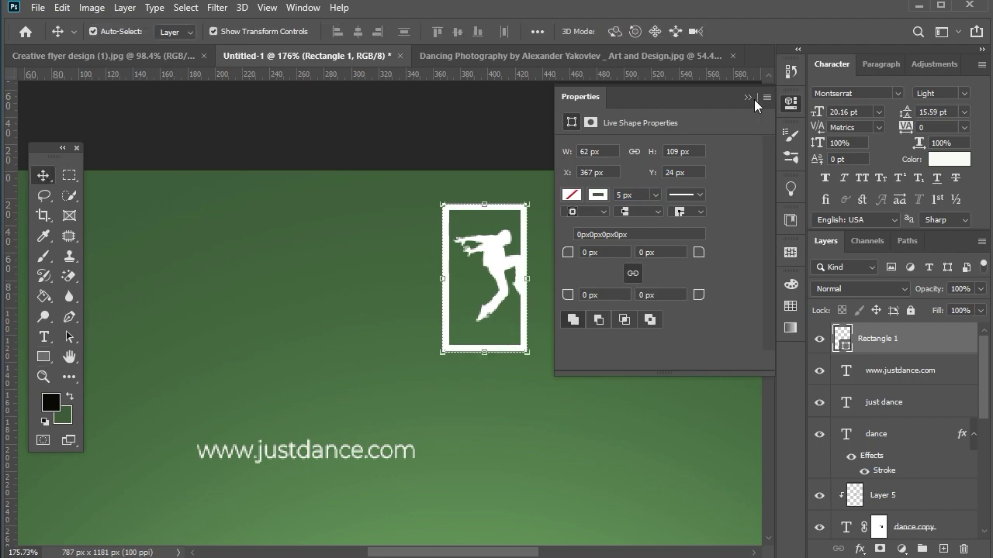
left_click(754, 100)
scroll(585, 239, "up", 2, "alt")
left_click_drag(489, 284, 502, 286)
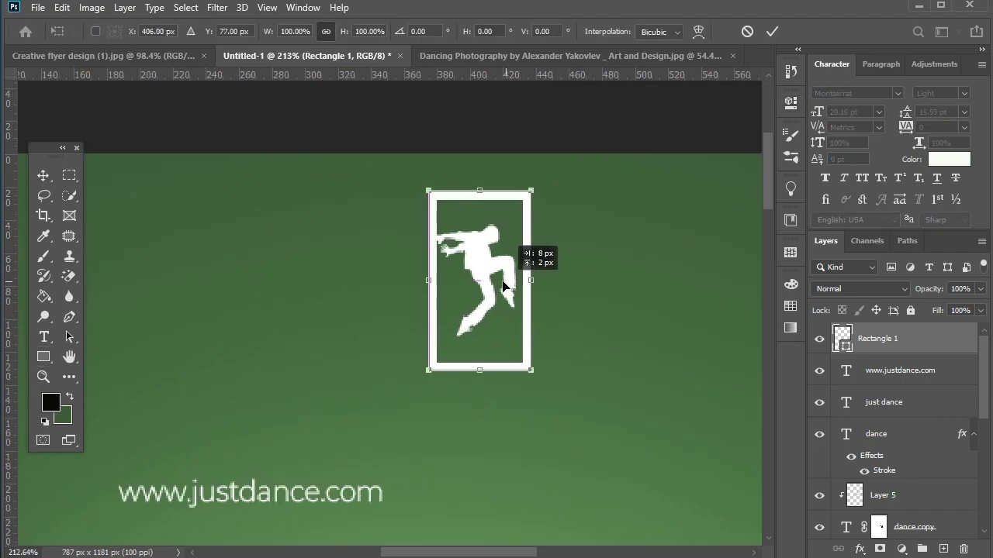
left_click_drag(428, 280, 415, 280)
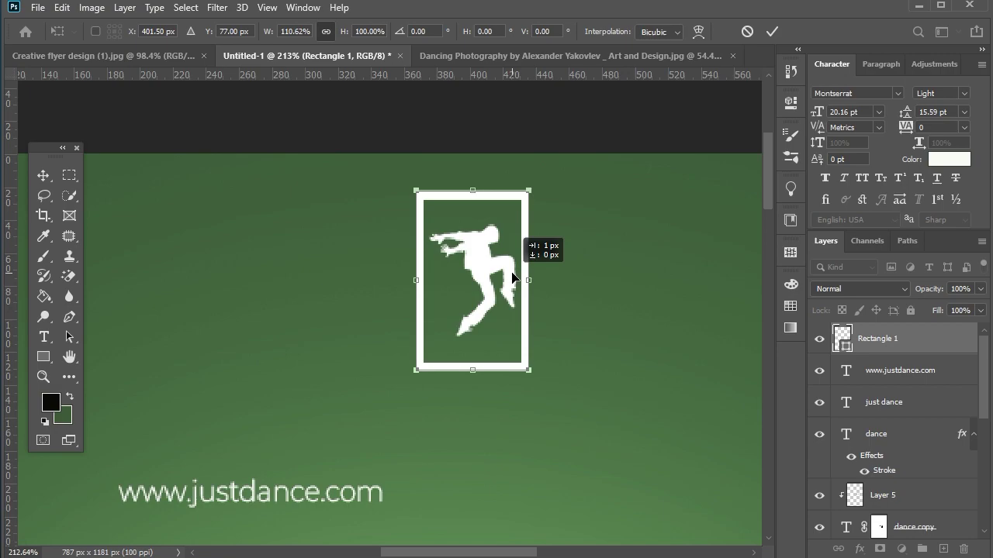
key("Return")
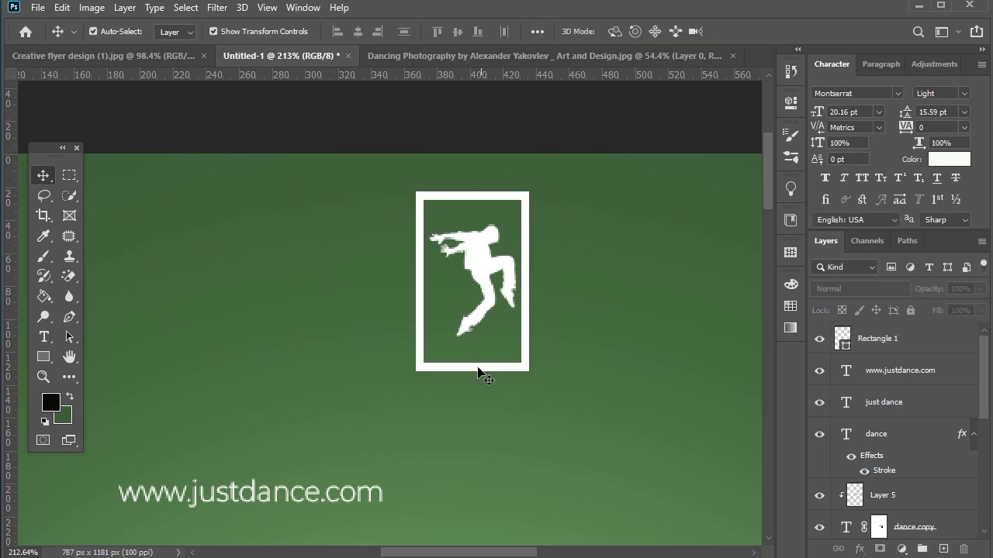
left_click_drag(472, 370, 472, 383)
key("Return")
left_click_drag(490, 266, 482, 313)
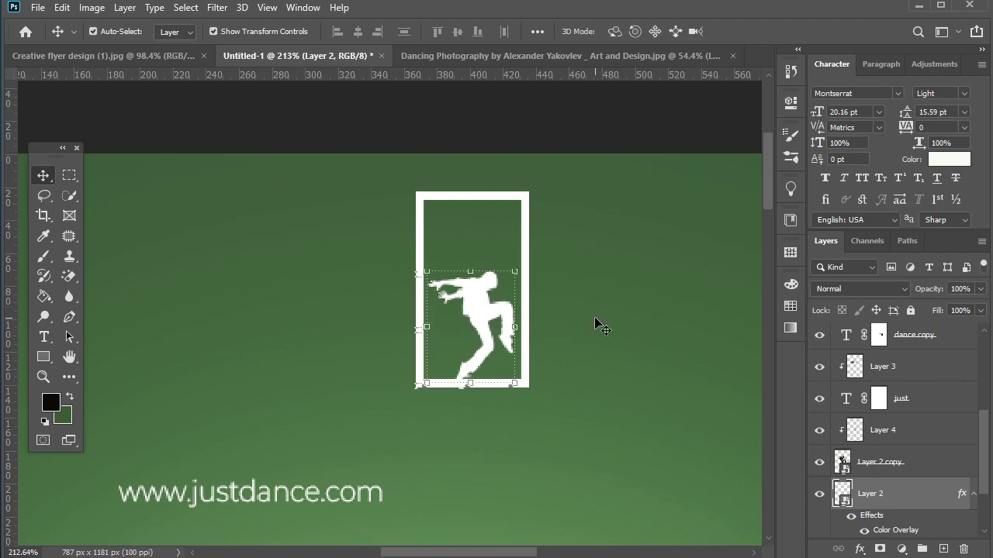
Scale the framed dancer logo down to about 57% and move it into place.
scroll(525, 212, "down", 5)
scroll(532, 265, "up", 5)
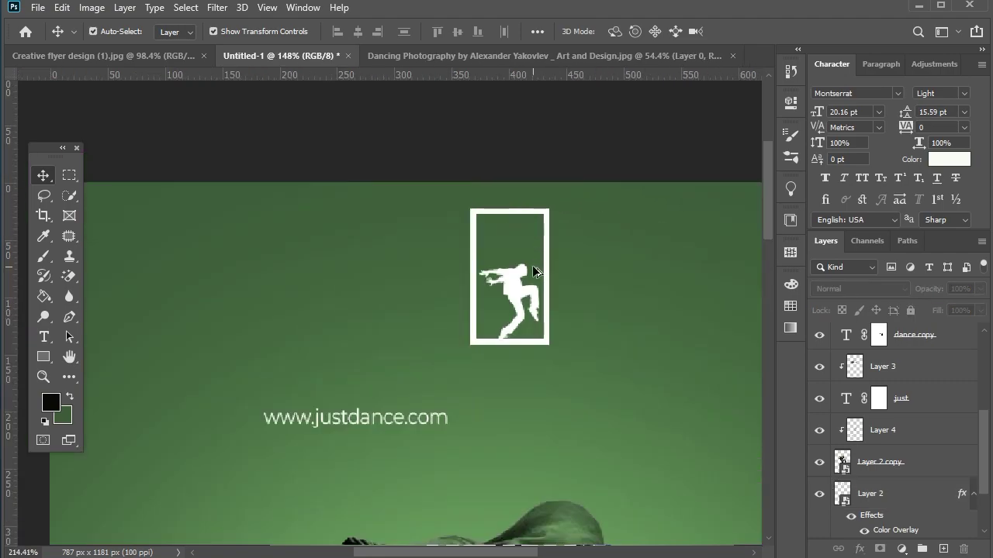
scroll(540, 186, "up", 3)
left_click_drag(504, 330, 505, 329)
left_click_drag(492, 165, 488, 267)
left_click_drag(497, 316, 481, 246)
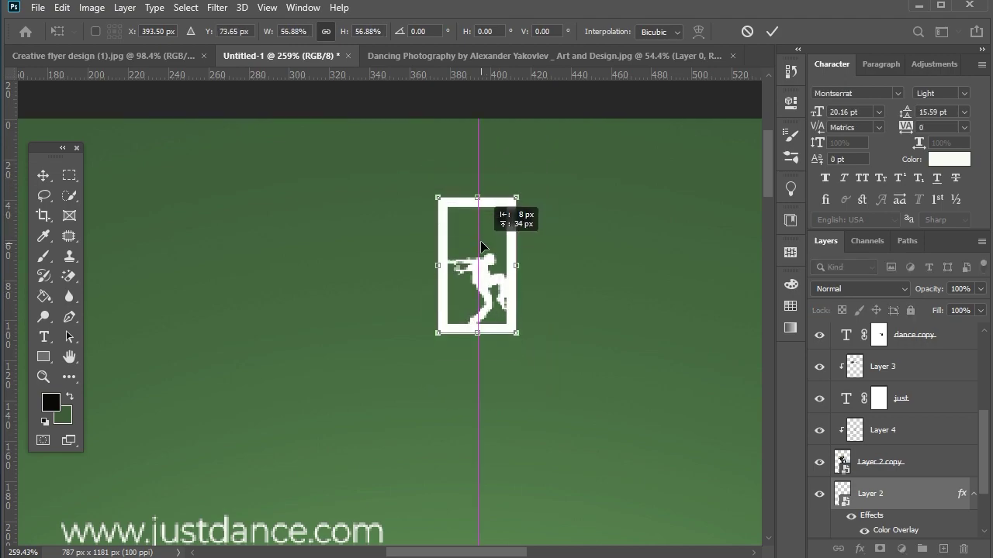
key("Return")
Thin the rectangle frame's stroke to 3 px in its shape properties.
scroll(485, 263, "up", 2)
left_click(491, 239)
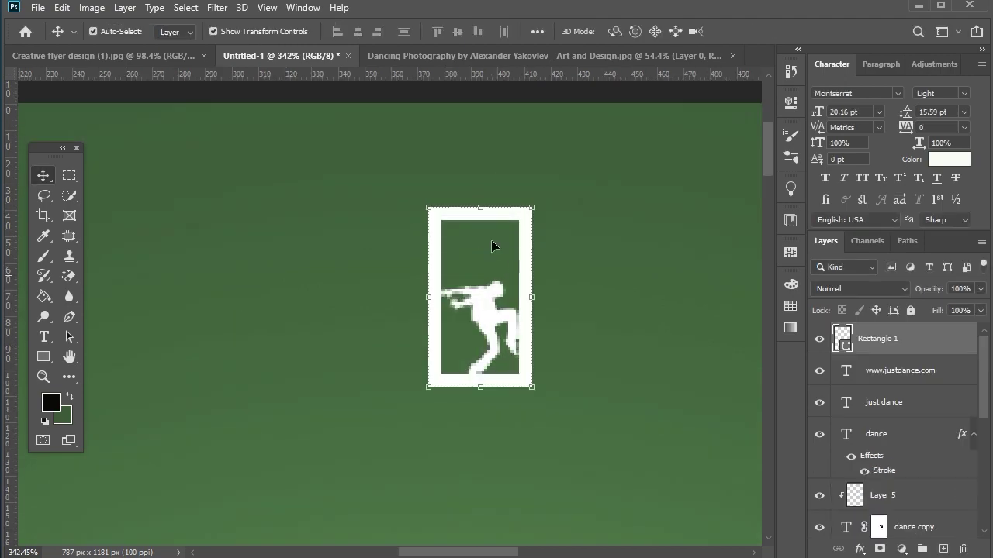
left_click(790, 102)
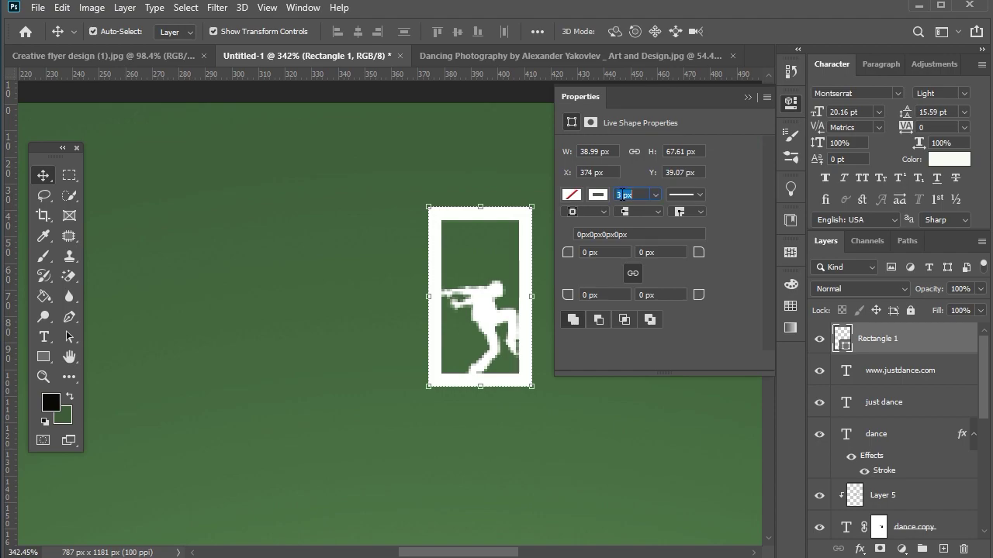
key("Return")
left_click(749, 96)
scroll(644, 207, "down", 10)
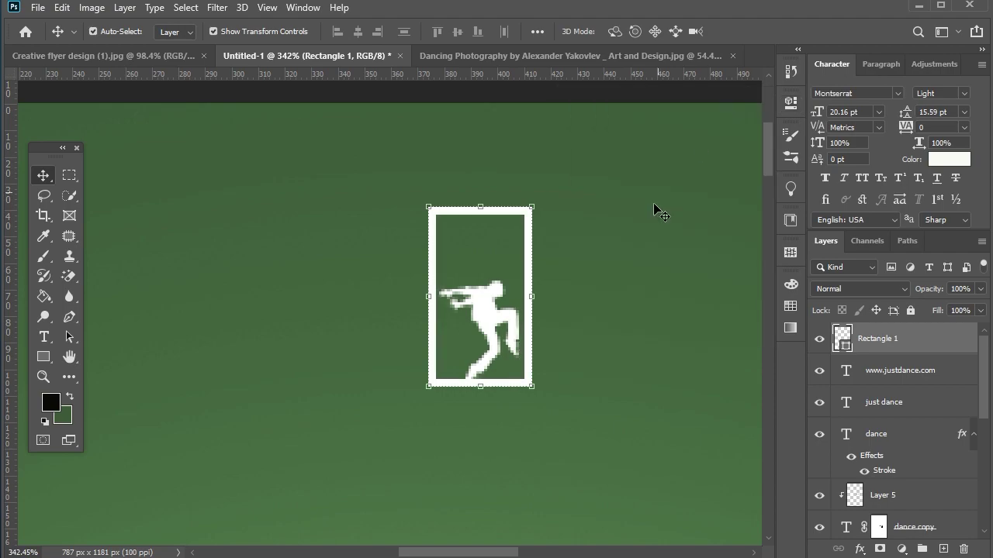
scroll(380, 186, "up", 5)
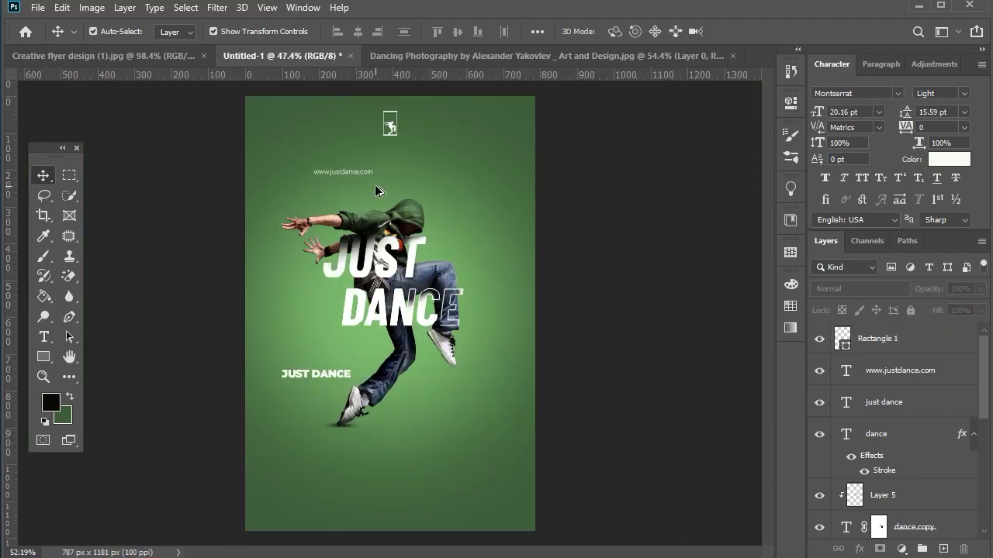
left_click_drag(344, 173, 388, 421)
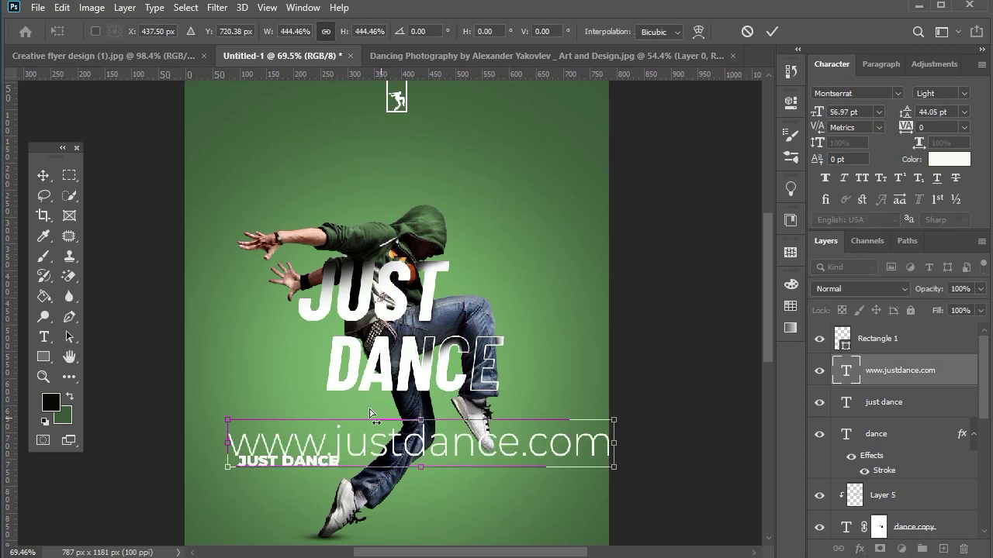
scroll(273, 392, "up", 3)
left_click_drag(505, 489, 447, 411)
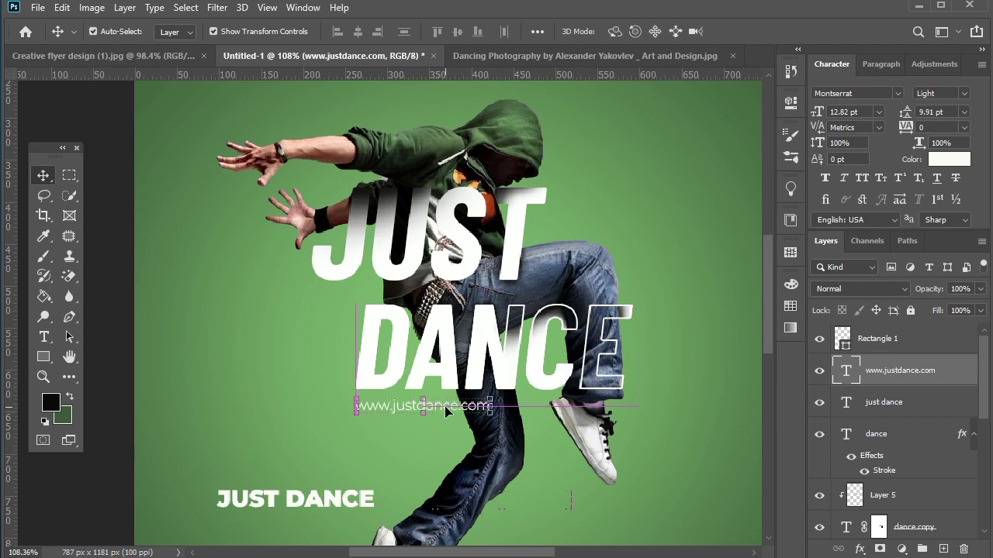
Give the URL a drop shadow with 2 px distance and 3 px size.
left_click_drag(859, 549, 871, 541)
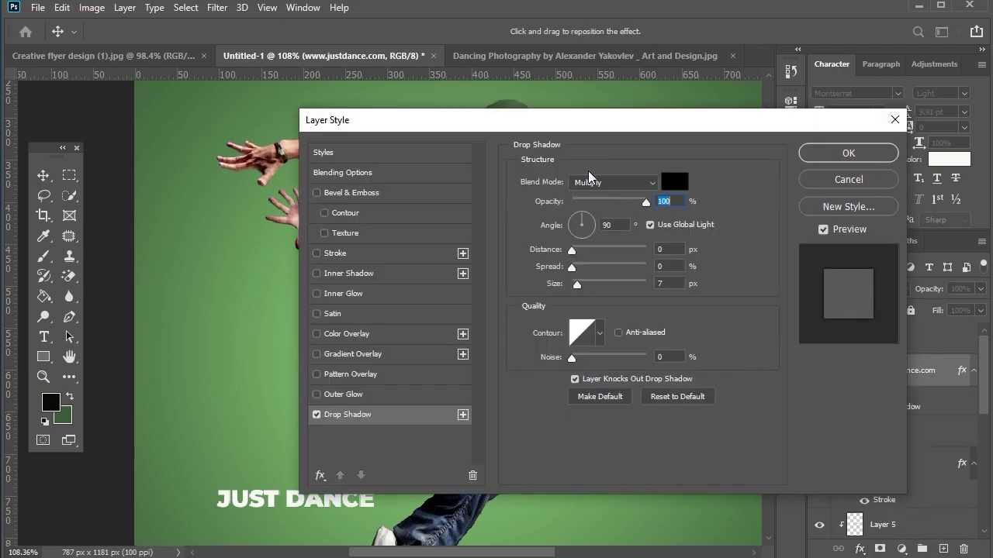
left_click_drag(710, 118, 953, 110)
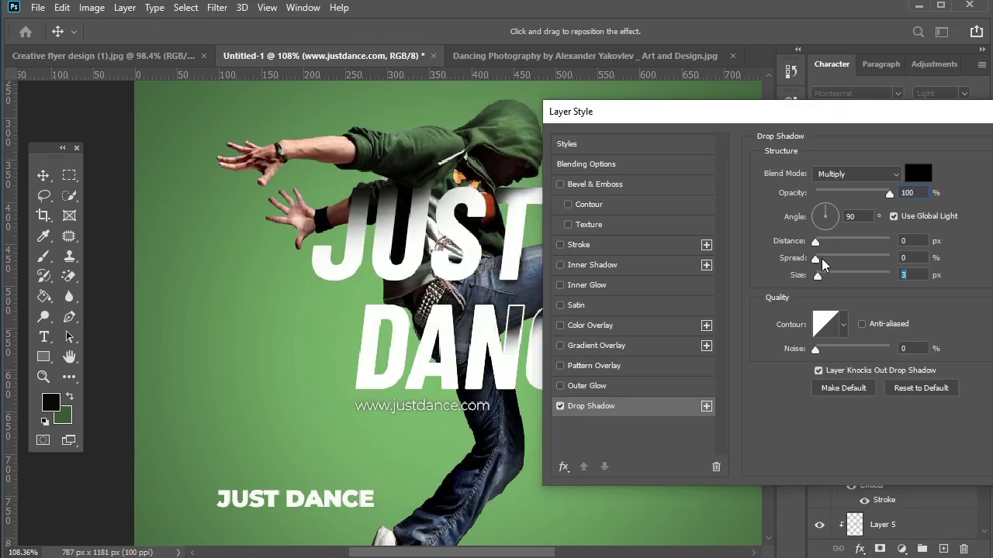
left_click_drag(817, 242, 819, 242)
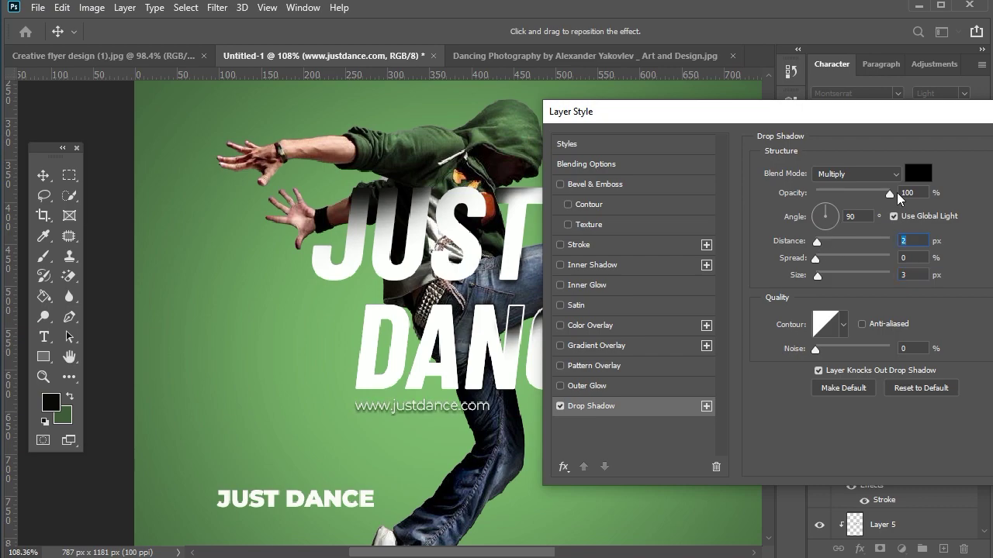
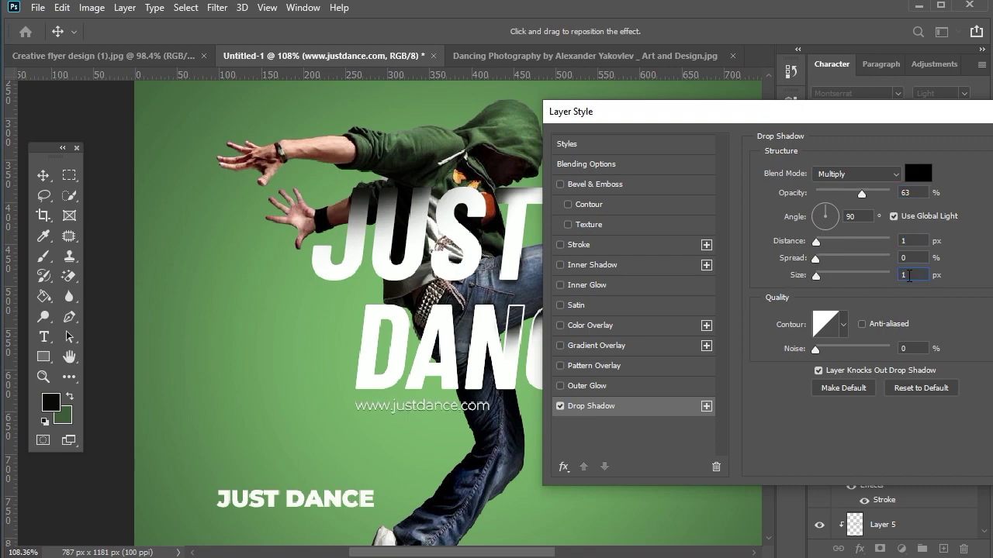
Apply the 63% drop shadow to the website text and move the small JUST DANCE text to the poster top.
key("Return")
key("ctrl+0")
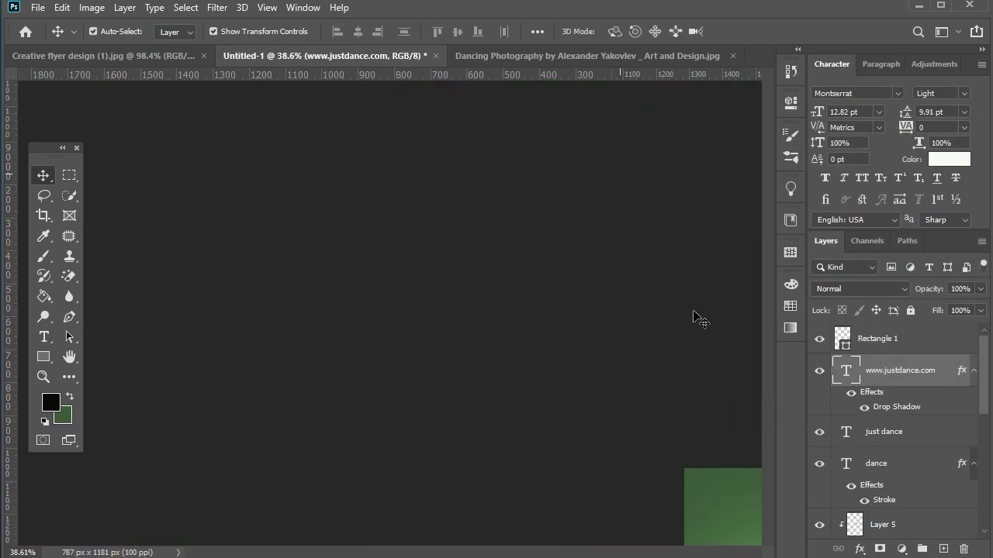
scroll(315, 310, "up", 3)
scroll(355, 498, "up", 1)
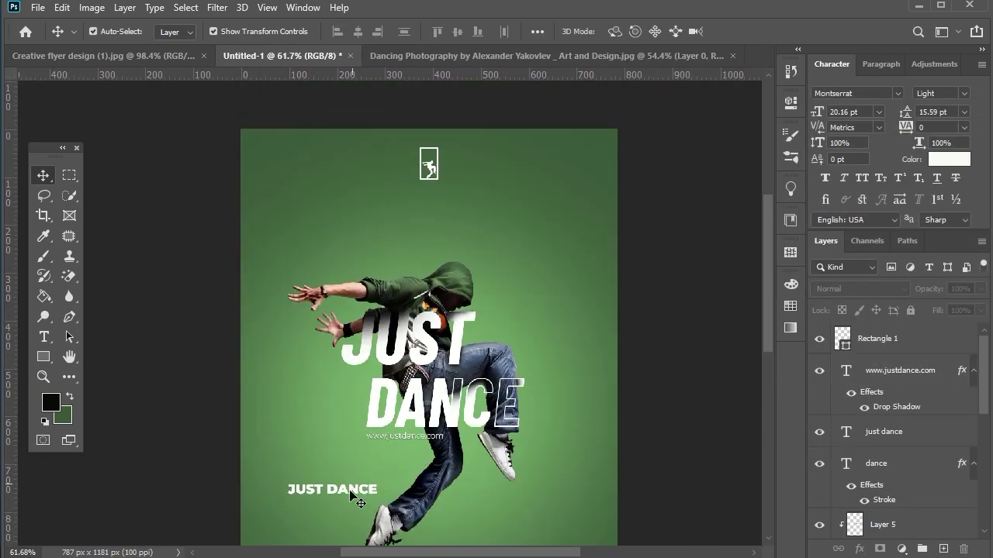
mouse_move(345, 485)
left_mouse_down()
mouse_move(439, 225)
mouse_move(432, 208)
left_mouse_up()
scroll(432, 208, "up", 3)
Break the small JUST DANCE text onto two left-aligned lines.
double_click(383, 217)
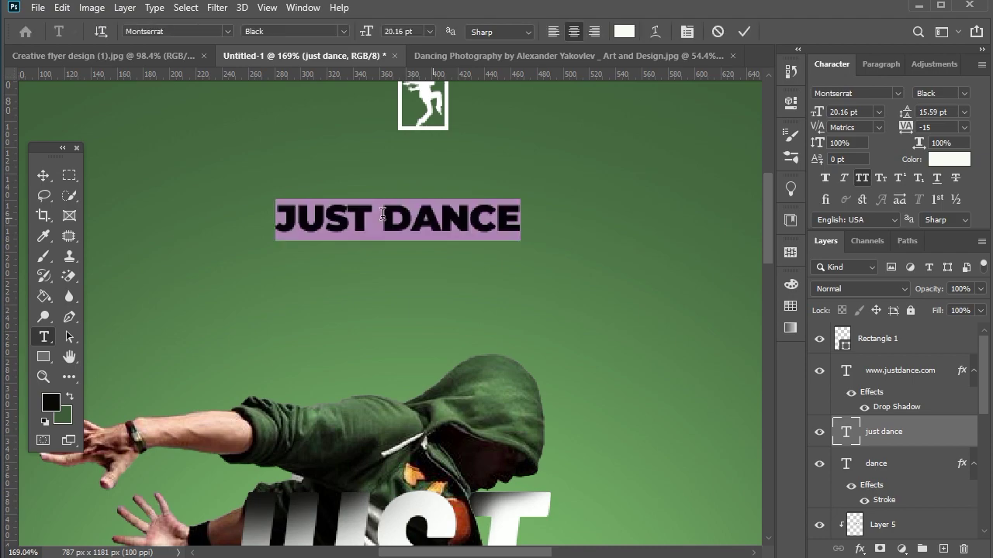
left_click(382, 218)
key("Return")
key("ctrl+a")
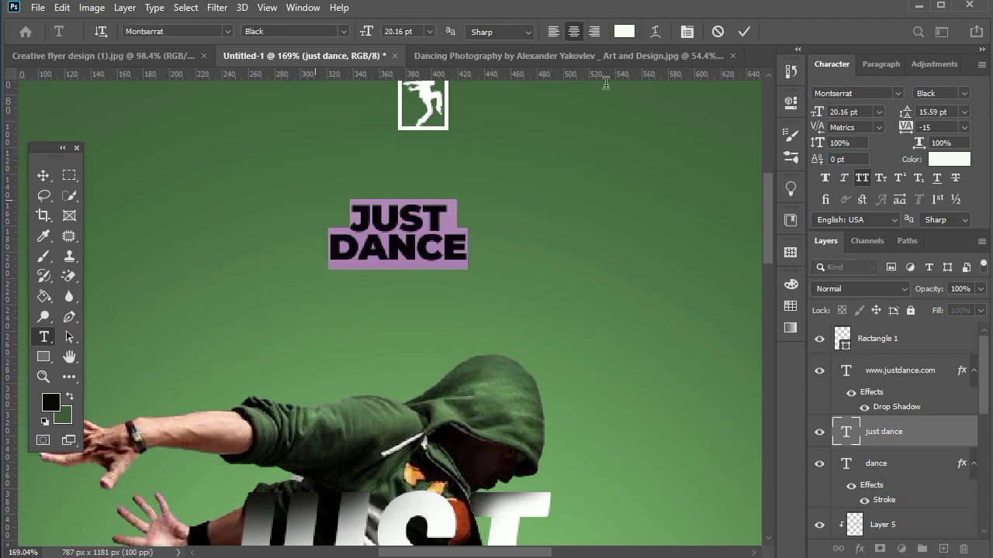
left_click(554, 32)
left_click(43, 175)
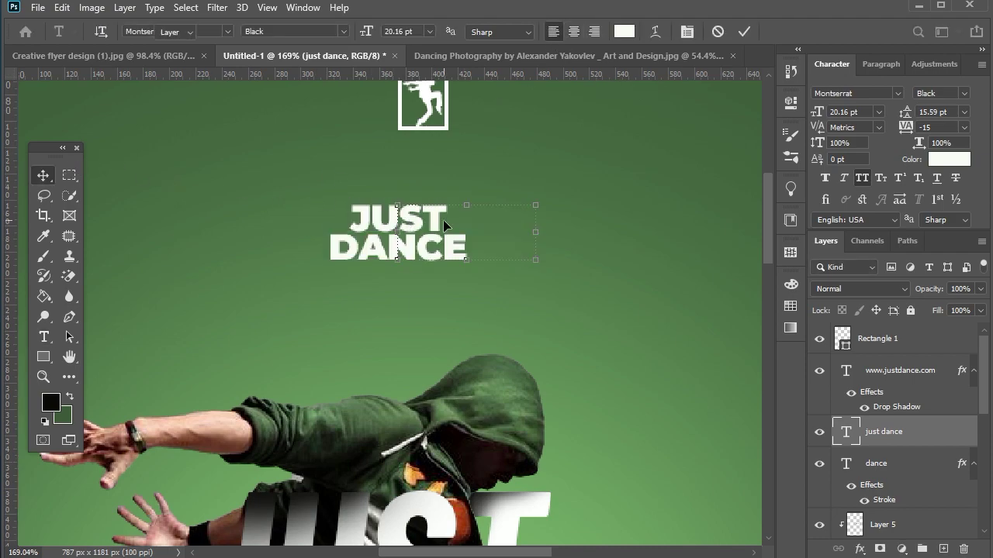
Give the JUST DANCE text 20 pt leading and Medium font weight.
left_click_drag(443, 220, 418, 180)
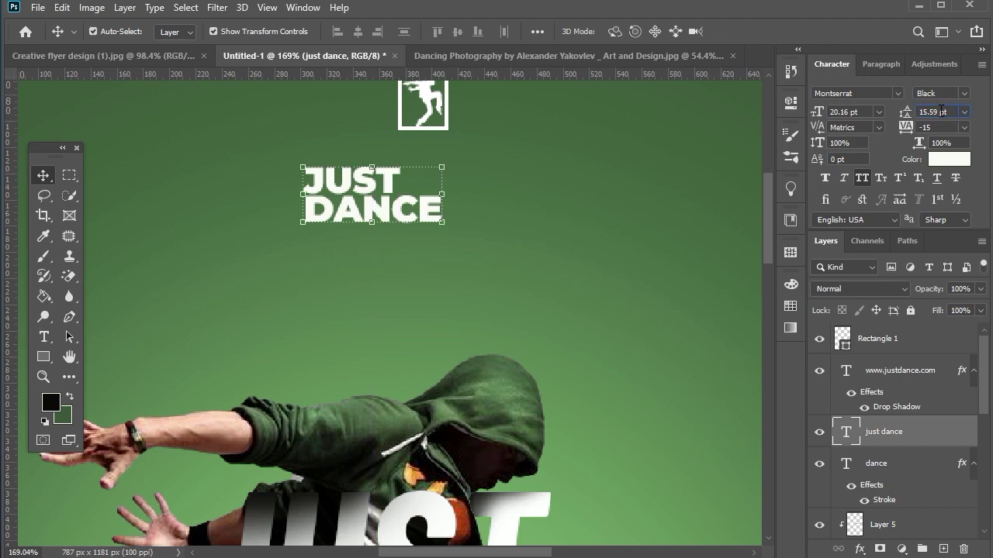
left_click(943, 111)
type("1820")
key("Return")
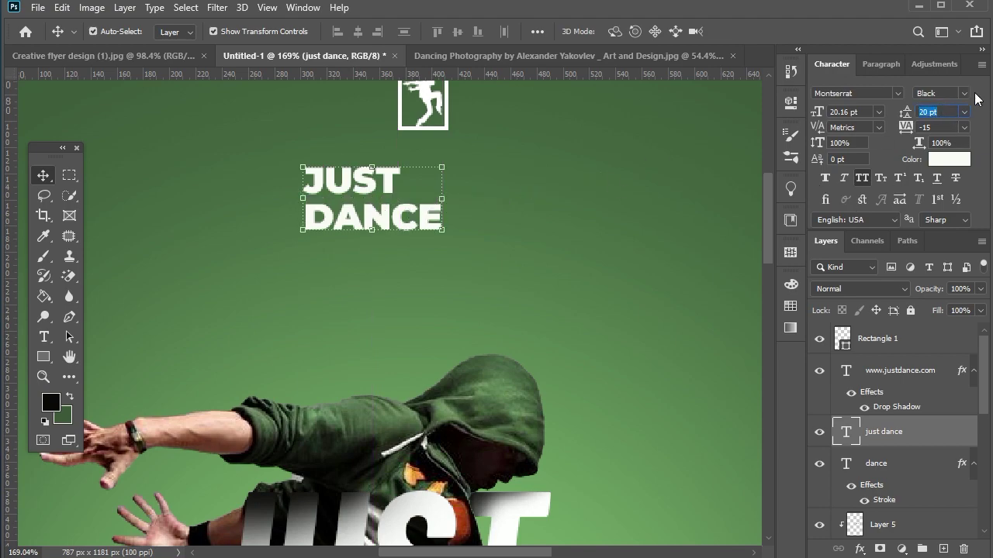
left_click(964, 94)
left_click(954, 208)
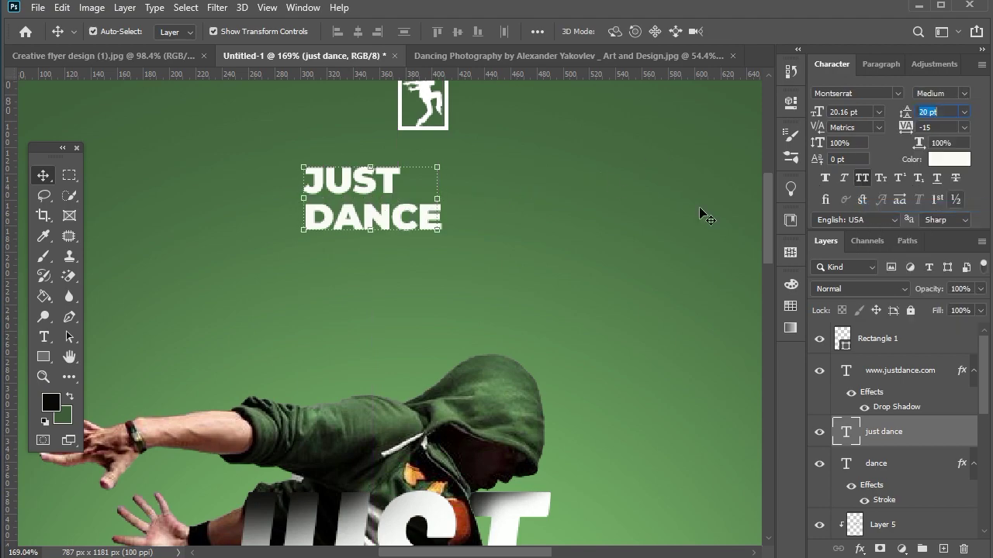
Position the JUST DANCE text beside the framed dancer icon.
left_click_drag(424, 219, 421, 156)
scroll(535, 174, "up", 5)
left_click_drag(426, 194, 352, 197)
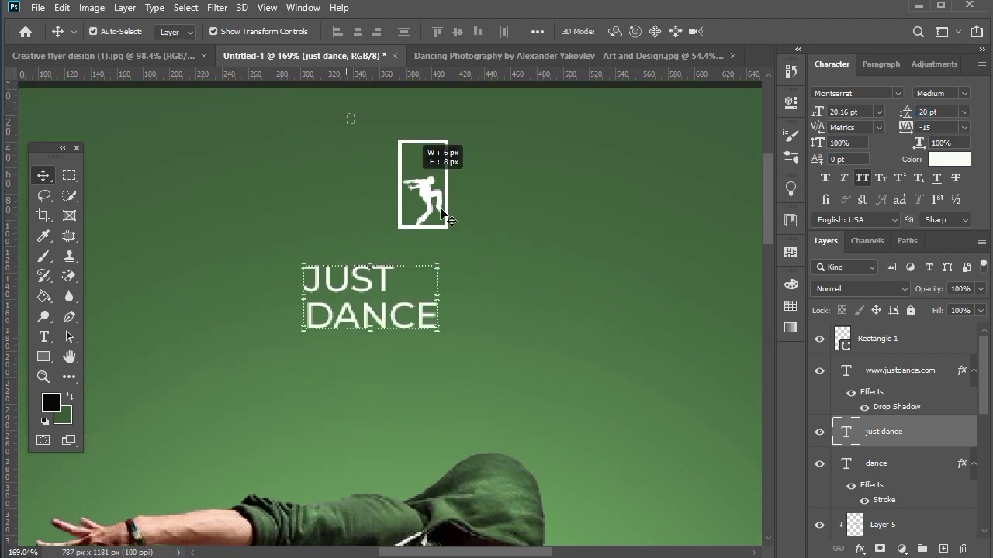
left_click(381, 273)
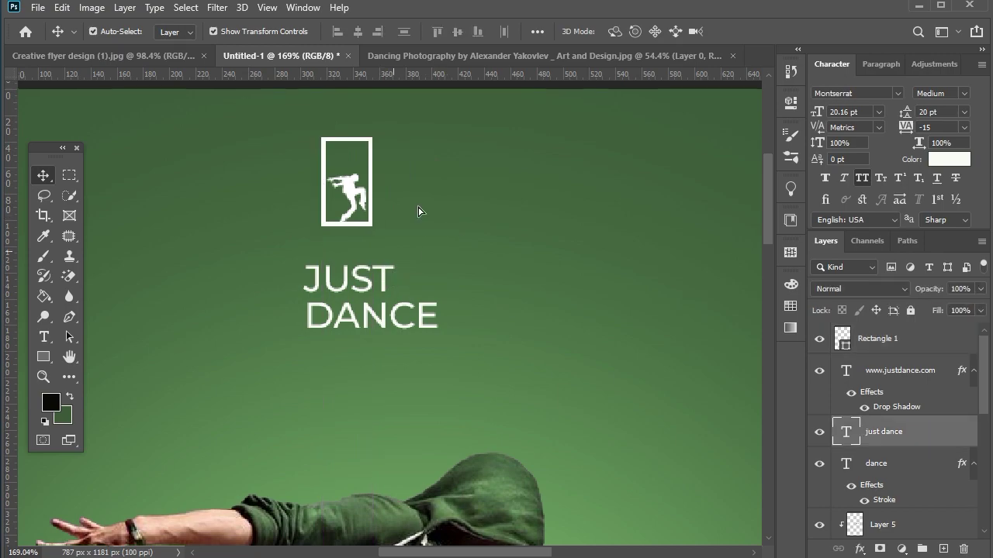
left_click_drag(381, 275, 455, 164)
left_click(607, 214)
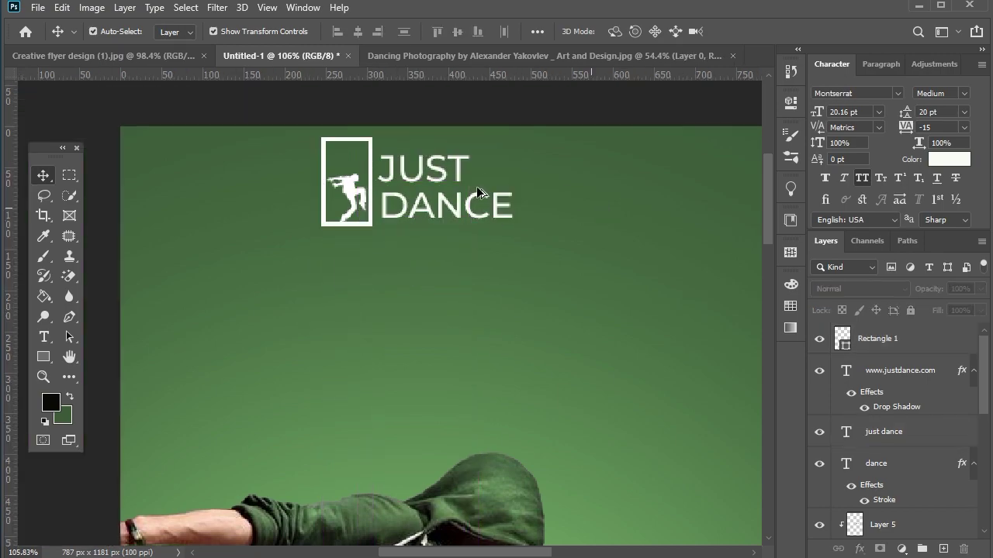
scroll(476, 186, "down", 5)
scroll(410, 146, "up", 3)
scroll(408, 146, "up", 4)
Hide the Rectangle 1 frame around the dancer figure.
left_click(358, 218)
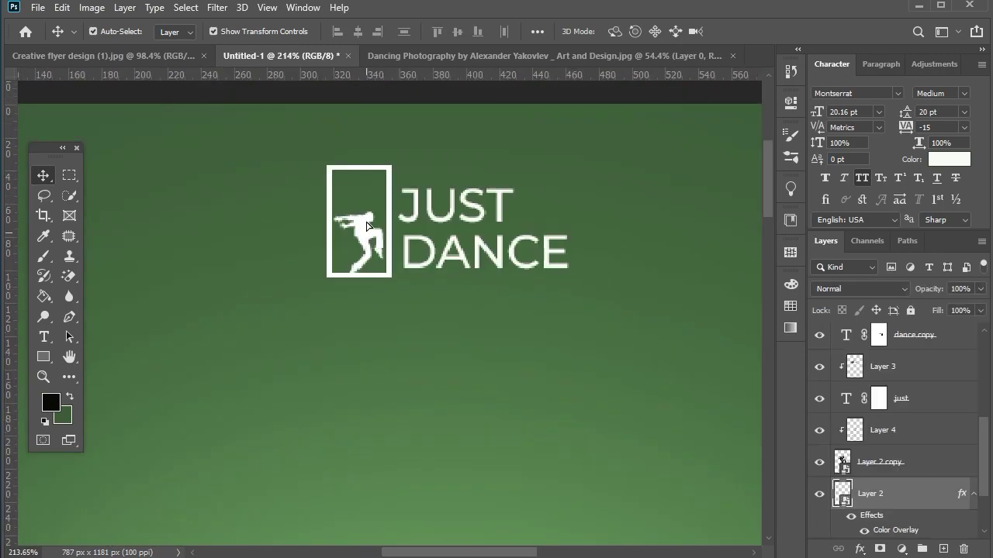
left_click(499, 317)
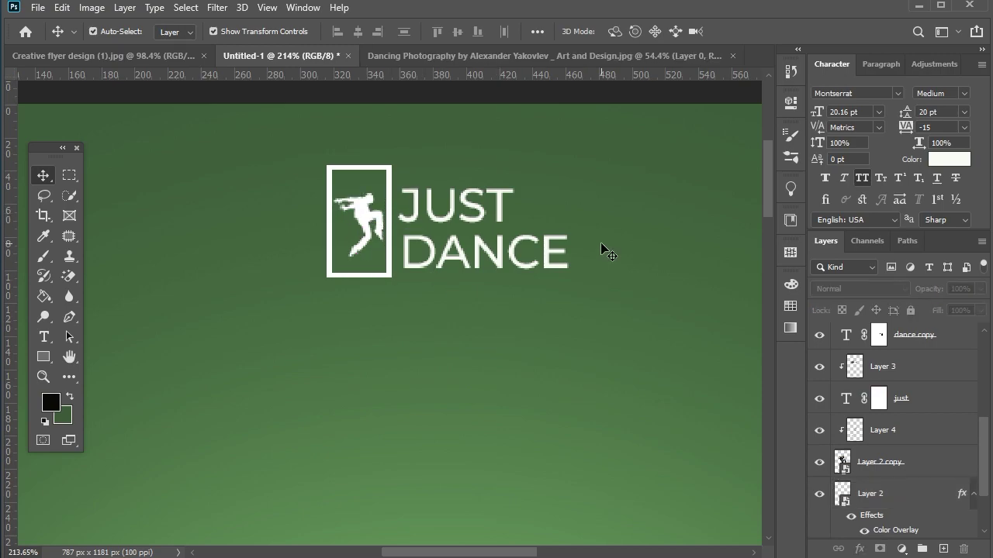
left_click(336, 170)
left_click(819, 338)
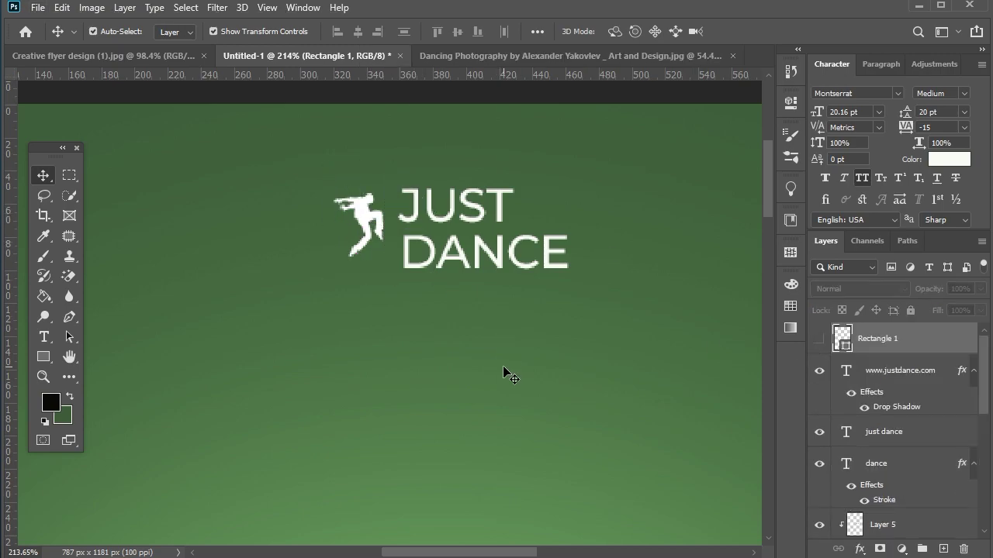
scroll(497, 341, "down", 3)
scroll(489, 310, "up", 3)
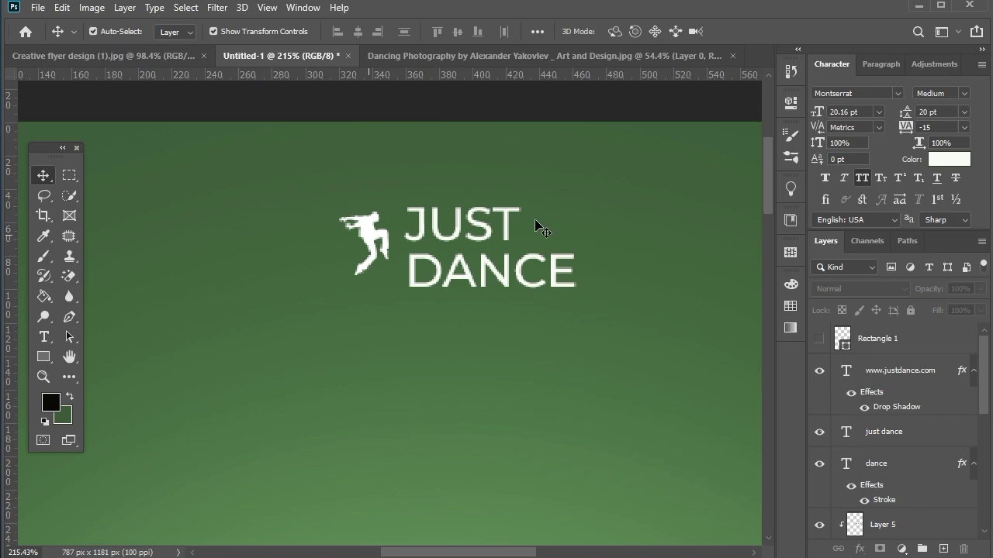
Move the dancer figure next to the word JUST and nudge the logo into place.
left_click_drag(539, 229, 528, 241)
key("Up")
key("Up")
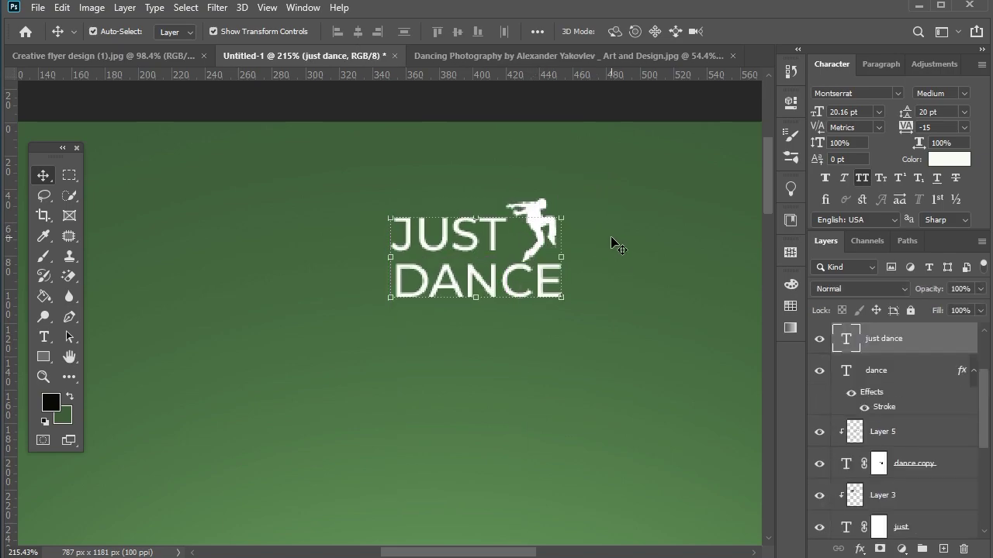
key("Right")
key("Right")
key("Up")
key("Right")
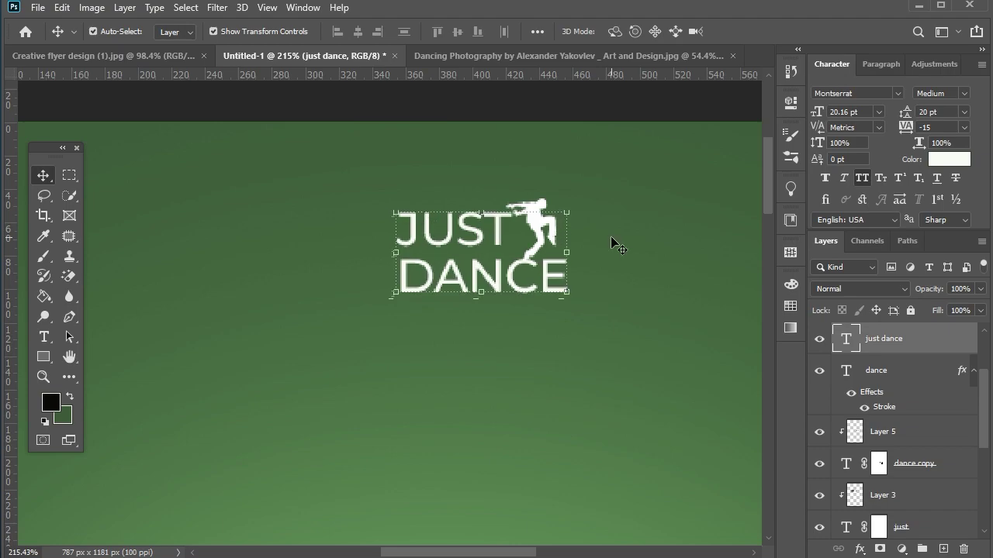
key("Up")
key("Left")
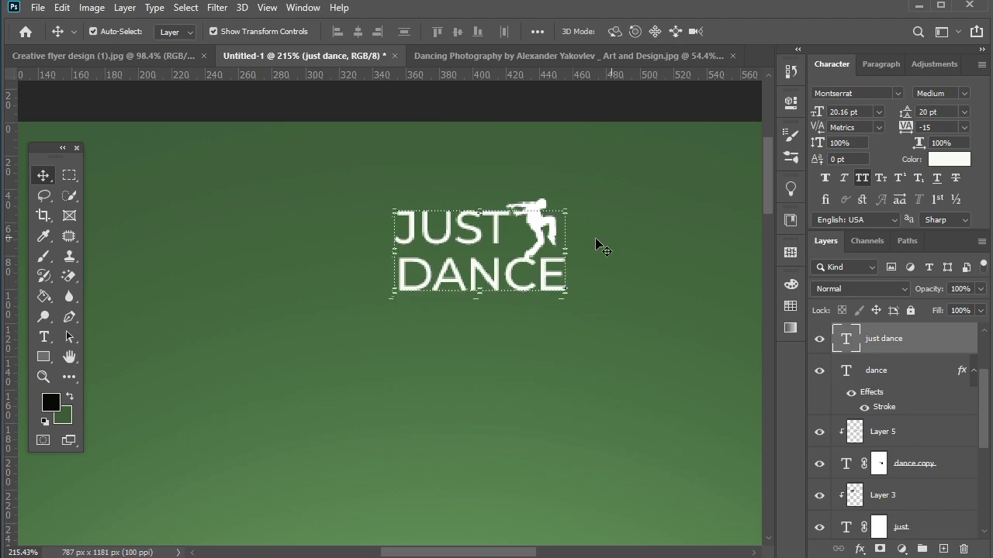
key("ctrl+plus")
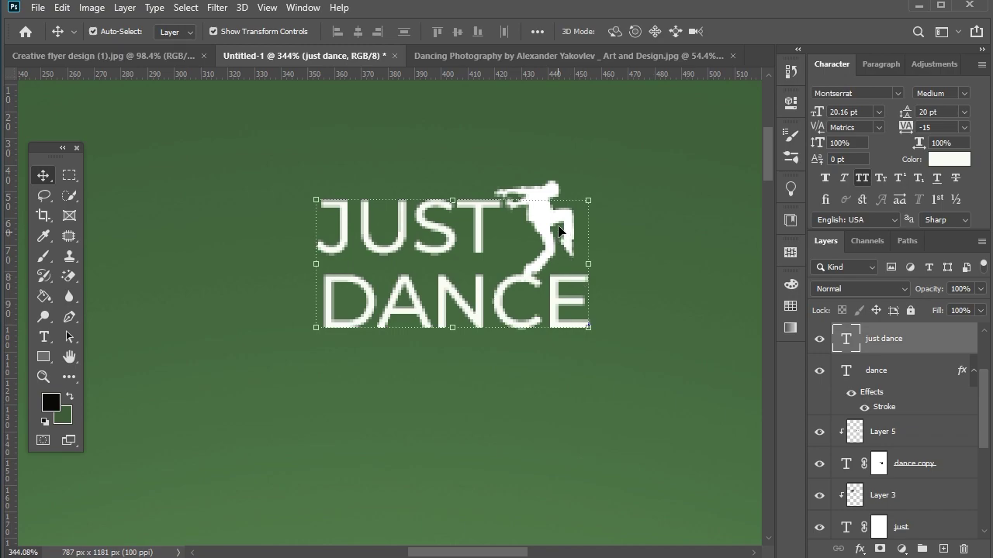
Load the dancer silhouette as a selection and expand it.
left_click(561, 186, "ctrl")
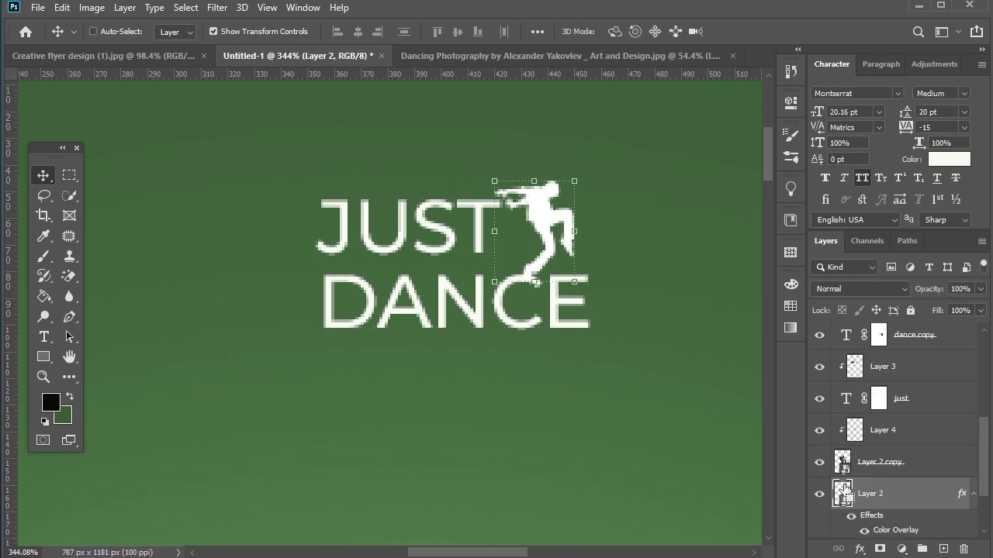
left_click(186, 7)
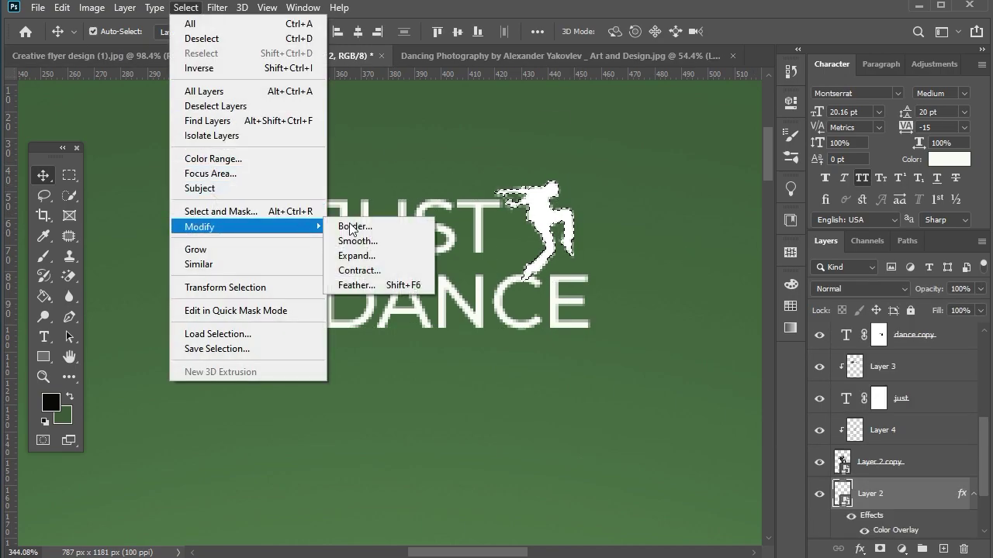
left_click(372, 255)
left_click(570, 134)
scroll(912, 349, "up", 5)
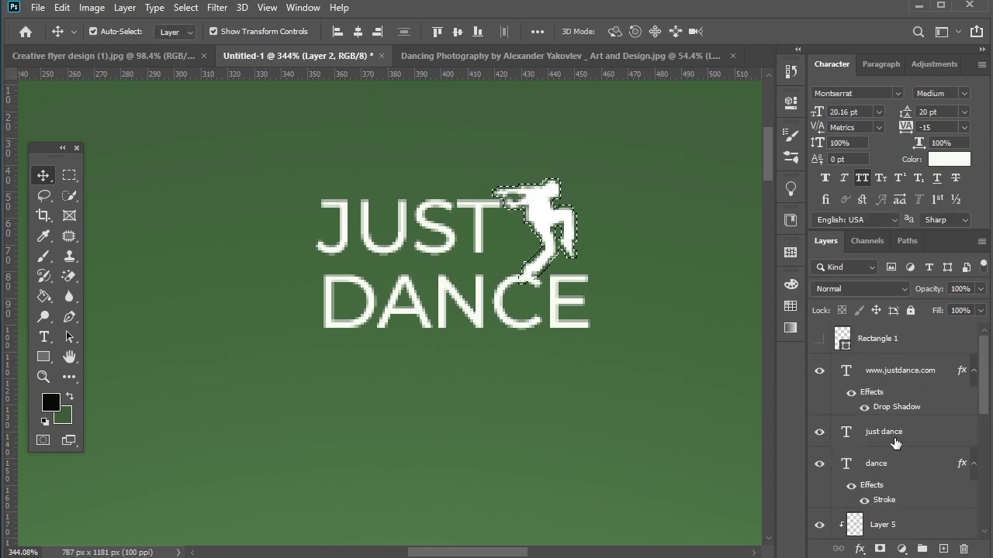
Add an inverted layer mask to the just dance text layer from the dancer selection.
left_click(894, 440)
left_click(892, 451)
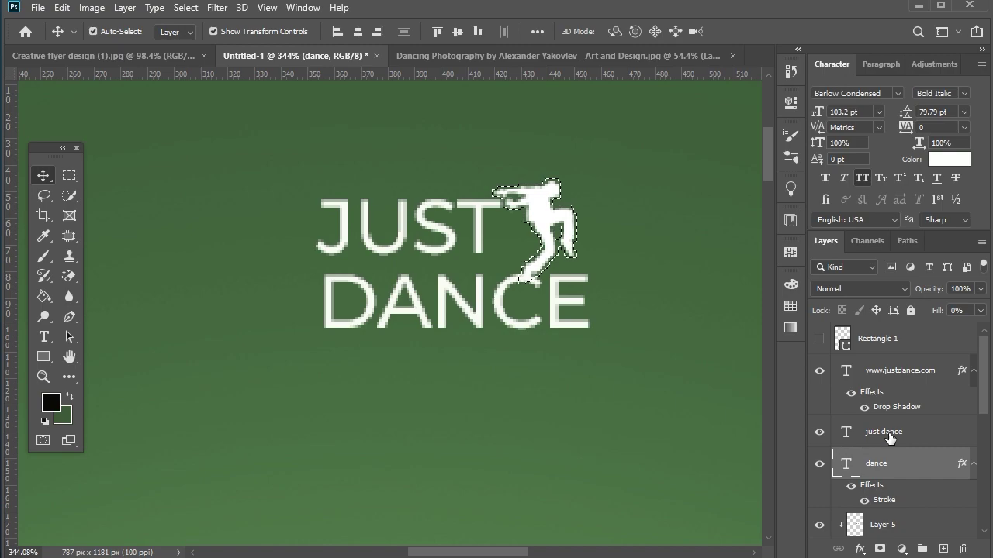
left_click(847, 434)
left_click(819, 432)
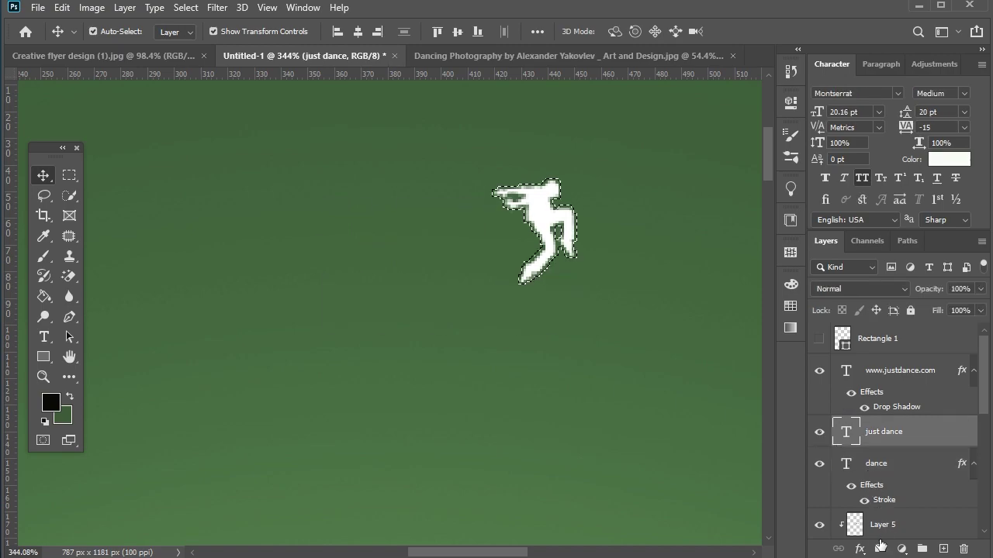
left_click(880, 545)
left_click(878, 550)
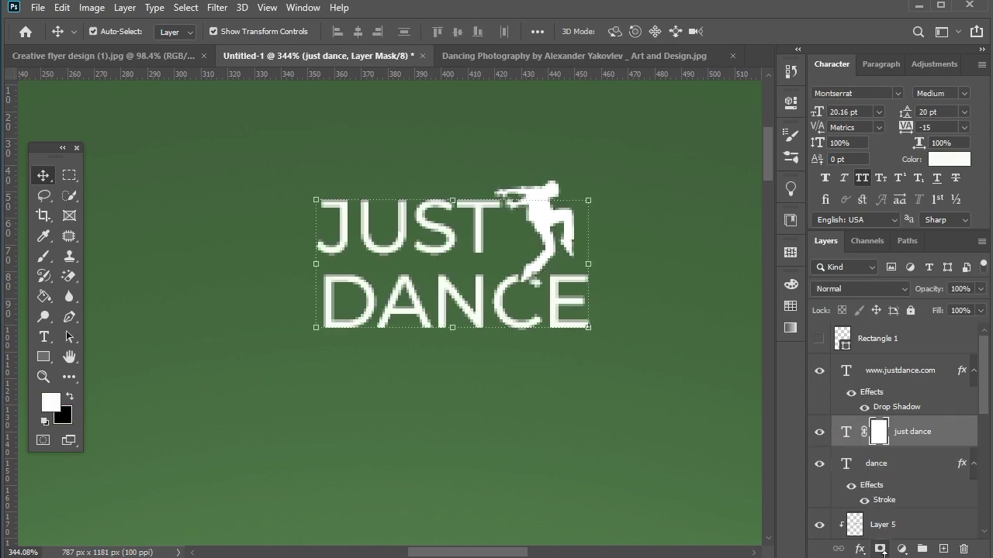
scroll(543, 302, "down", 5)
Convert the small JUST DANCE logo layer into a smart object.
scroll(523, 270, "up", 2)
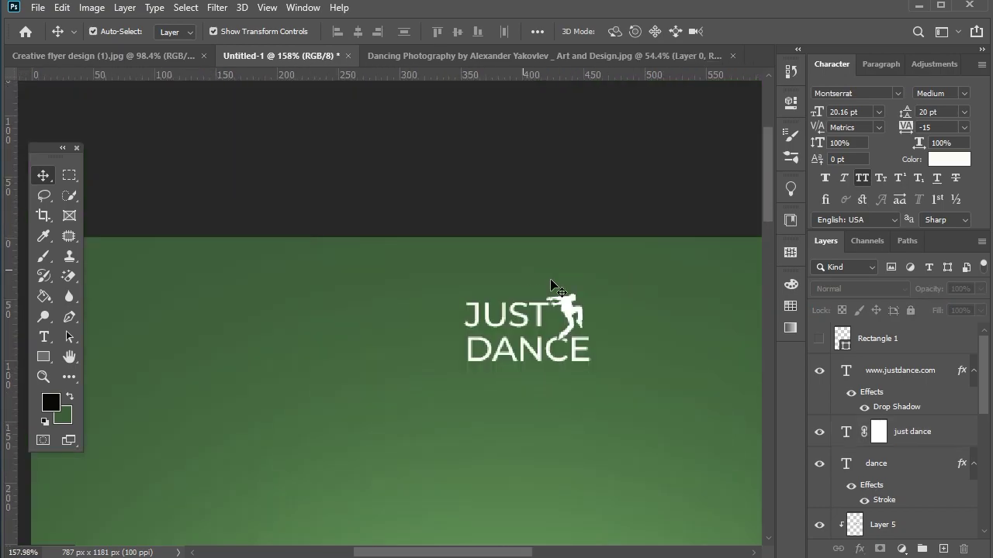
left_click_drag(452, 266, 590, 333)
key("ctrl+t")
scroll(596, 336, "up", 1)
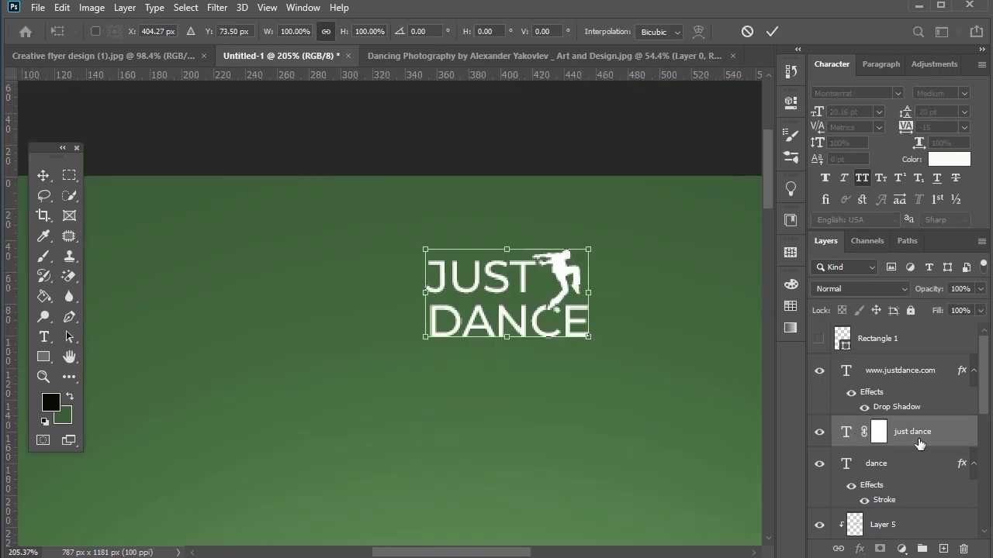
left_click(878, 431)
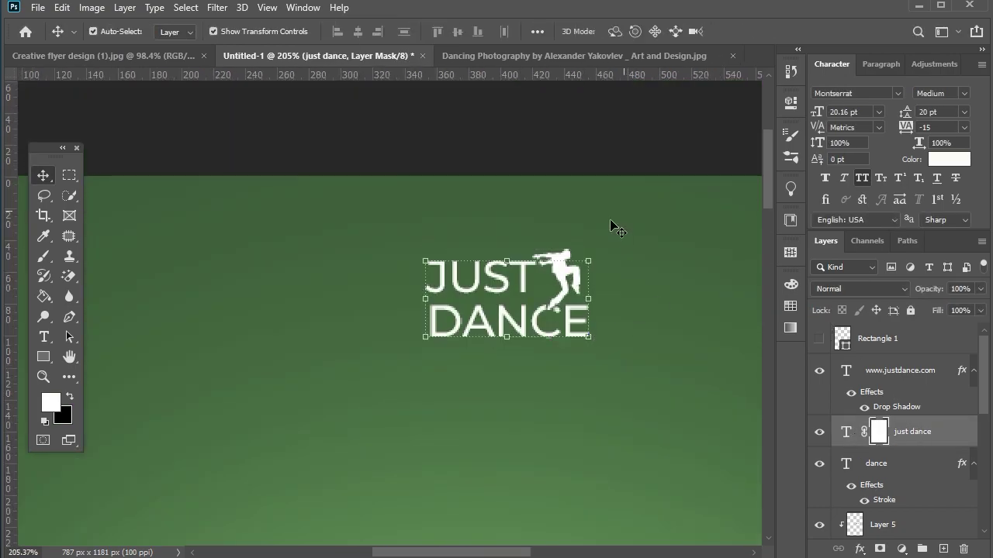
right_click(896, 429)
left_click(720, 162)
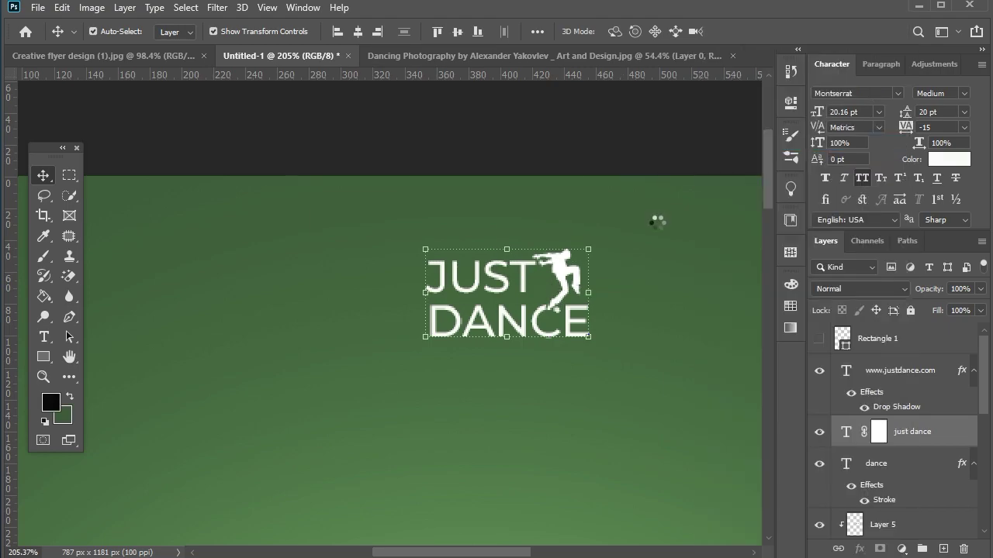
Scale the logo smart object down to about 75% and fit the flyer on screen.
left_click_drag(505, 343, 505, 318)
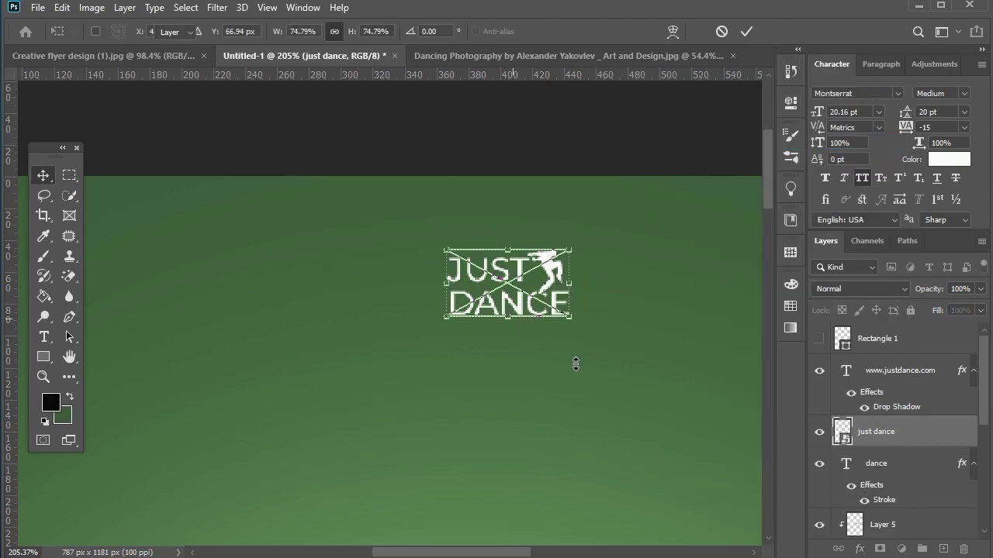
key("Return")
key("ctrl+0")
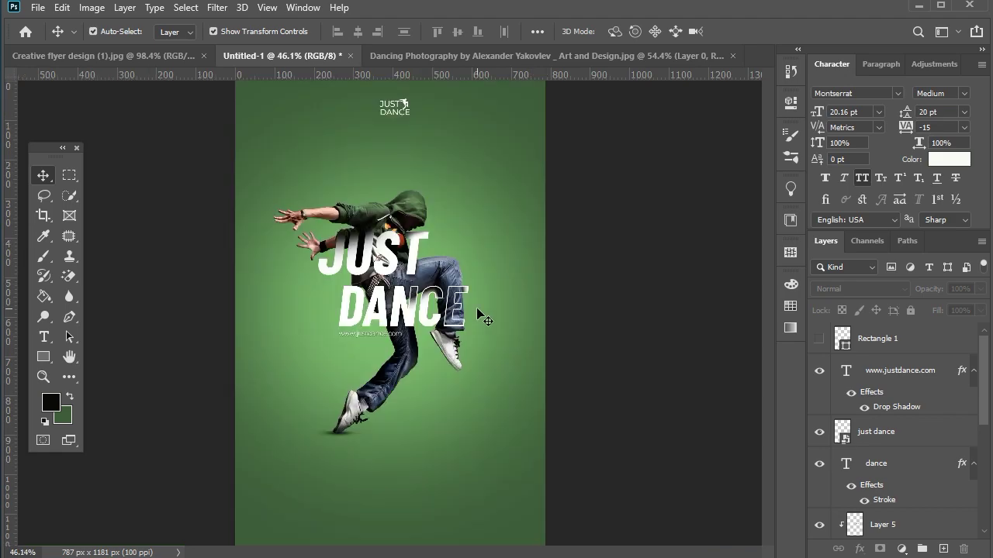
scroll(478, 314, "down", 3)
scroll(392, 183, "up", 1)
left_click(396, 155)
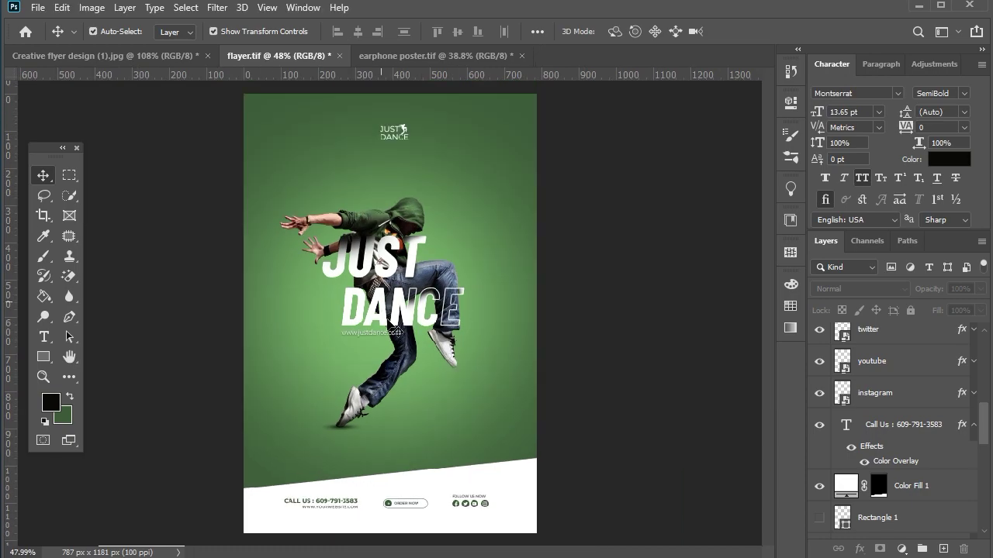
Duplicate the DANCE title layer and move the copy down near the dancer's feet.
left_click(425, 329)
left_click_drag(934, 494, 944, 548)
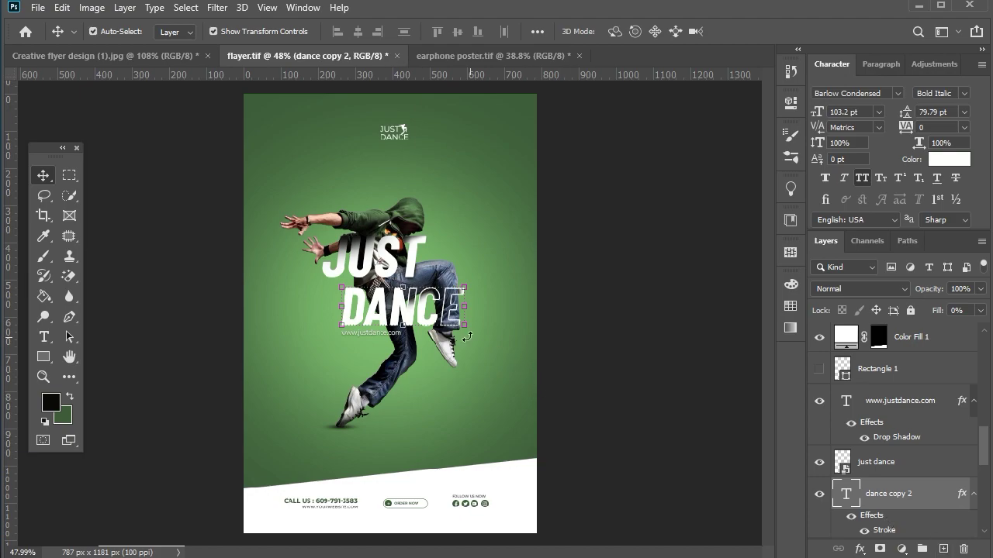
key("ctrl+t")
left_click_drag(419, 319, 423, 437)
key("Return")
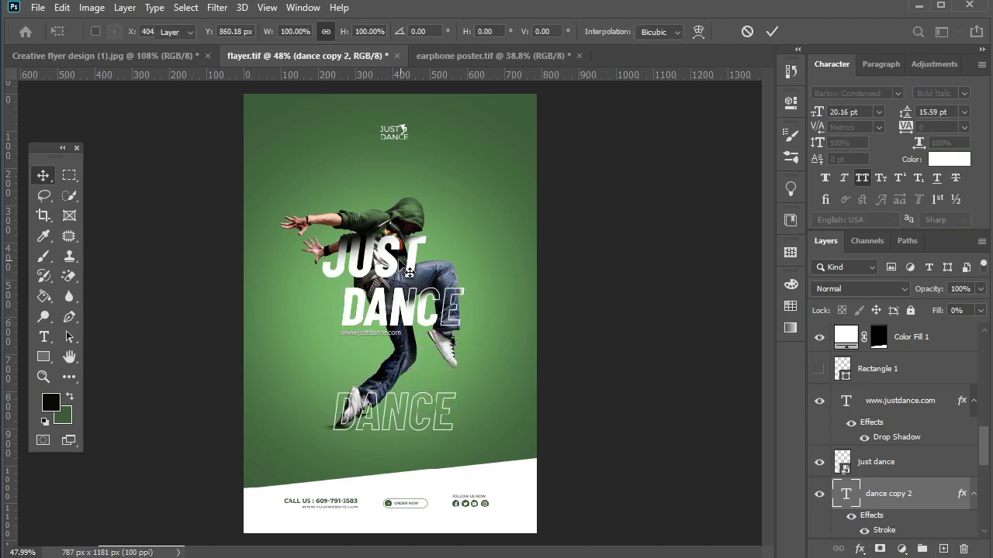
Duplicate JUST, clip Layer 3 to the copy, and move the original JUST above the lower DANCE.
left_click(373, 256)
left_click_drag(937, 518, 943, 548)
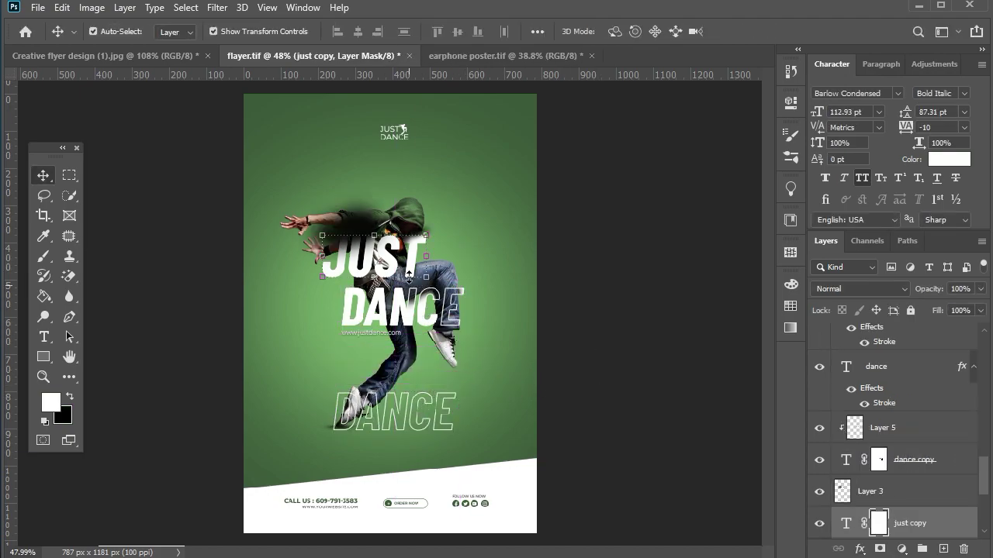
key("ctrl+alt+g")
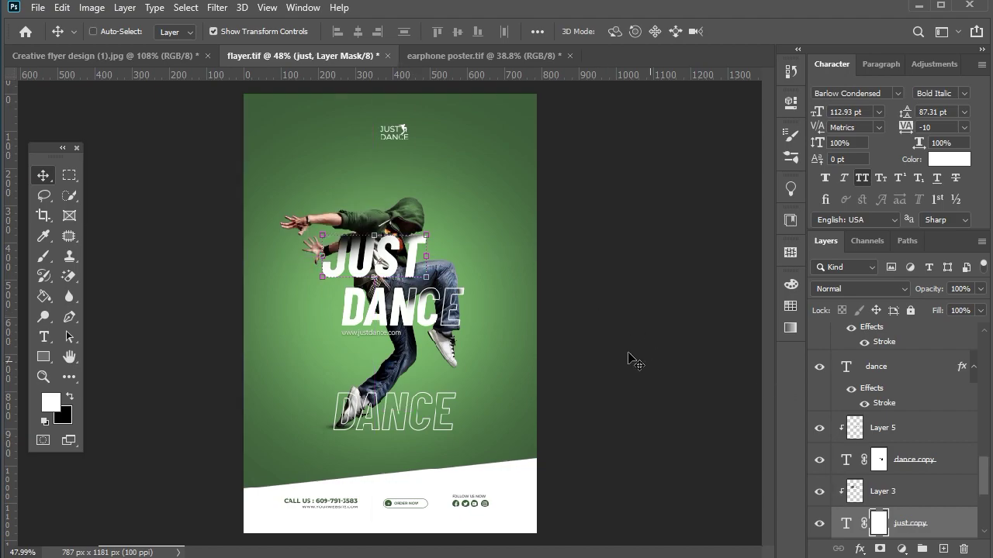
scroll(905, 506, "down", 1)
left_click(902, 527)
key("ctrl+t")
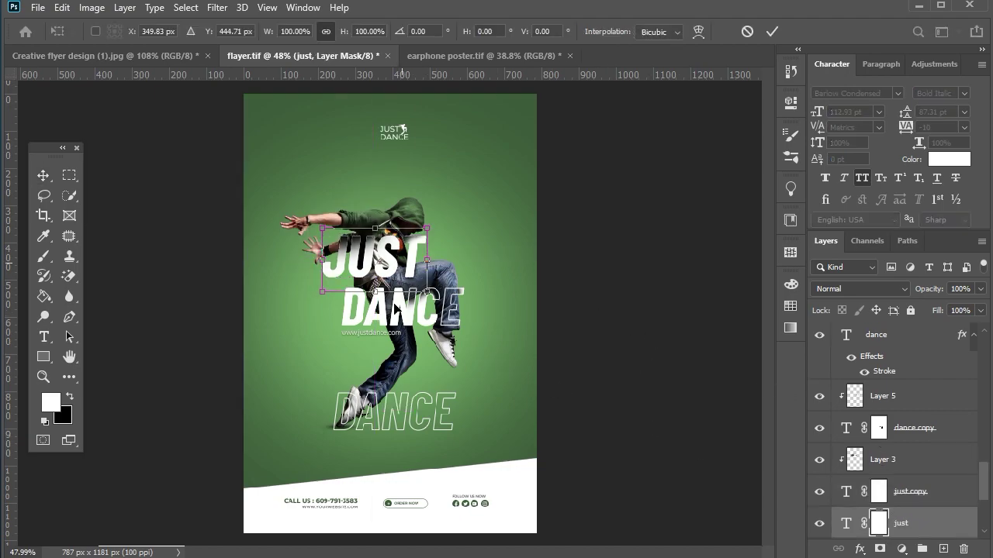
left_click_drag(407, 268, 412, 373)
key("Return")
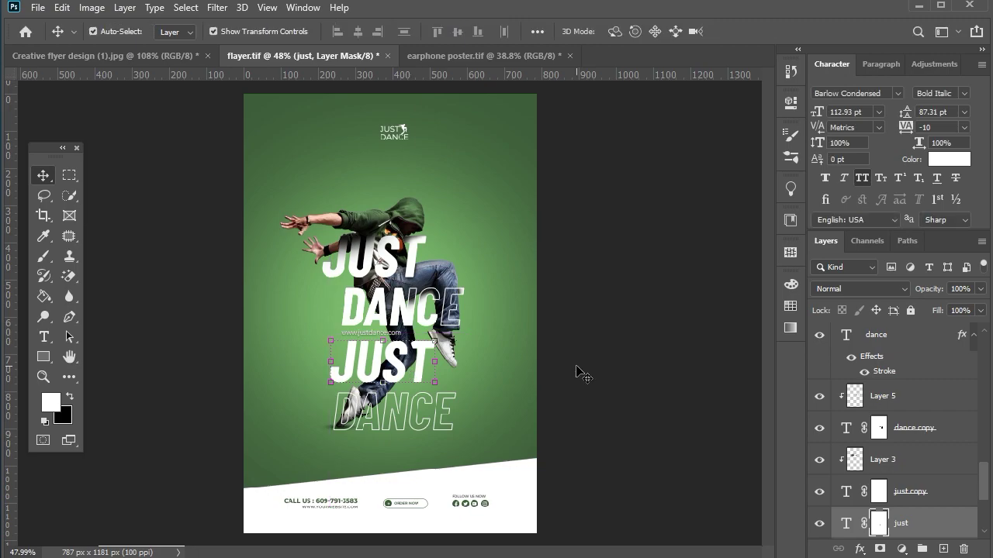
left_click(576, 370)
Copy the outline stroke layer style from the DANCE copy.
scroll(373, 394, "up", 2)
scroll(373, 393, "up", 1)
key("ctrl+j")
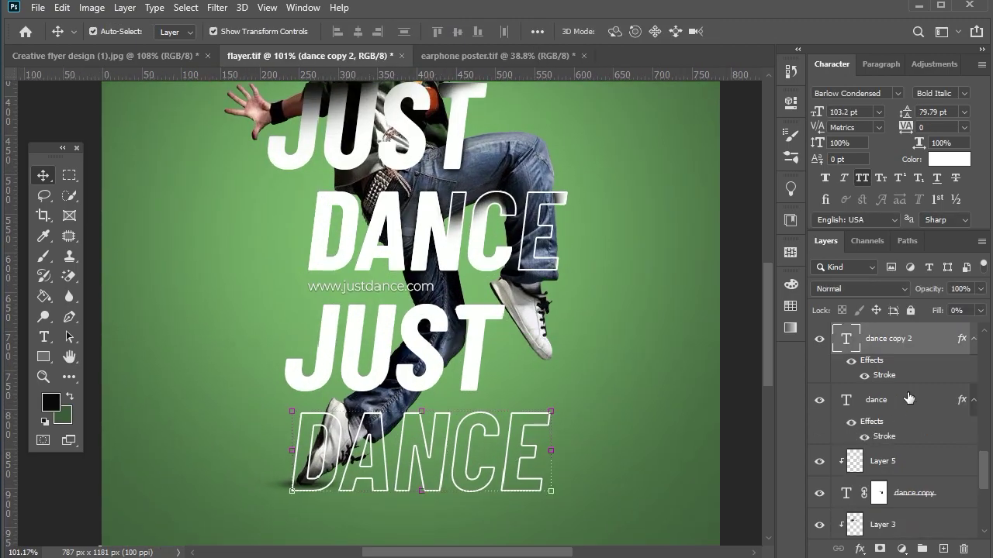
right_click(896, 341)
left_click(915, 279)
double_click(891, 363)
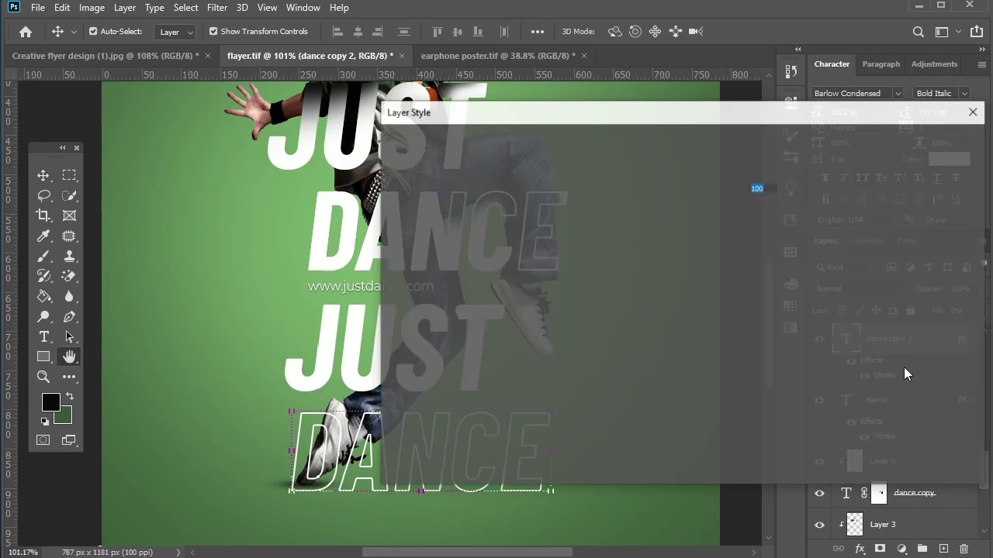
left_click(527, 245)
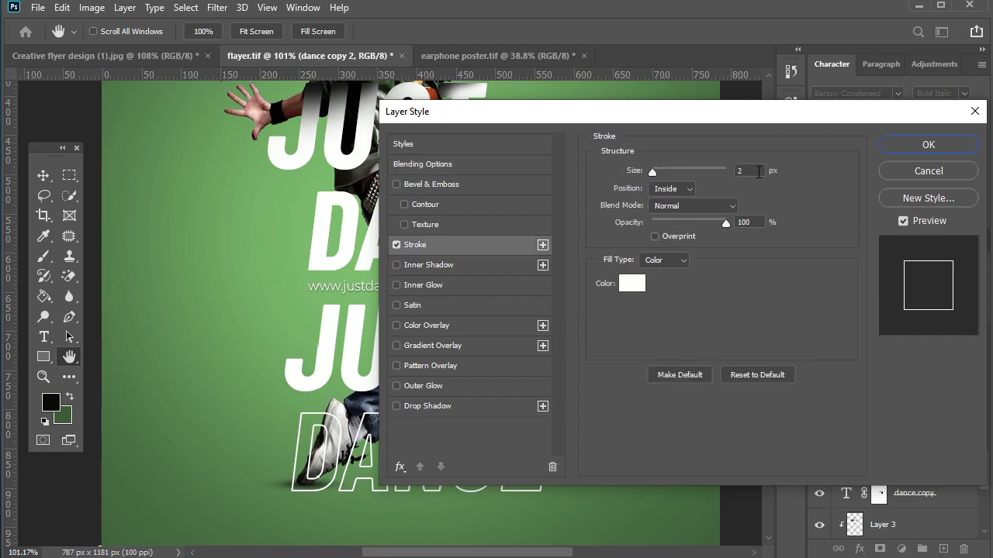
left_click(880, 153)
Delete the lower JUST layer's mask and paste the outline style onto it.
right_click(962, 336)
left_click(530, 357)
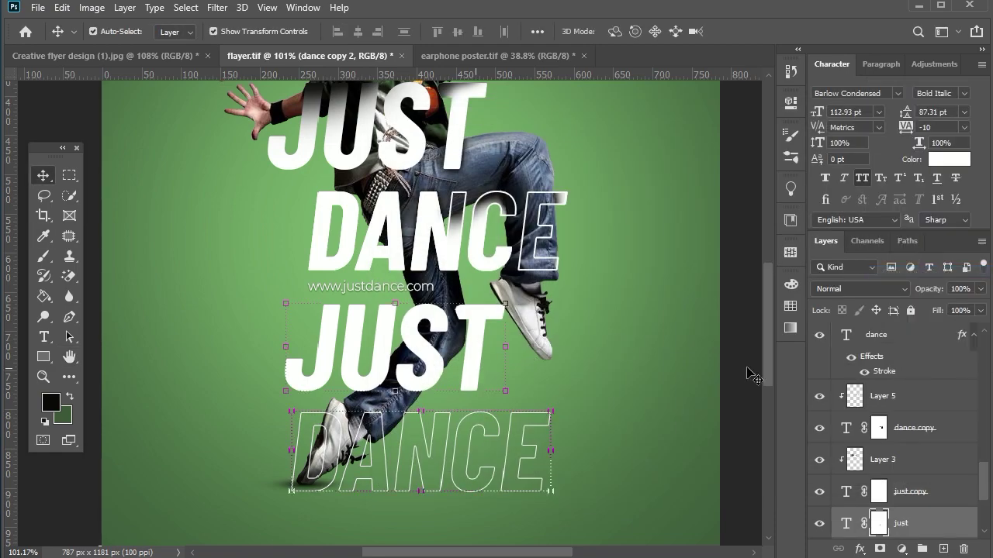
right_click(878, 523)
left_click(875, 401)
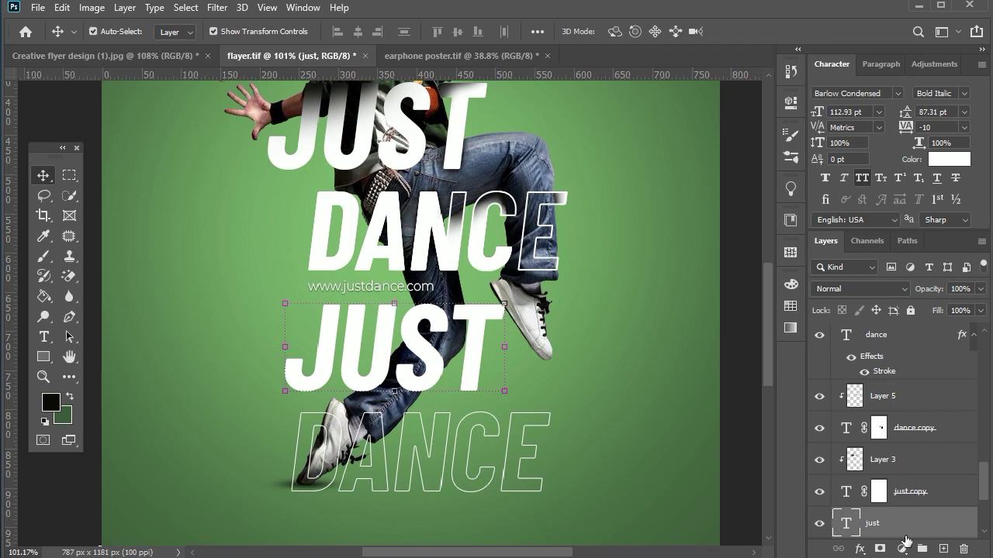
right_click(905, 541)
left_click(744, 482)
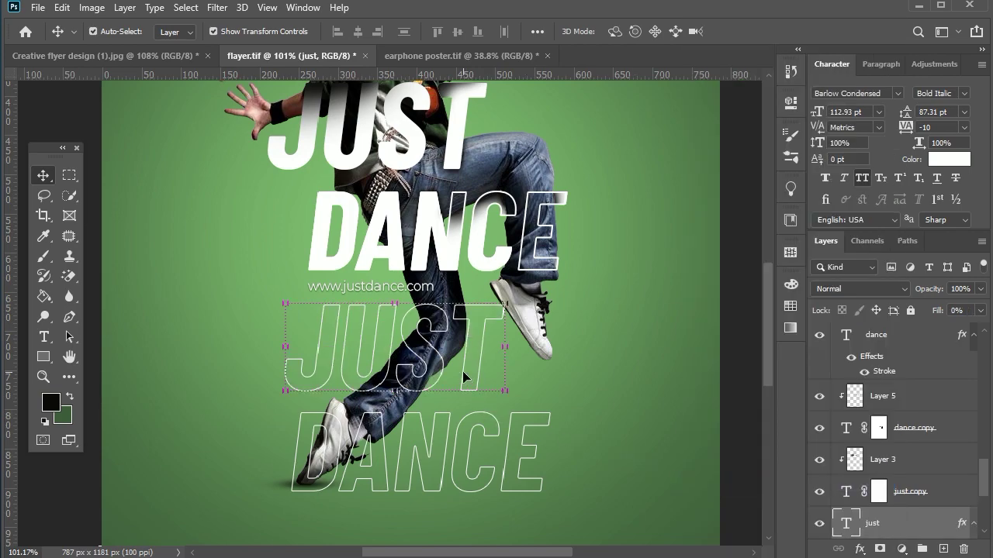
Skew the outlined JUST DANCE pair about -18.6° upward and convert it into one smart object.
left_click_drag(464, 377, 464, 388)
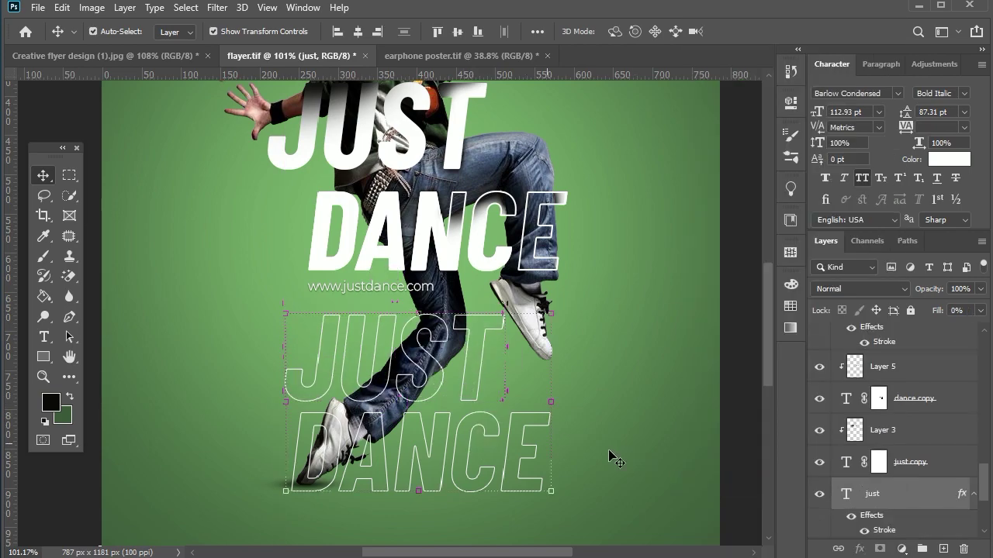
right_click(898, 502)
left_click(551, 405)
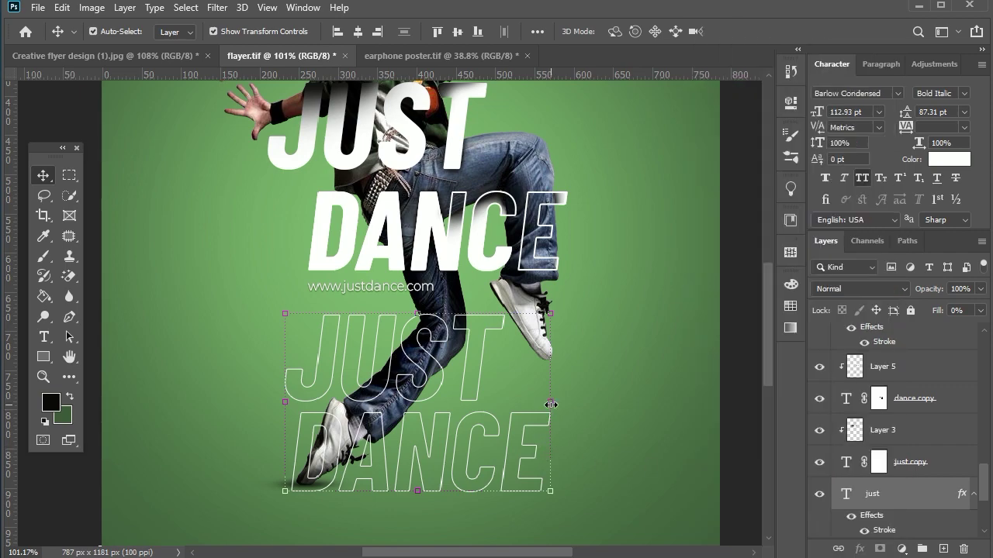
left_click_drag(556, 412, 545, 304)
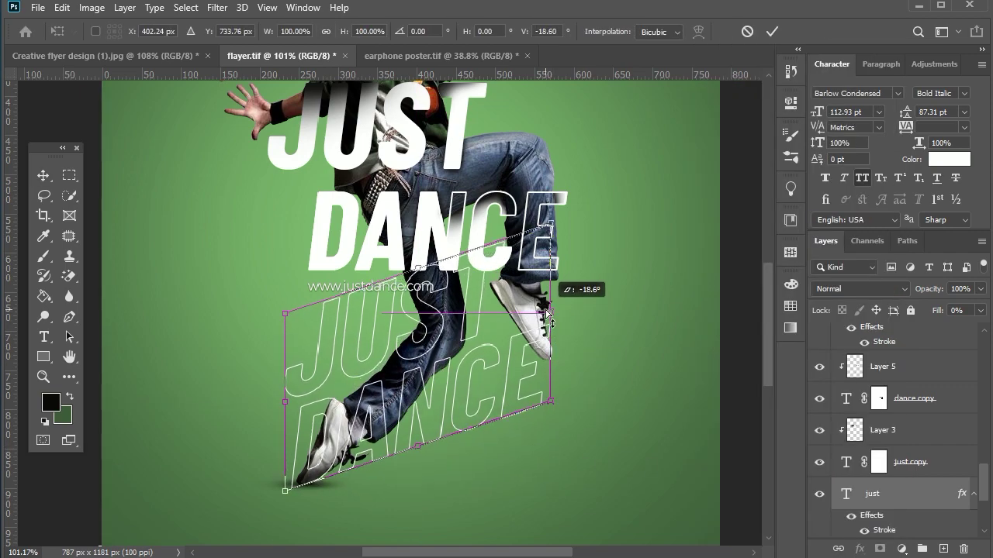
key("Return")
right_click(825, 420)
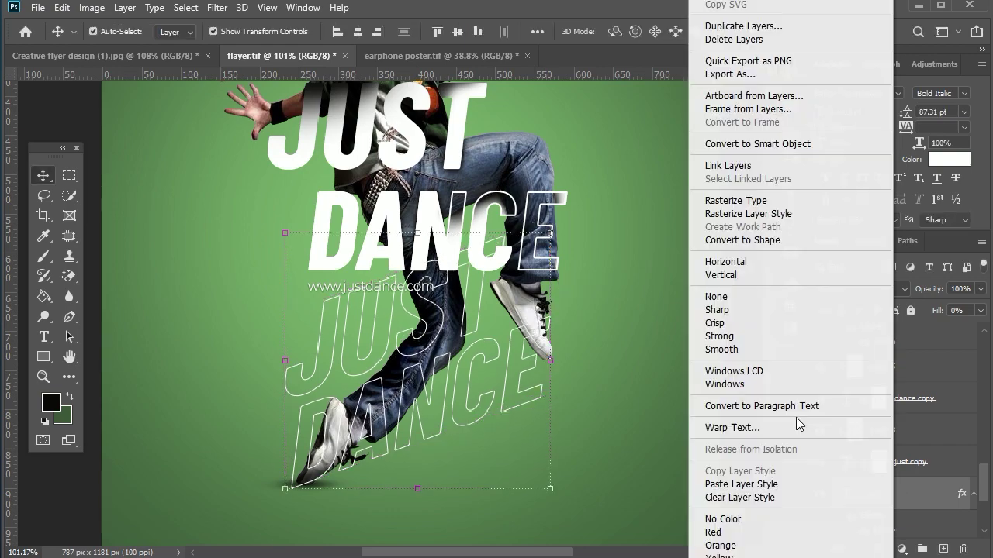
left_click(755, 141)
scroll(614, 423, "down", 3, "alt")
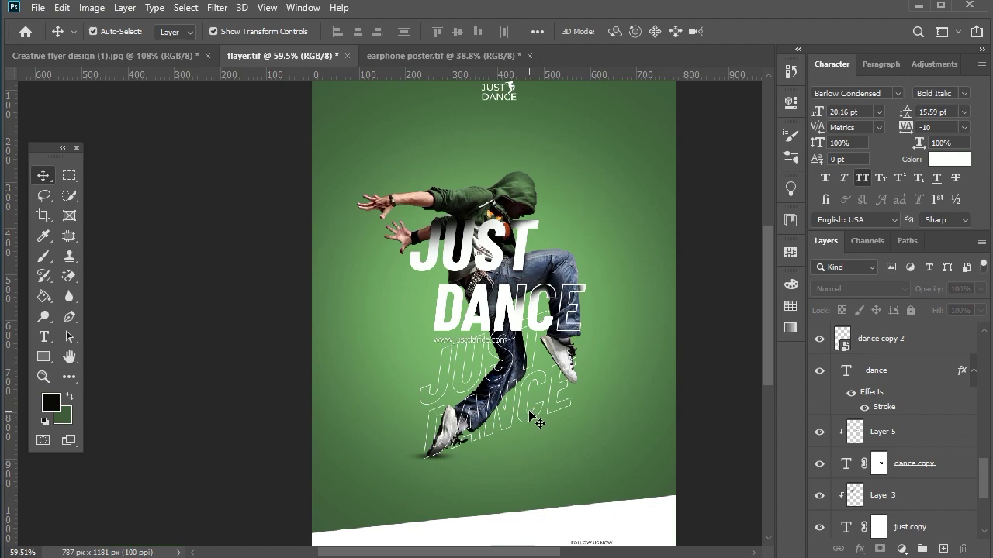
Move the outline JUST DANCE block to the top-left and add an offset duplicate lower right.
left_click(537, 423)
key("ctrl+t")
mouse_move(537, 422)
left_mouse_down()
mouse_move(424, 140)
mouse_move(406, 202)
left_mouse_up()
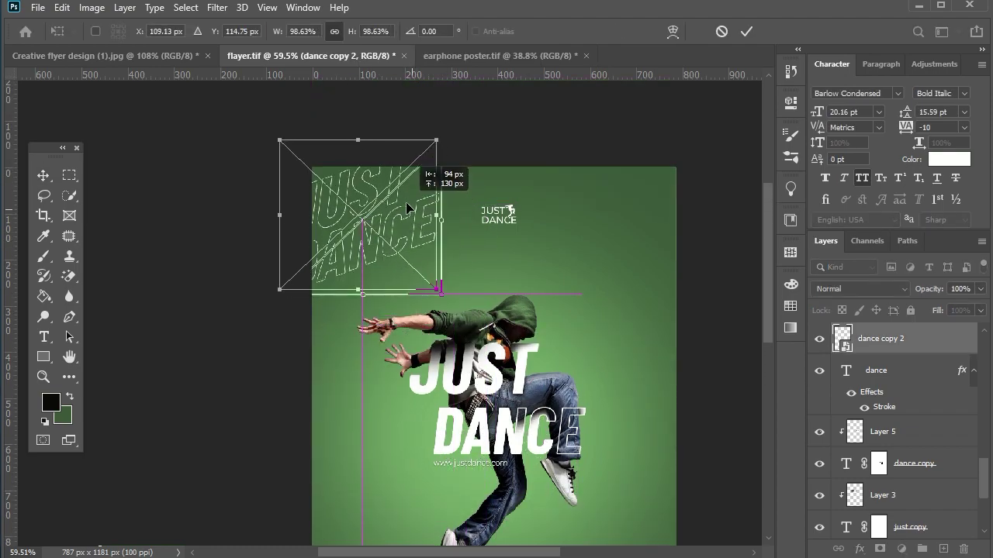
key("Return")
key("ctrl+j")
key("ctrl+t")
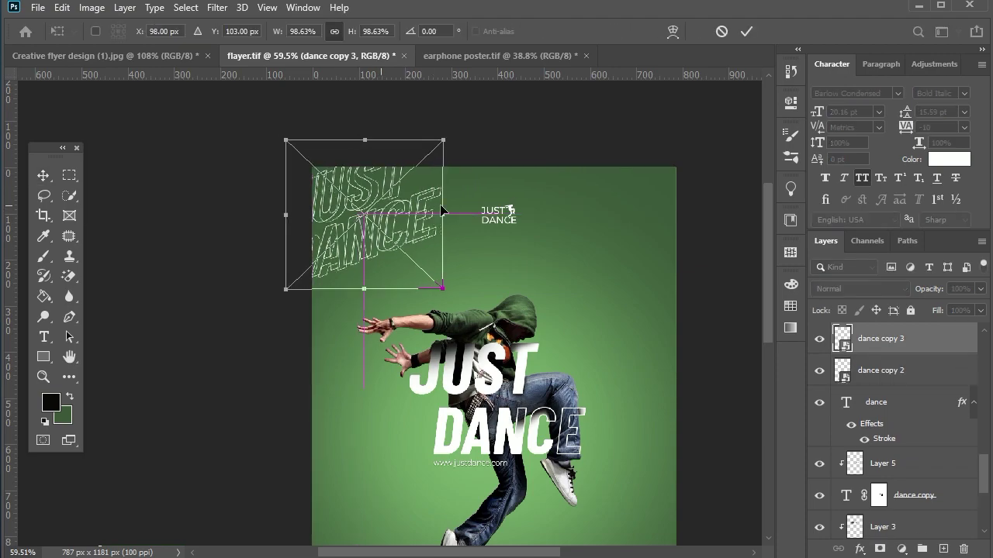
left_click_drag(442, 209, 512, 302)
key("Return")
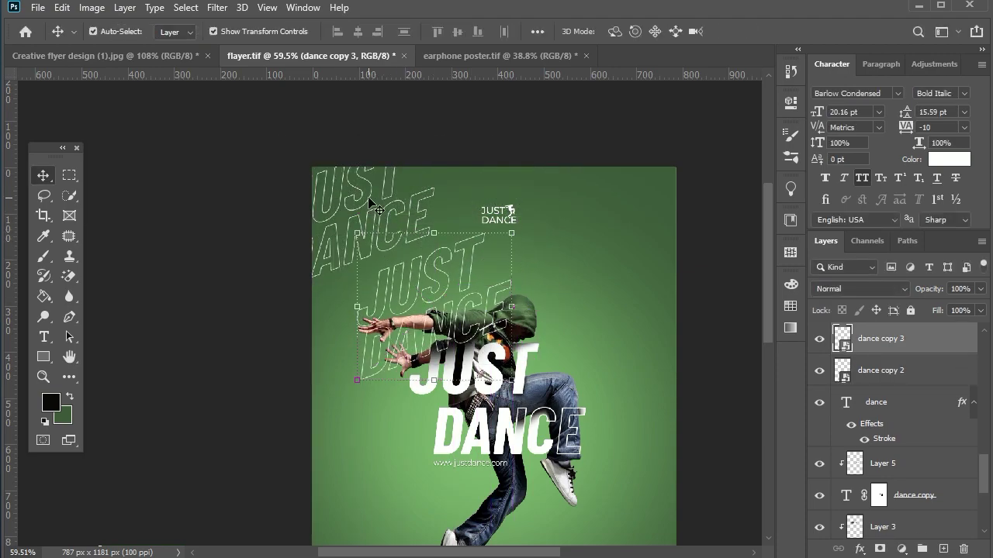
Set both outline text blocks to Overlay blend mode with 34% fill.
left_click(372, 206, "shift")
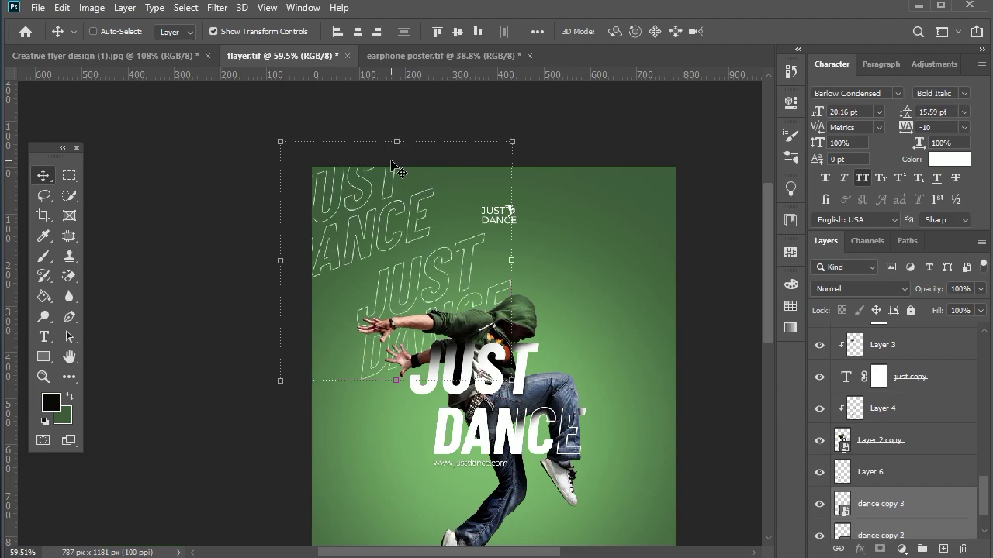
left_click(861, 289)
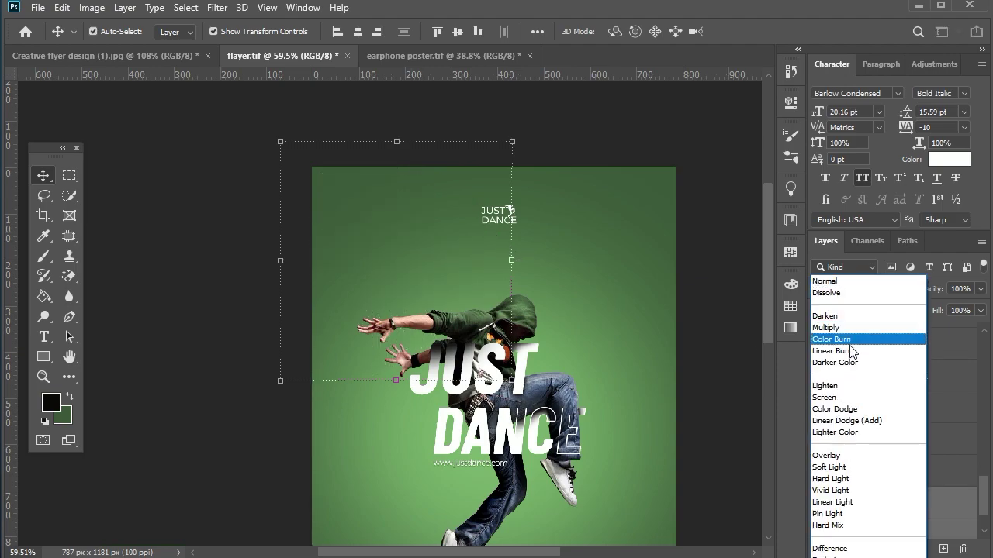
left_click(861, 455)
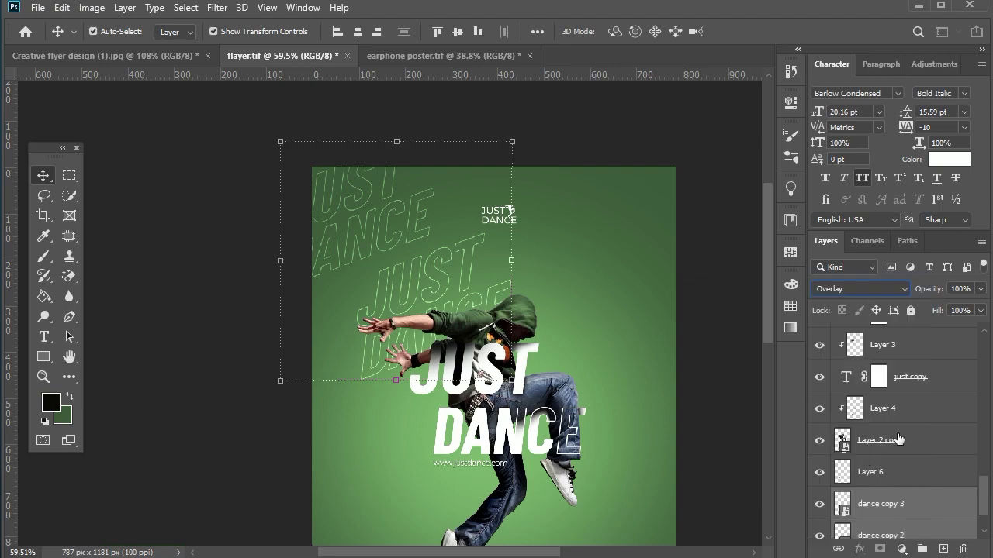
left_click(980, 311)
left_click_drag(954, 335, 933, 332)
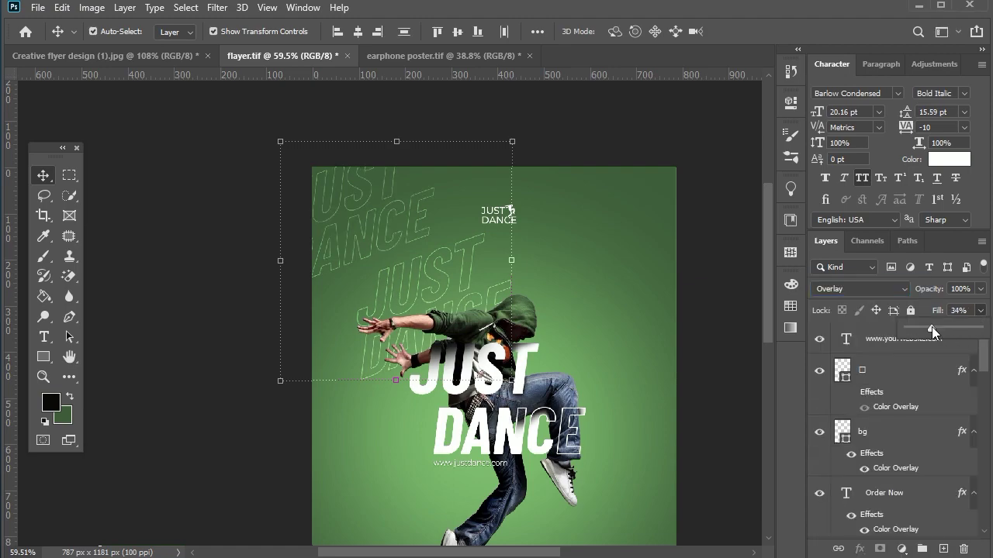
left_click(695, 344)
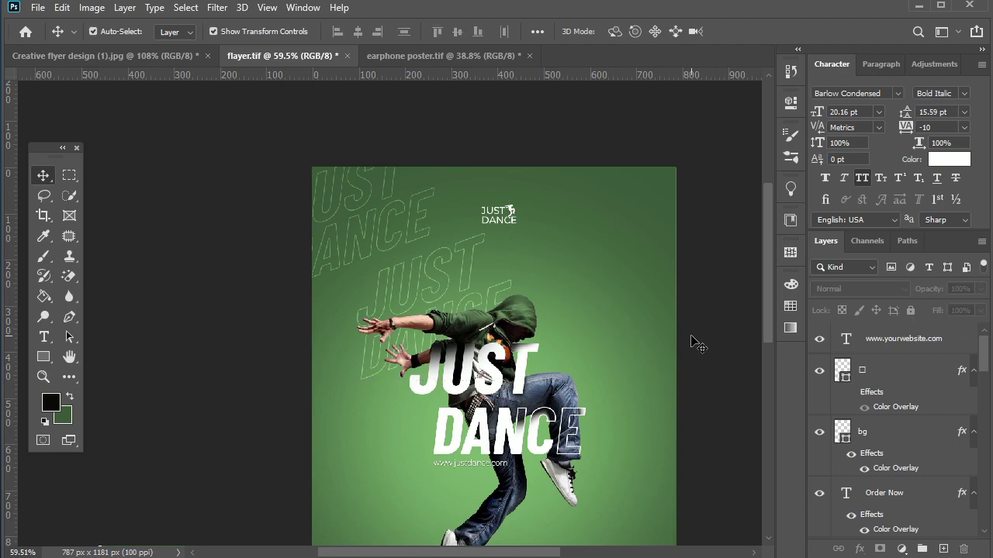
Place copies of the outline text across the upper right background.
left_click(380, 205)
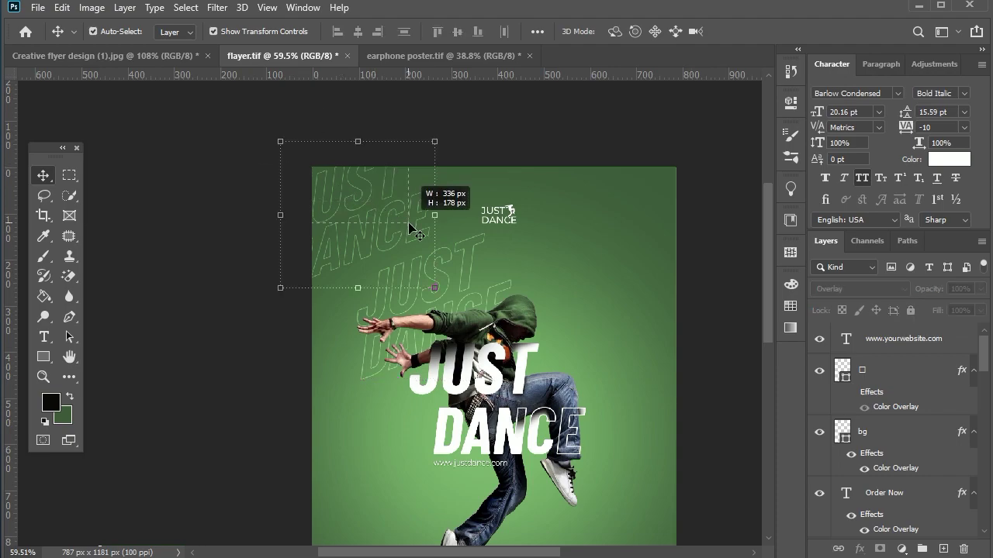
left_click_drag(509, 261, 596, 240)
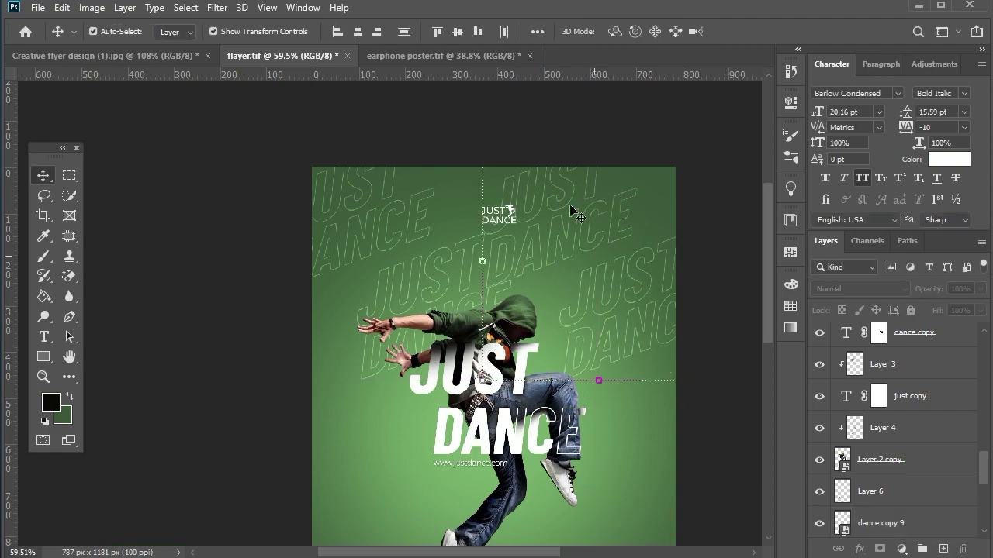
mouse_move(596, 240)
left_mouse_down()
mouse_move(585, 163)
mouse_move(692, 295)
left_mouse_up()
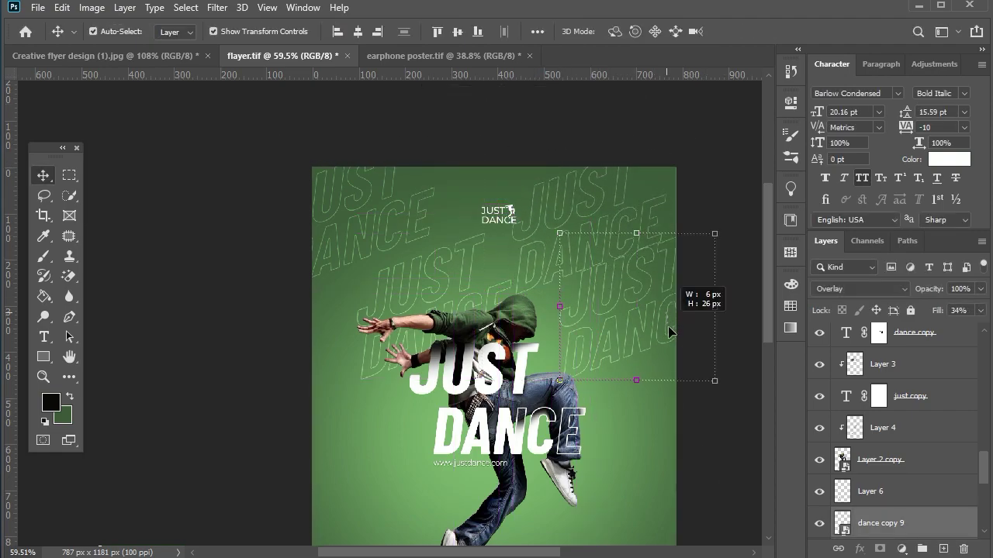
left_click_drag(642, 313, 614, 348)
key("Return")
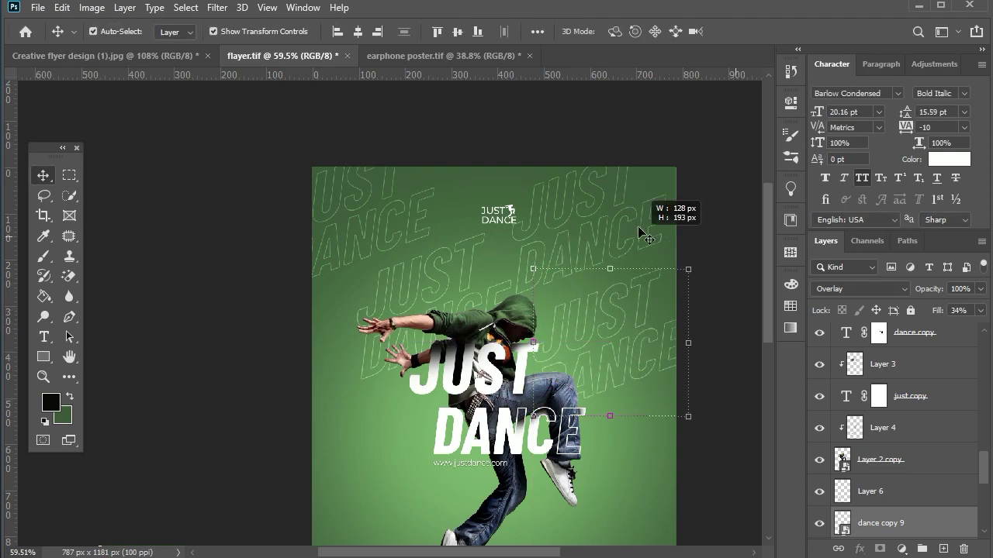
Merge the outline text copies and repeat the merged pattern down over the lower flyer.
left_click_drag(284, 143, 421, 266)
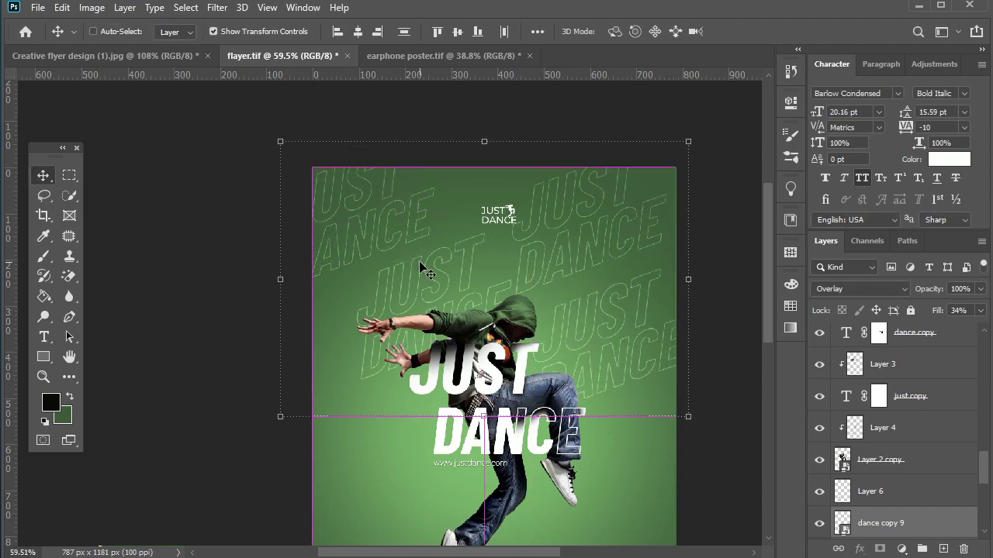
key("ctrl+e")
key("ctrl+0")
key("ctrl+t")
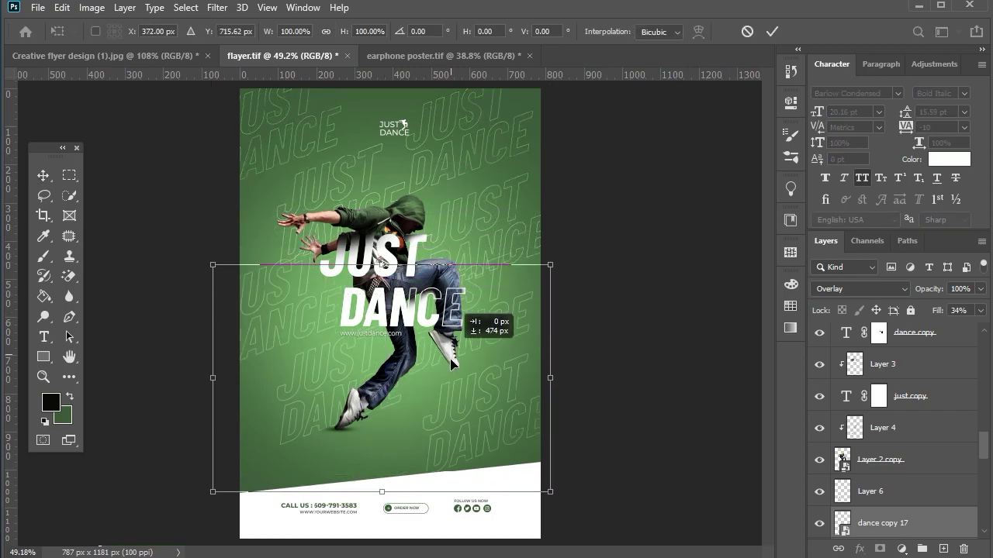
left_click_drag(452, 177, 450, 377)
key("Return")
scroll(565, 277, "down", 2)
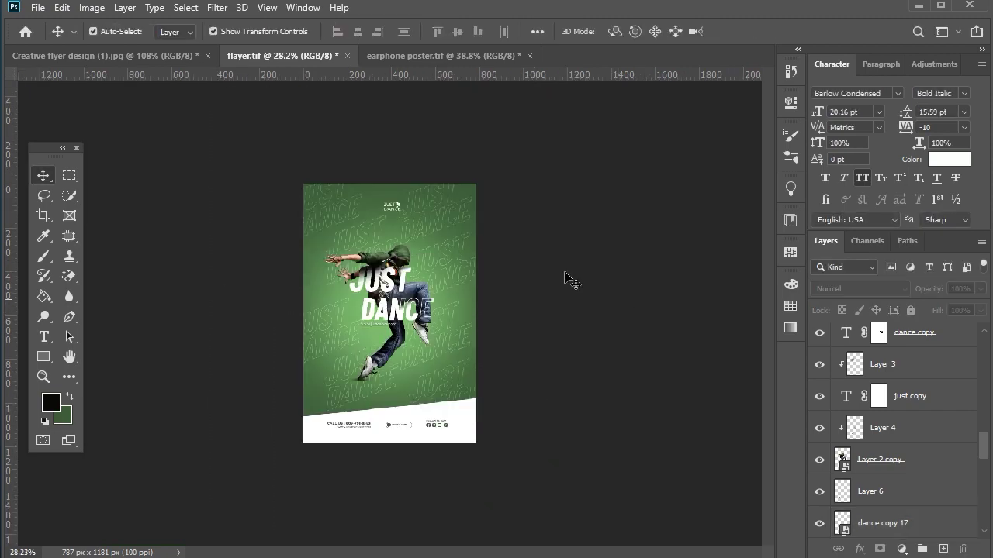
scroll(426, 194, "up", 1)
scroll(427, 150, "up", 1)
scroll(425, 155, "down", 1)
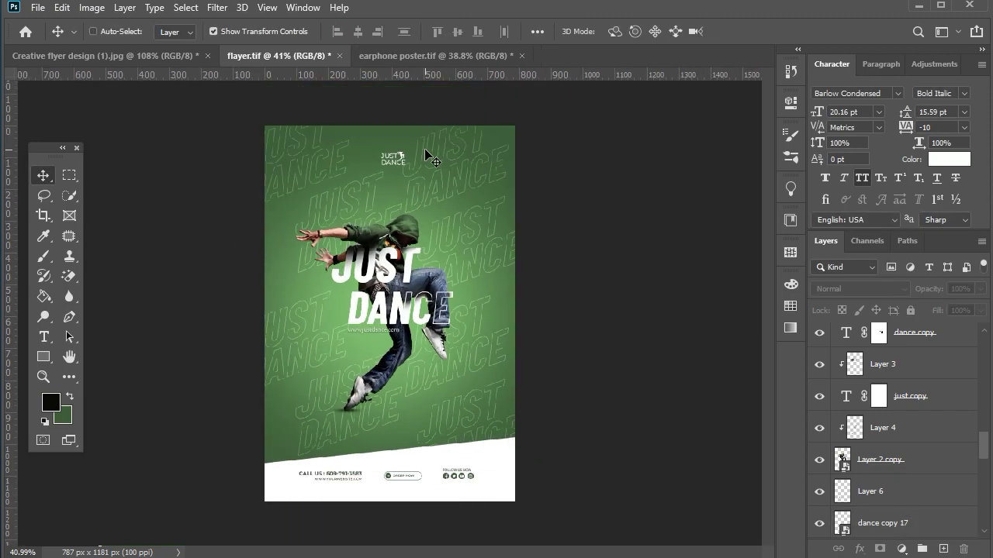
Stamp the visible flyer into a merged Layer 7 and group the dance copy layers below it.
key("ctrl+alt+shift+e")
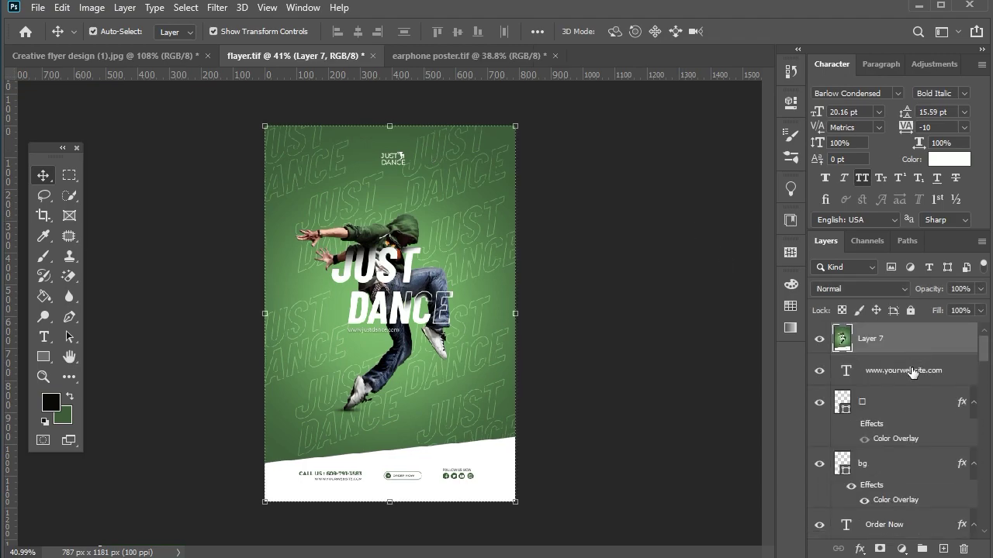
left_click(903, 370)
left_click_drag(981, 351, 982, 516)
left_click(905, 473, "shift")
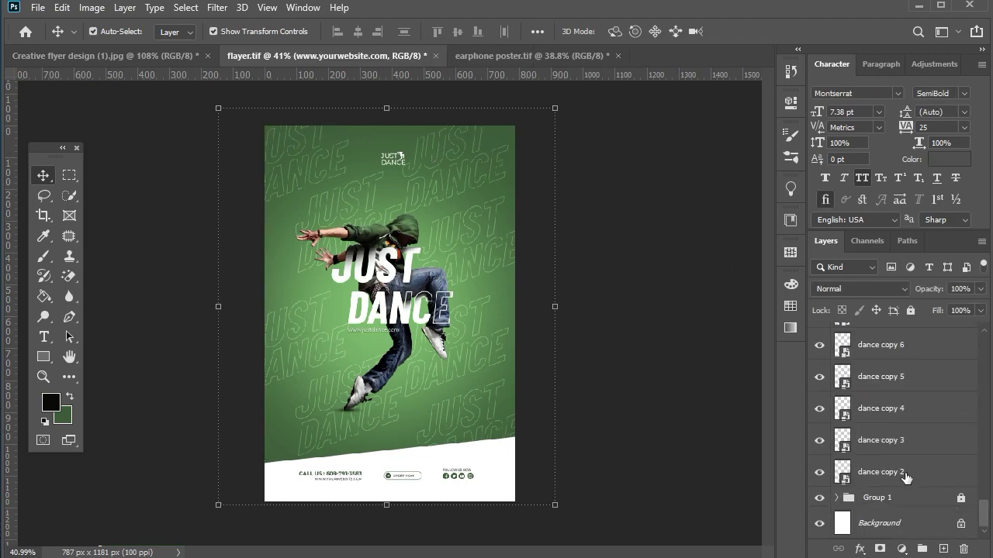
left_click(921, 549)
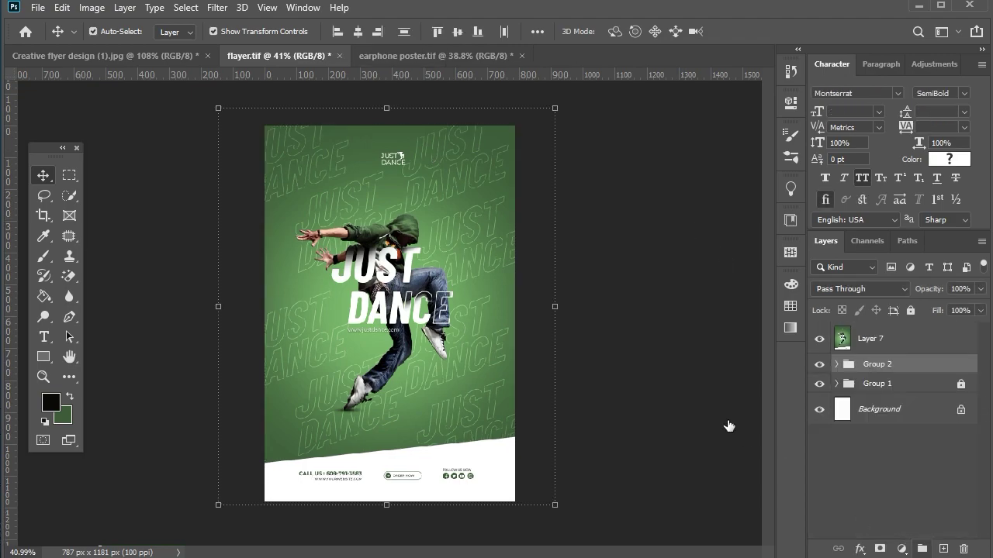
Convert Layer 7 to a smart object and open Camera Raw, warming the temperature slightly.
left_click(900, 346)
right_click(900, 346)
left_click(783, 213)
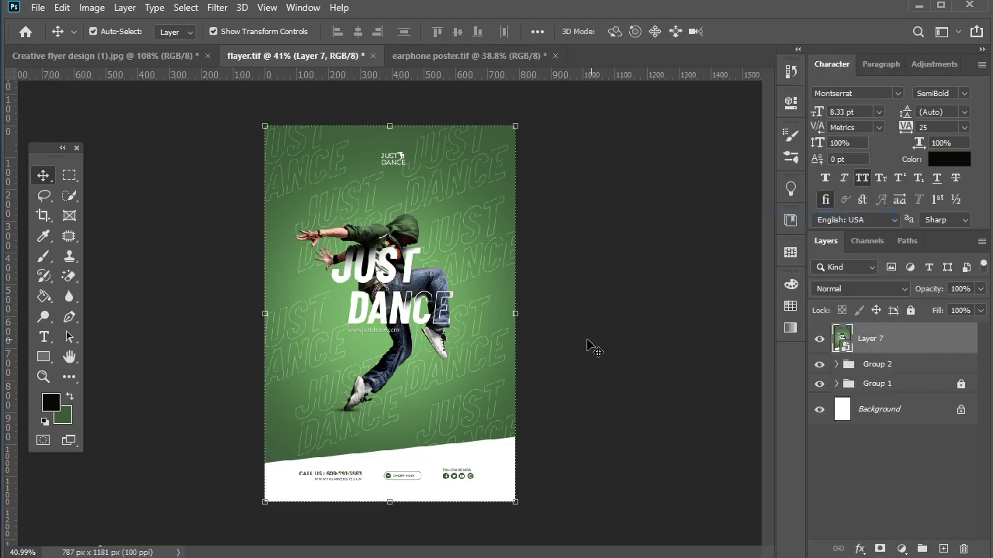
left_click(217, 7)
left_click(241, 100)
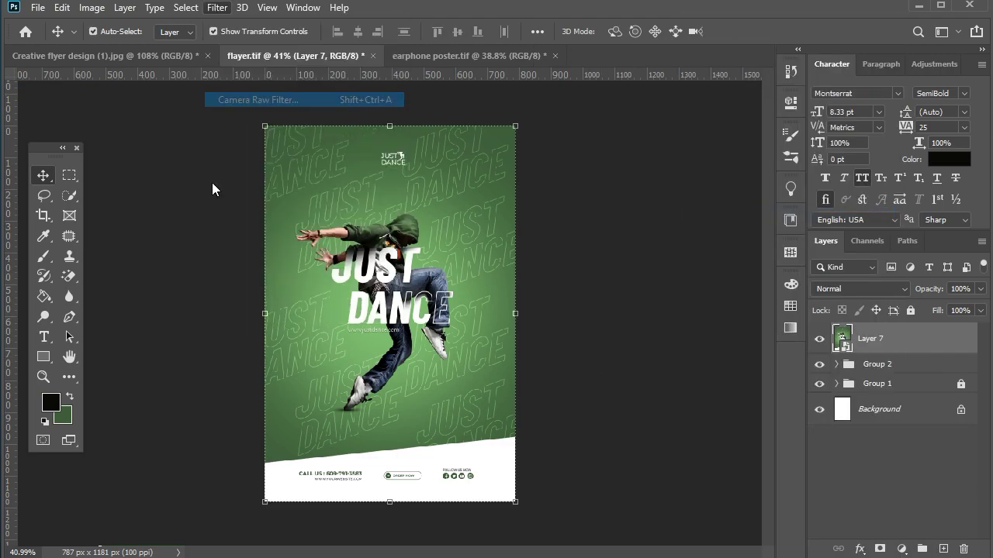
left_click(833, 357)
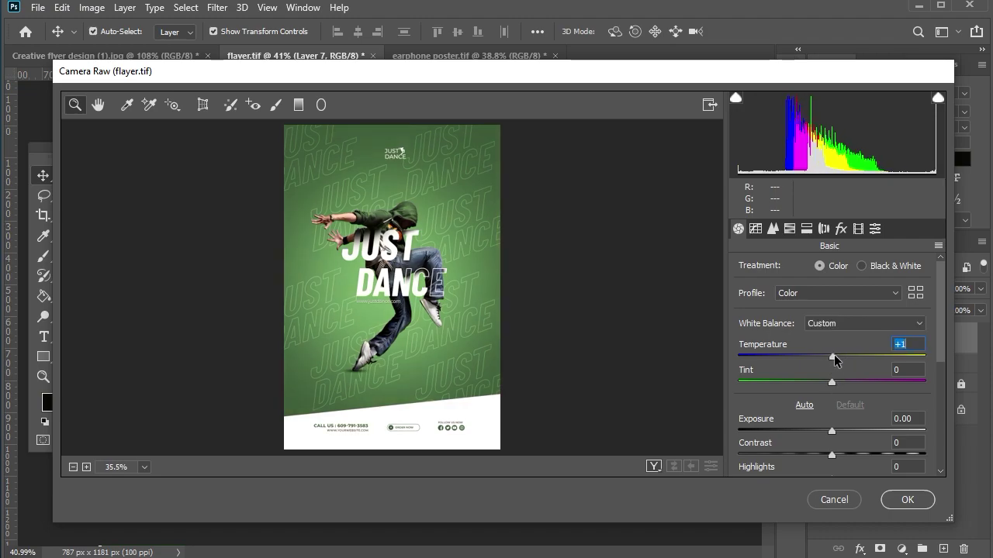
Shift the Camera Raw tint slightly toward green.
mouse_move(834, 382)
left_mouse_down()
mouse_move(823, 383)
mouse_move(840, 381)
mouse_move(853, 404)
mouse_move(816, 430)
mouse_move(853, 452)
left_mouse_up()
scroll(833, 430, "down", 3)
left_click(656, 348)
scroll(835, 372, "down", 2)
scroll(835, 364, "down", 1)
Darken the blacks, soften clarity, add slight dehaze and boost saturation to +9.
left_click_drag(835, 365, 827, 364)
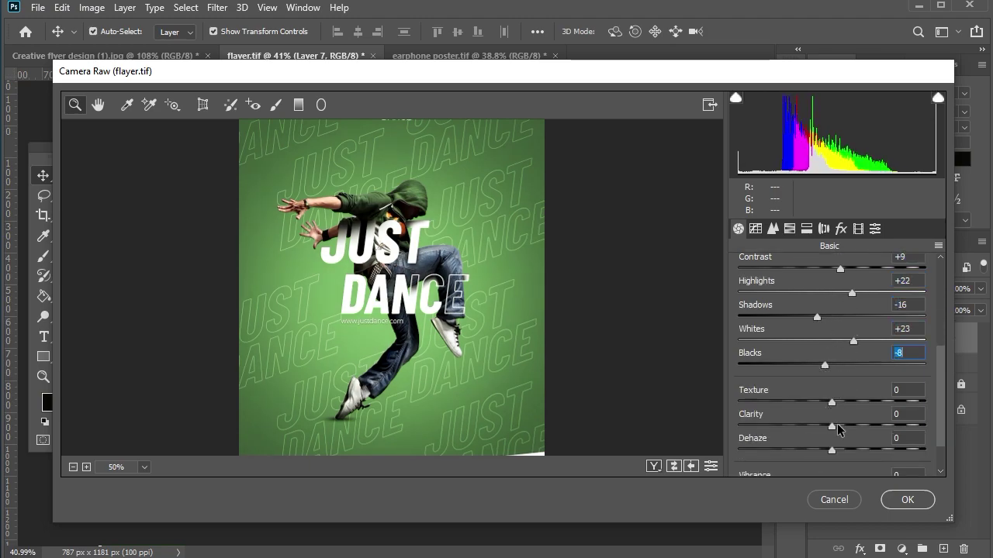
left_click_drag(832, 425, 813, 426)
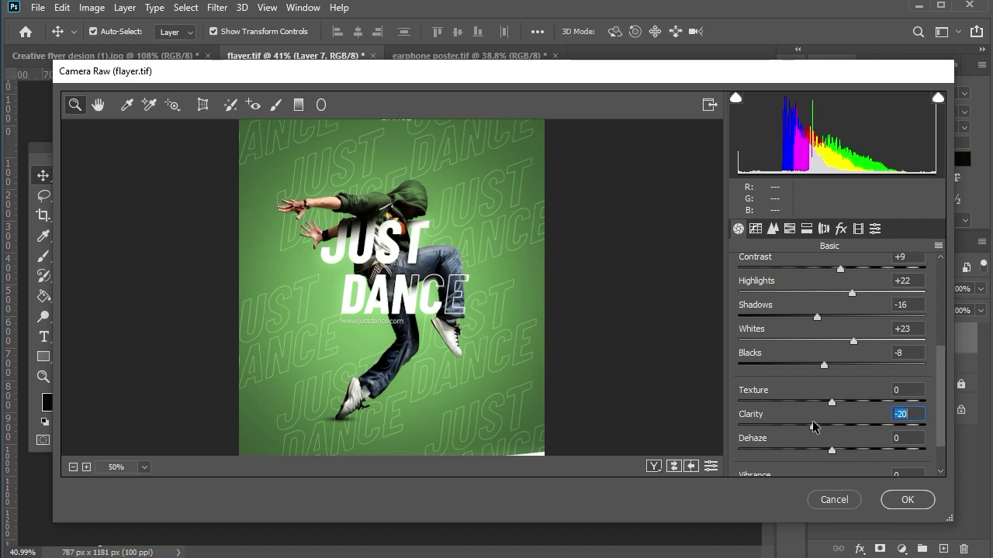
scroll(821, 423, "down", 2)
left_click_drag(832, 354, 846, 354)
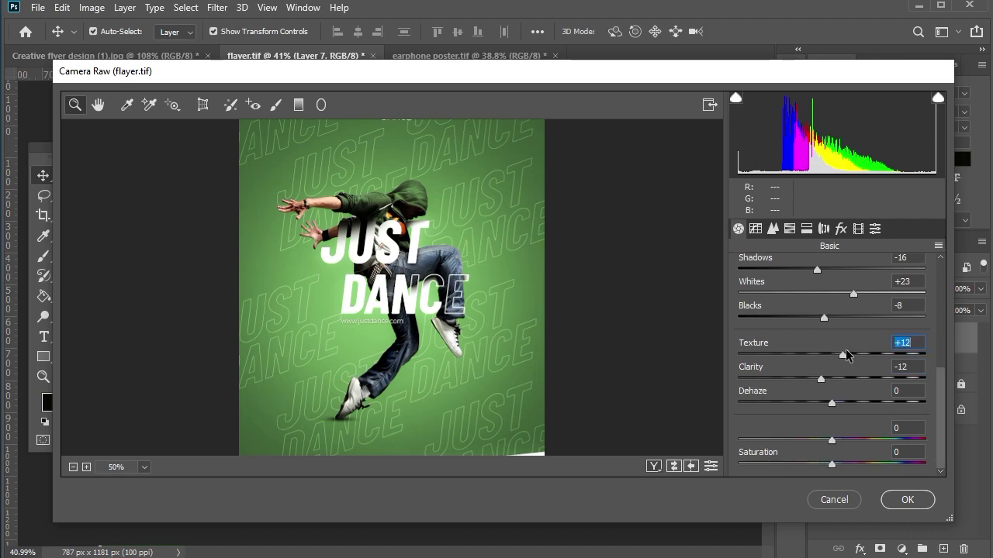
left_click_drag(834, 402, 836, 402)
left_click_drag(831, 464, 842, 464)
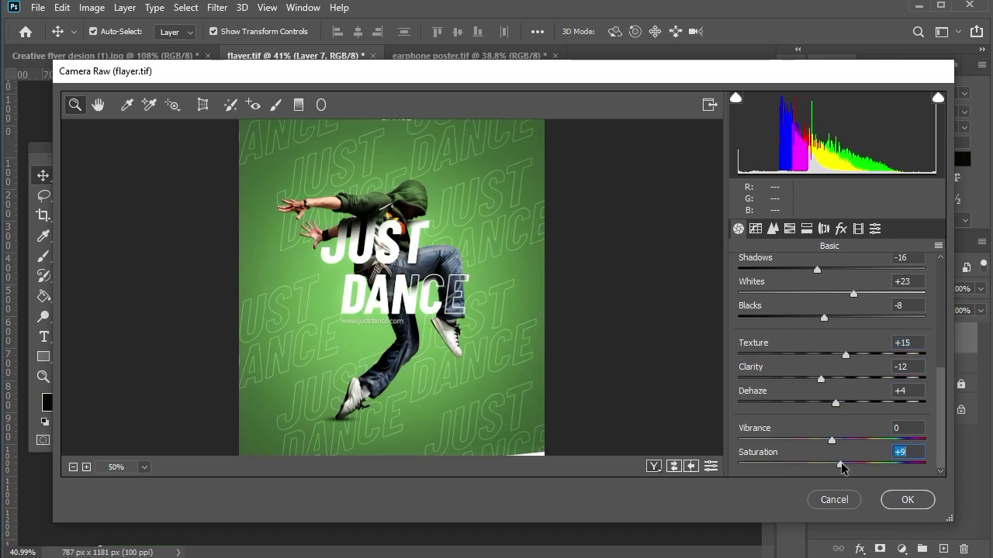
left_click(788, 228)
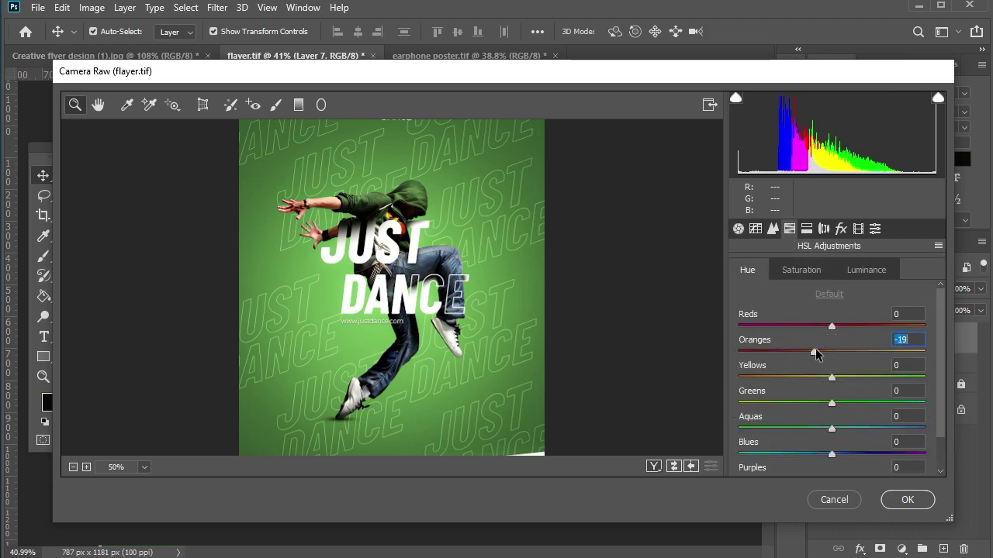
Shift the yellow, green and aqua hues and boost green, yellow and blue saturation.
mouse_move(832, 378)
left_mouse_down()
mouse_move(847, 378)
mouse_move(859, 402)
mouse_move(803, 403)
left_mouse_up()
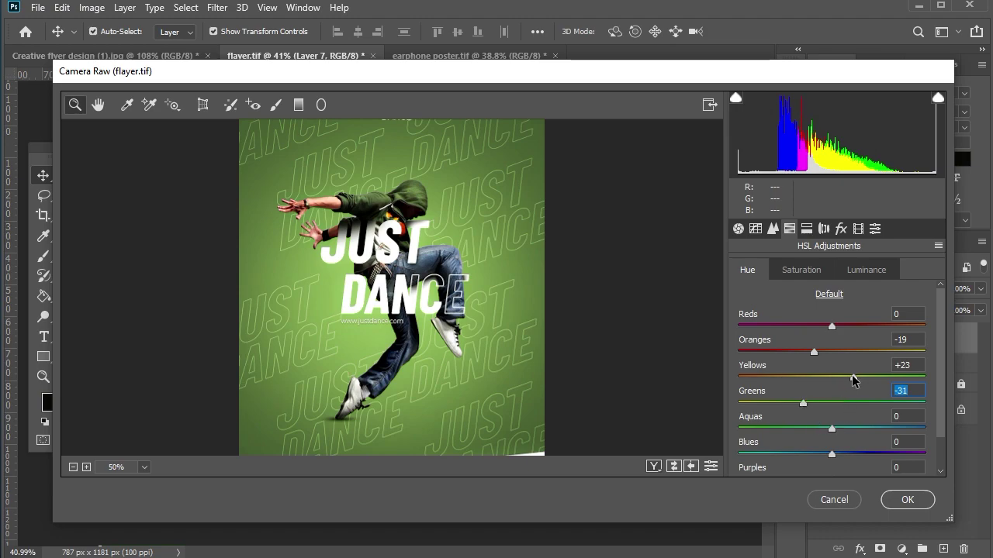
left_click_drag(852, 378, 826, 378)
left_click(809, 403)
left_click(805, 427)
left_click(801, 270)
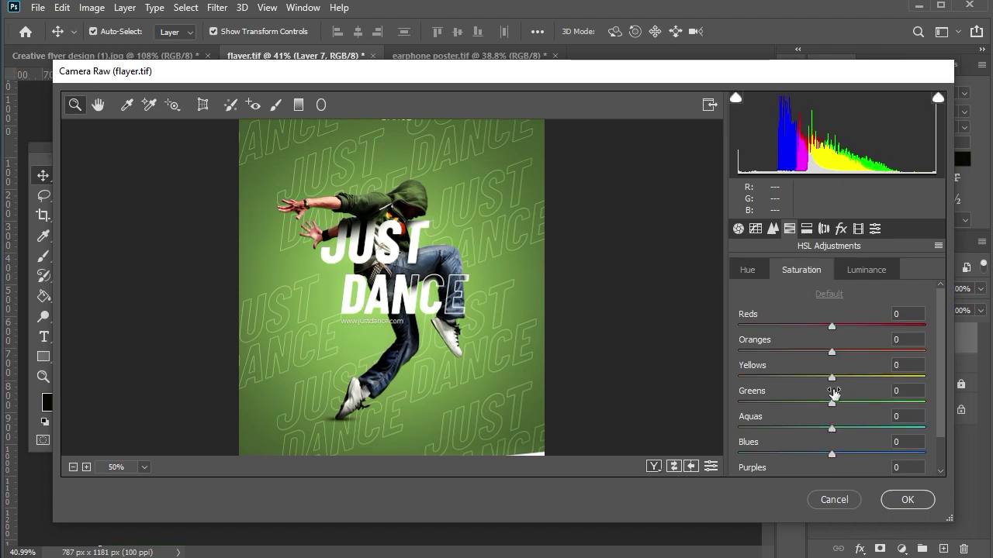
left_click_drag(845, 378, 856, 380)
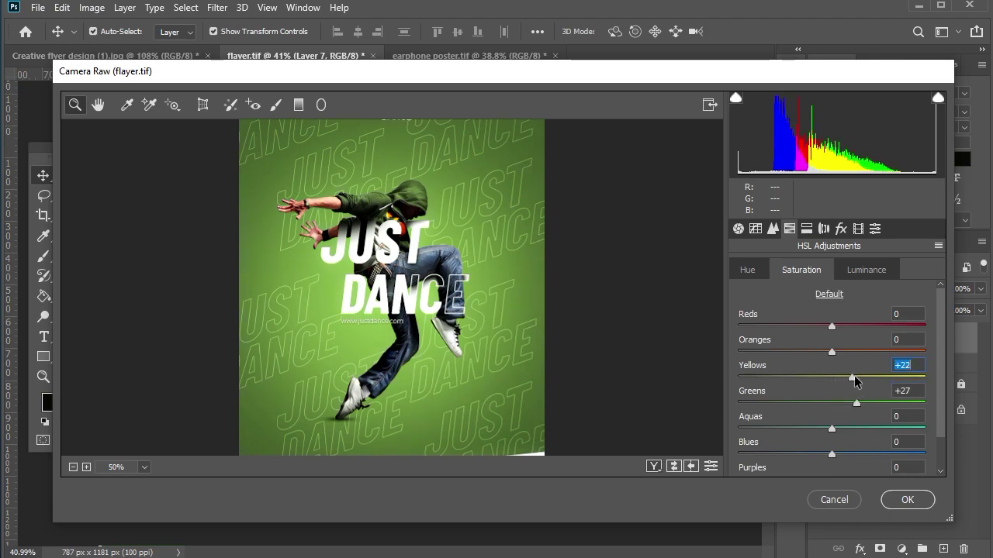
left_click(831, 454)
Set the blues hue to +18 and adjust per-colour luminance.
left_click(747, 269)
scroll(832, 419, "down", 1)
mouse_move(832, 416)
left_mouse_down()
mouse_move(848, 417)
mouse_move(839, 405)
left_mouse_up()
left_click(850, 271)
scroll(840, 383, "down", 1)
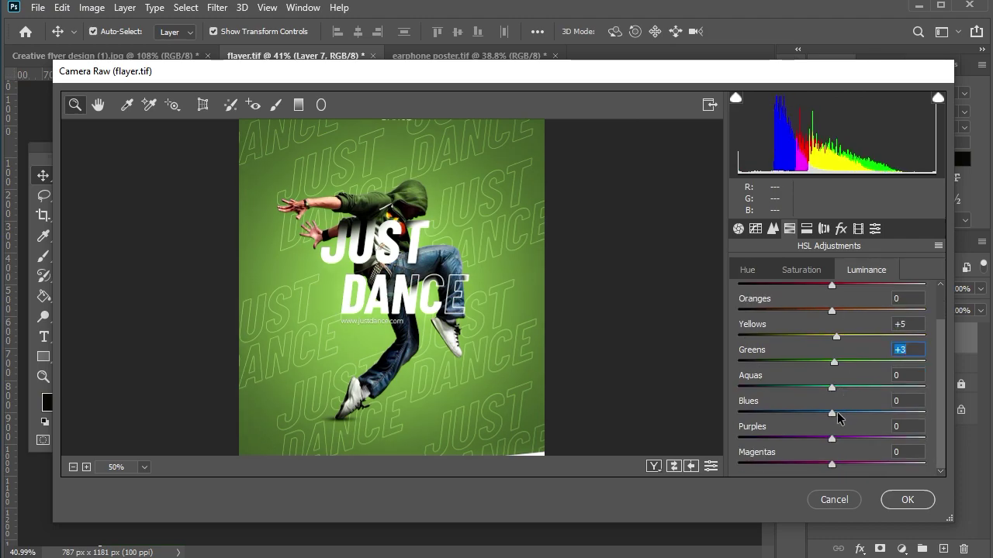
Tint the split-toning highlights with hue 83 and saturation 10.
left_click(807, 228)
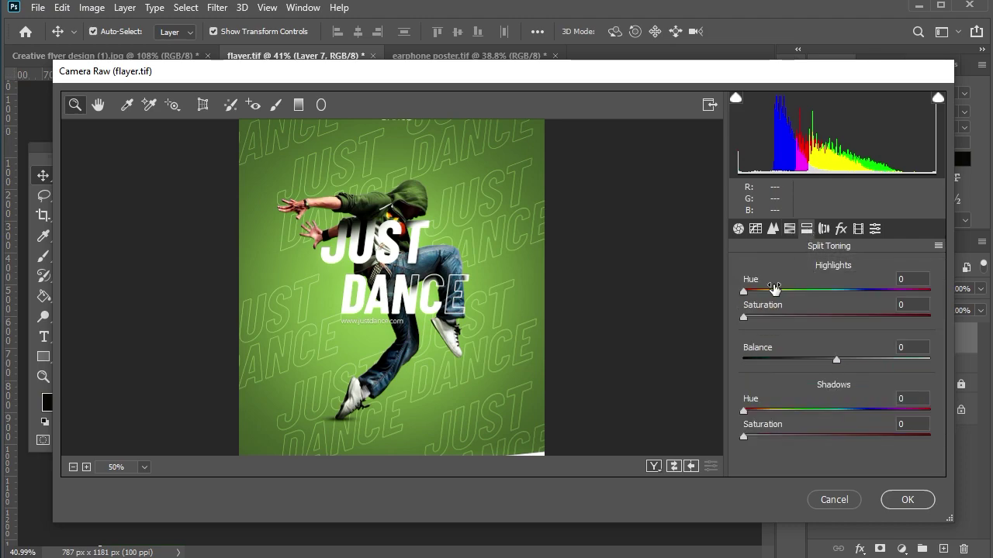
left_click(781, 290)
left_click_drag(786, 293, 786, 292)
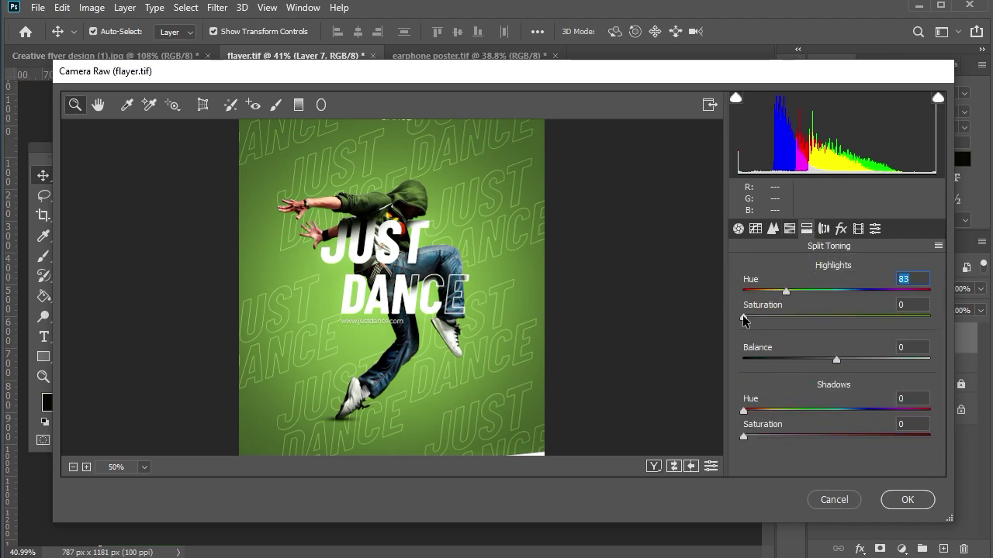
left_click(761, 317)
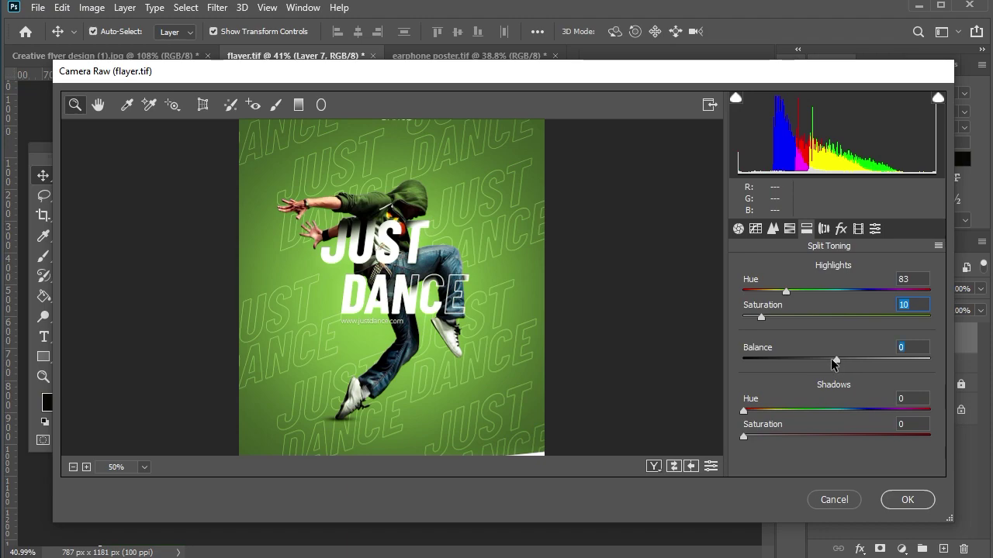
left_click(830, 358)
Add grain amount 10, apply the Camera Raw grade, and fit the flyer in the window.
left_click(841, 228)
left_click(747, 296)
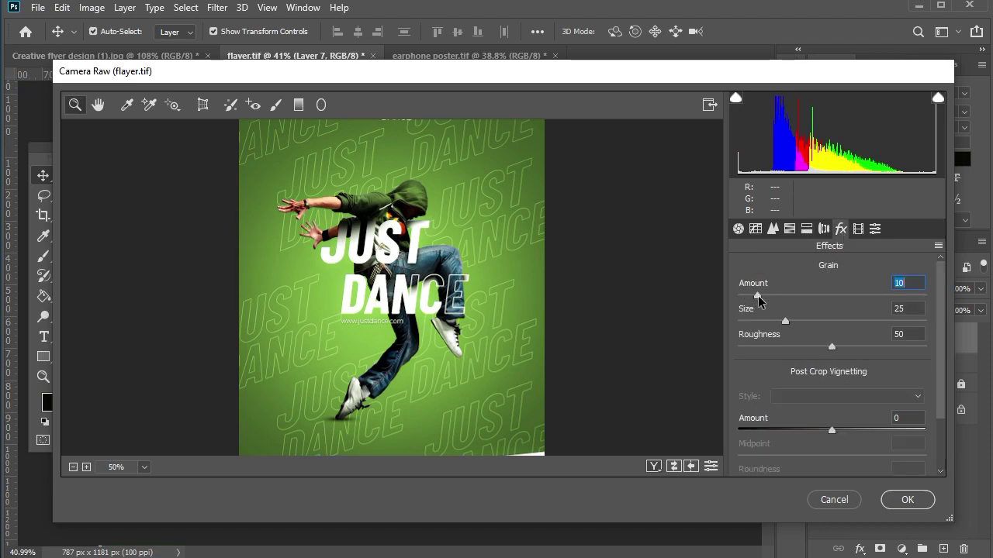
left_click(906, 500)
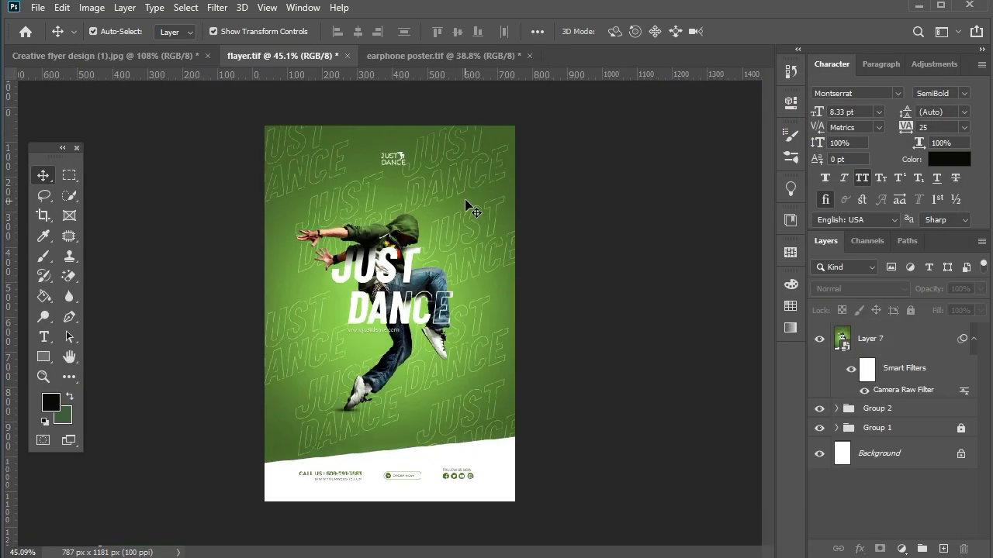
key("ctrl+0")
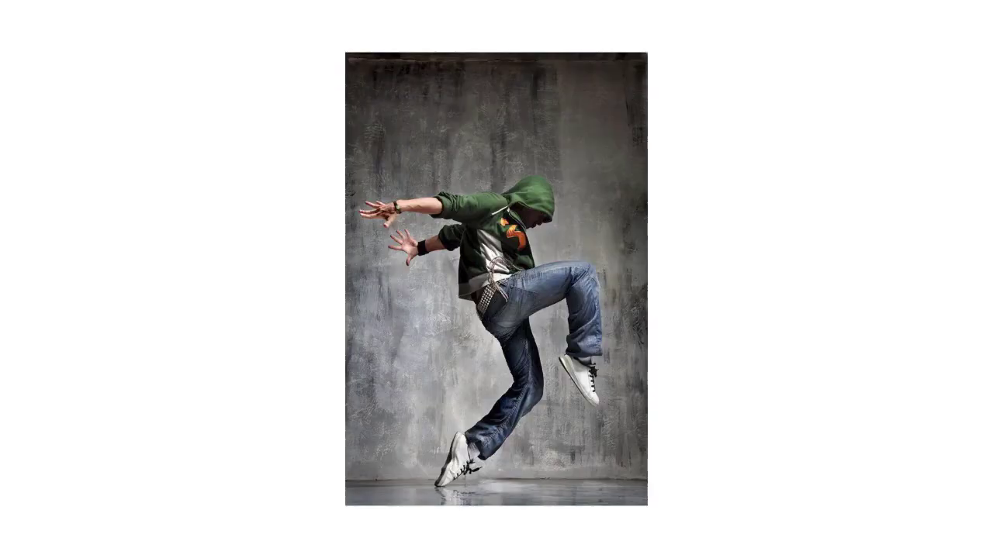